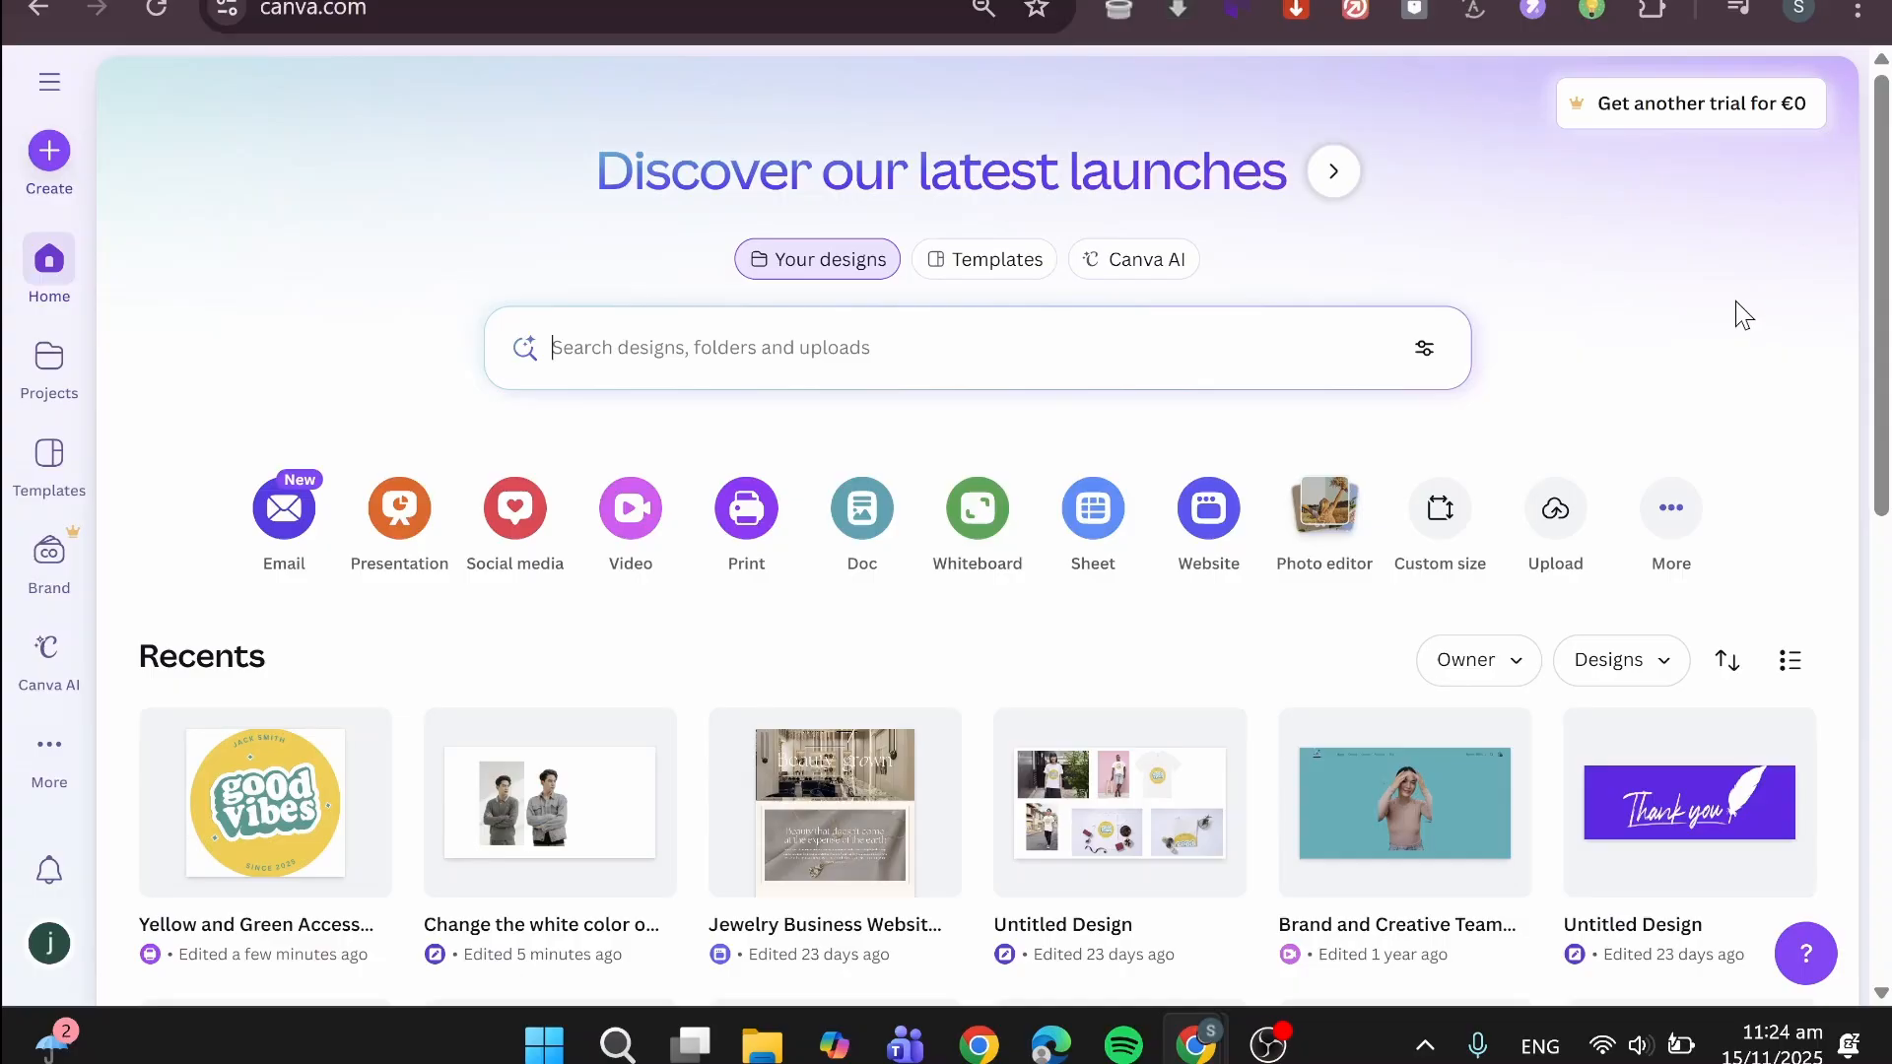
# - Look over the recent designs and folders in all projects, and return to the home page
pyautogui.click(985, 348)
pyautogui.click(56, 377)
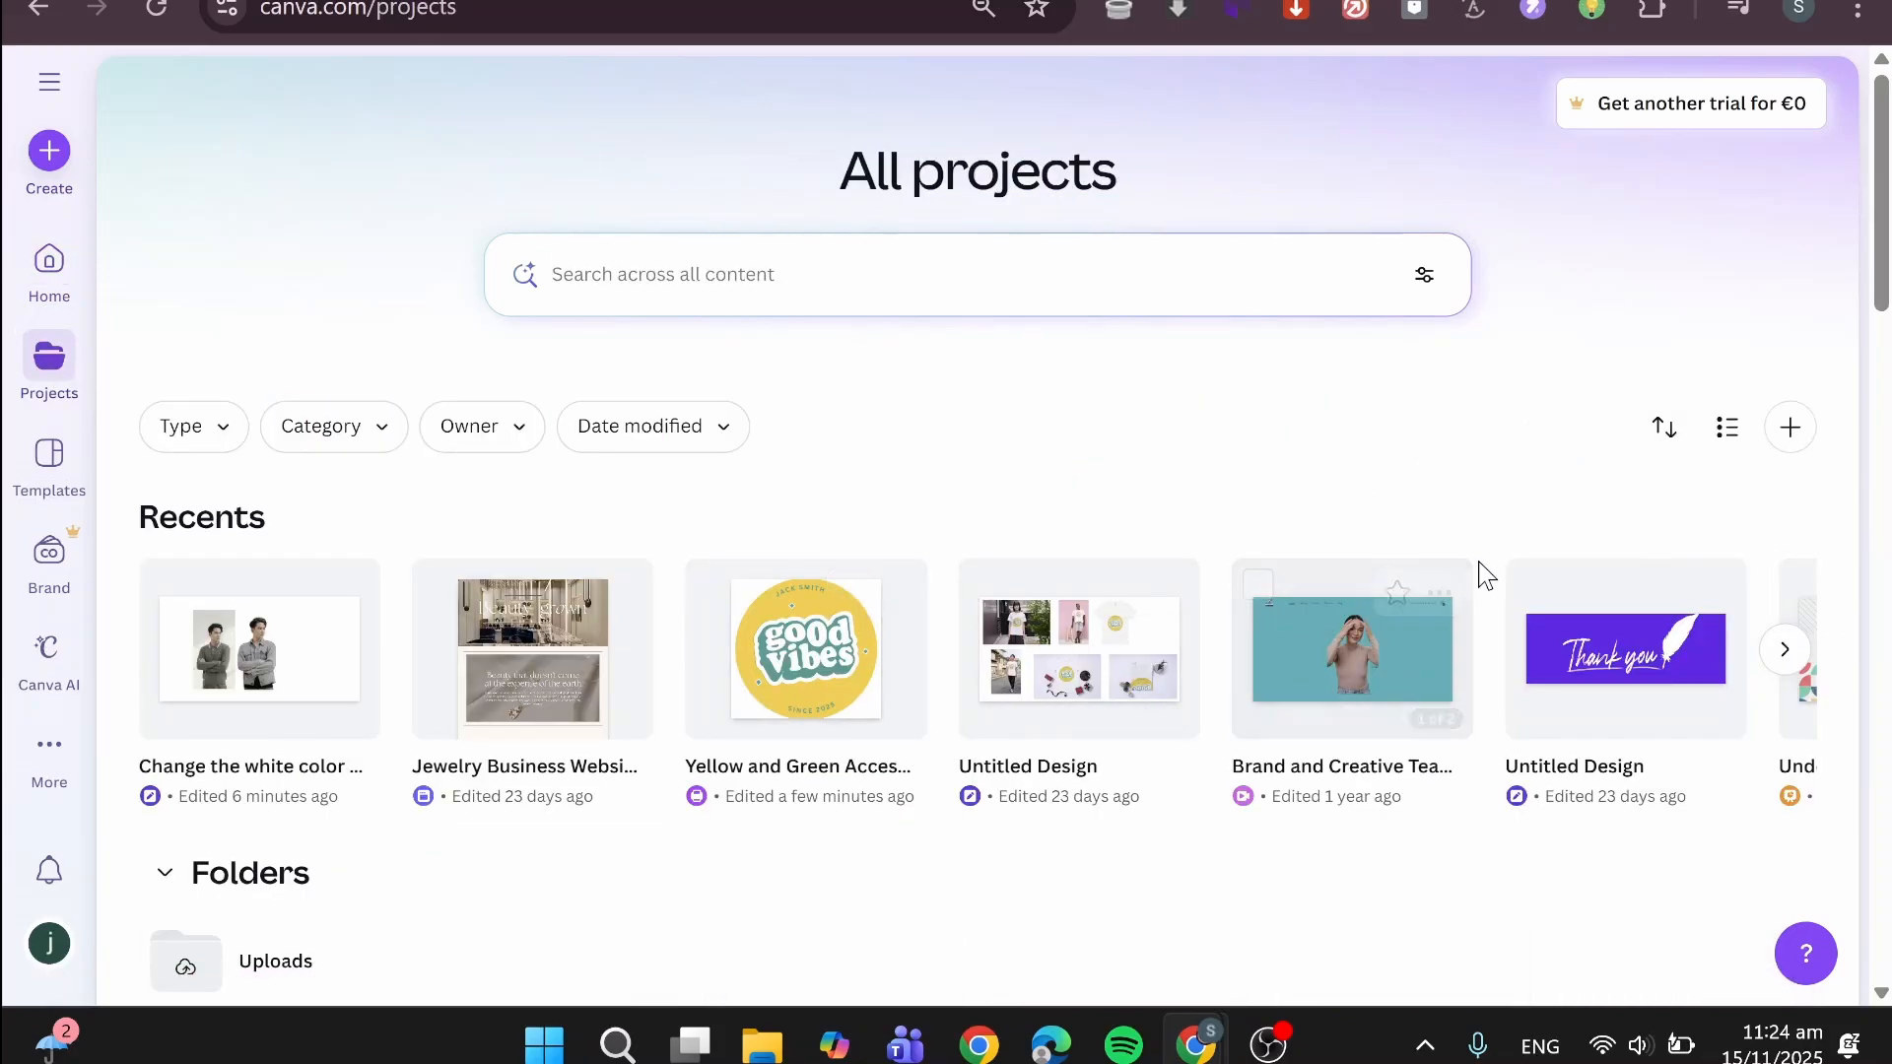
pyautogui.scroll(-3, 986, 702)
pyautogui.scroll(3, 952, 694)
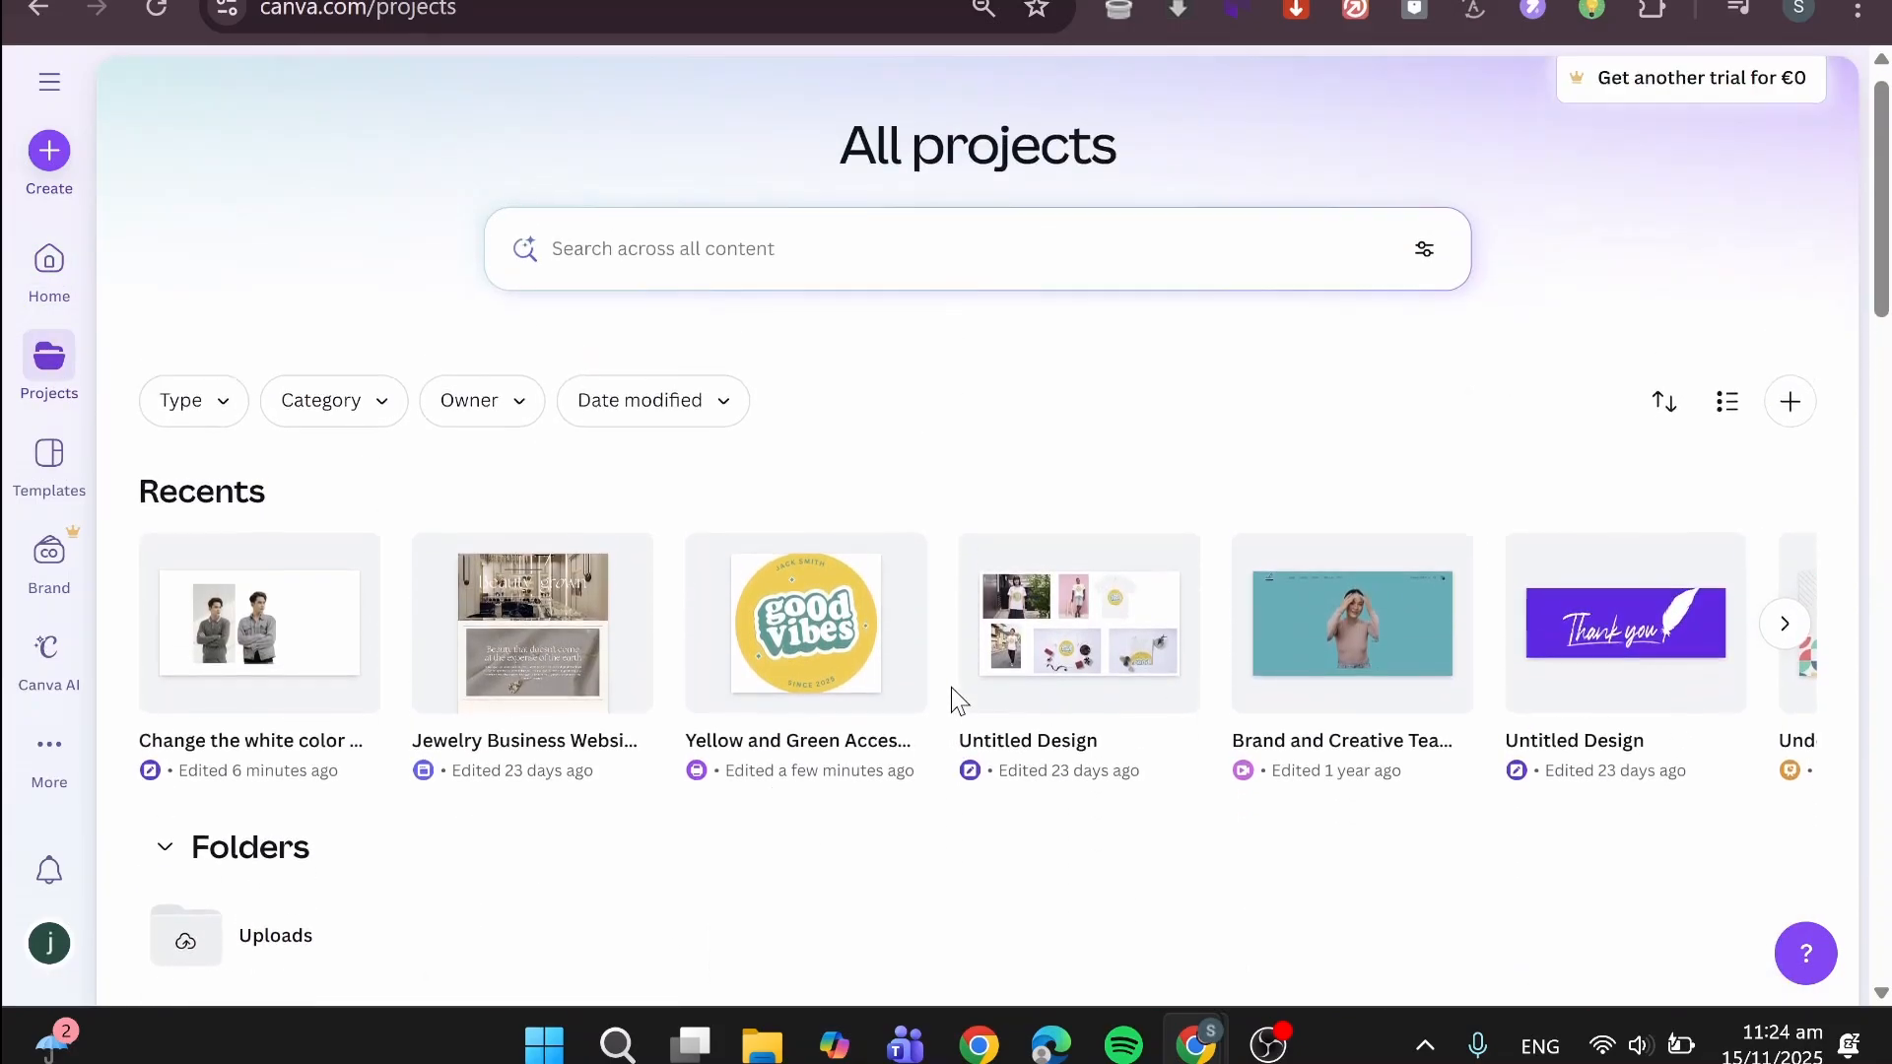
pyautogui.click(51, 266)
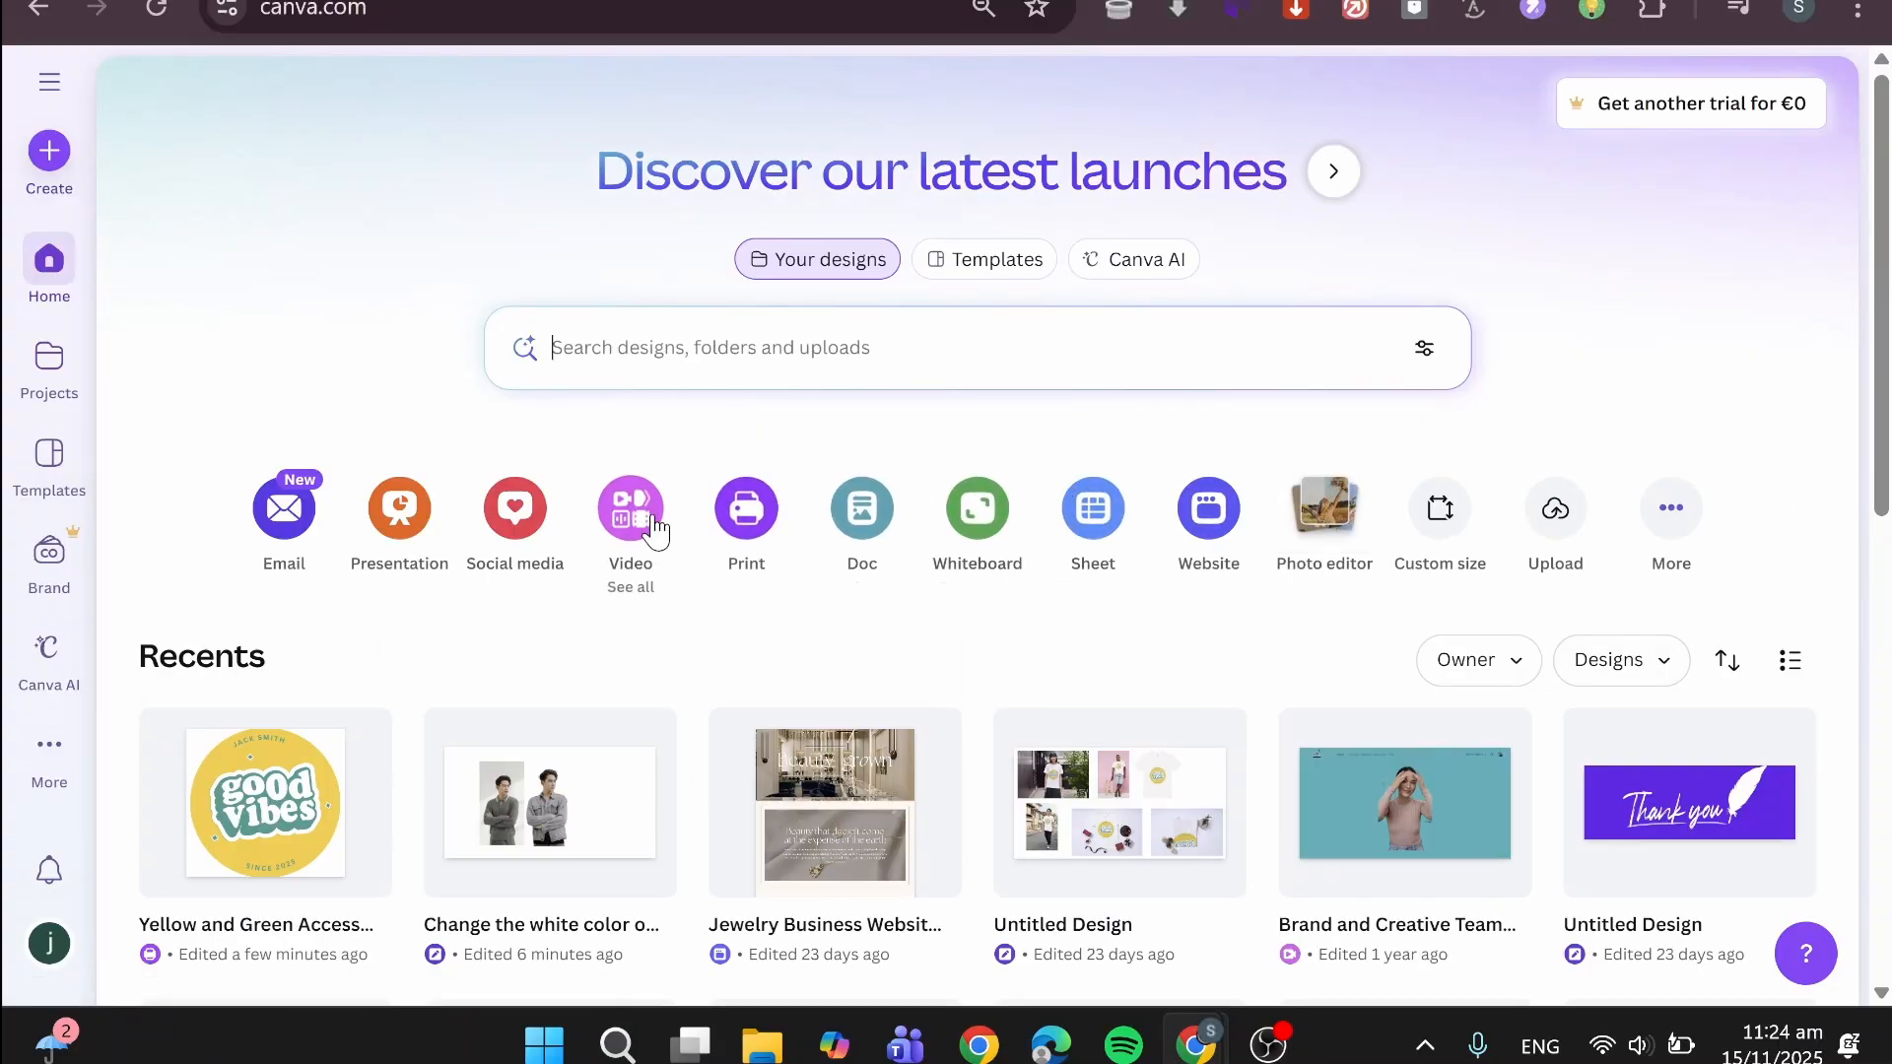
# - Open the Videos category for creating a design and browse its video formats and templates
pyautogui.click(630, 511)
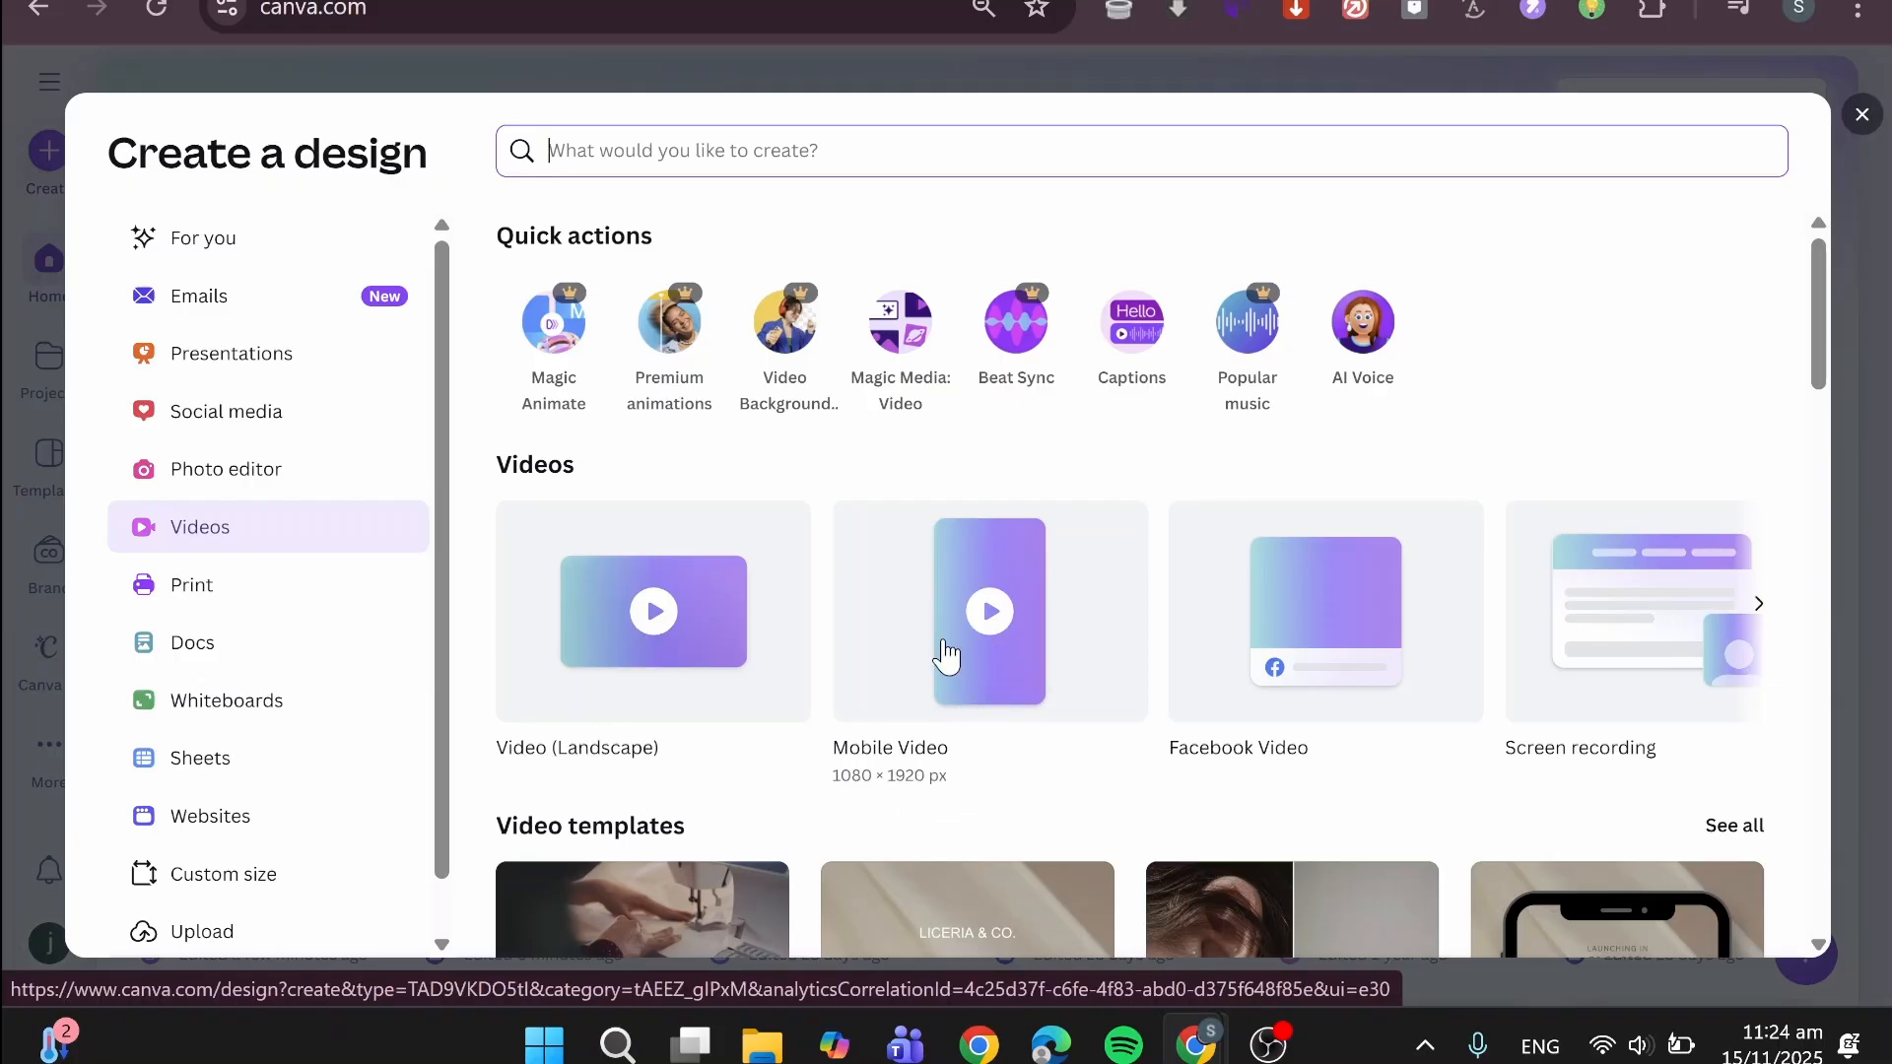
pyautogui.click(1759, 605)
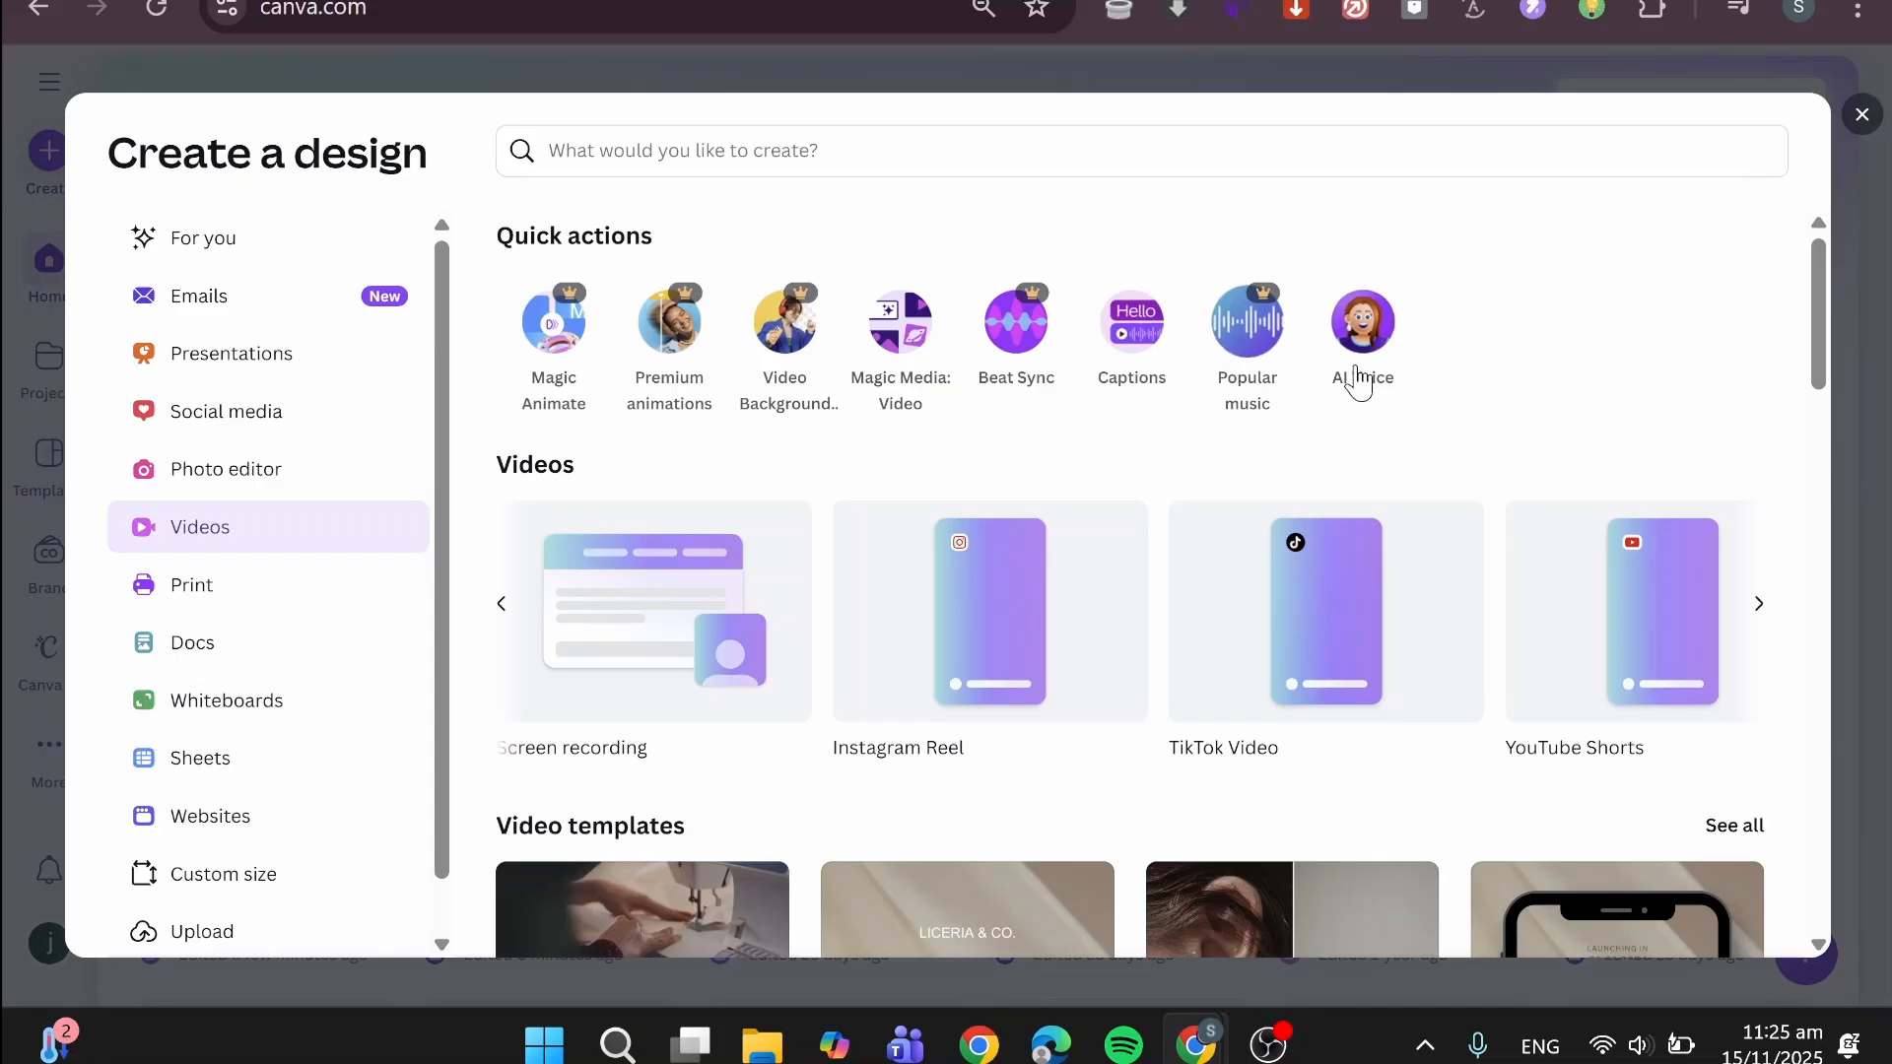
pyautogui.scroll(-2, 1495, 353)
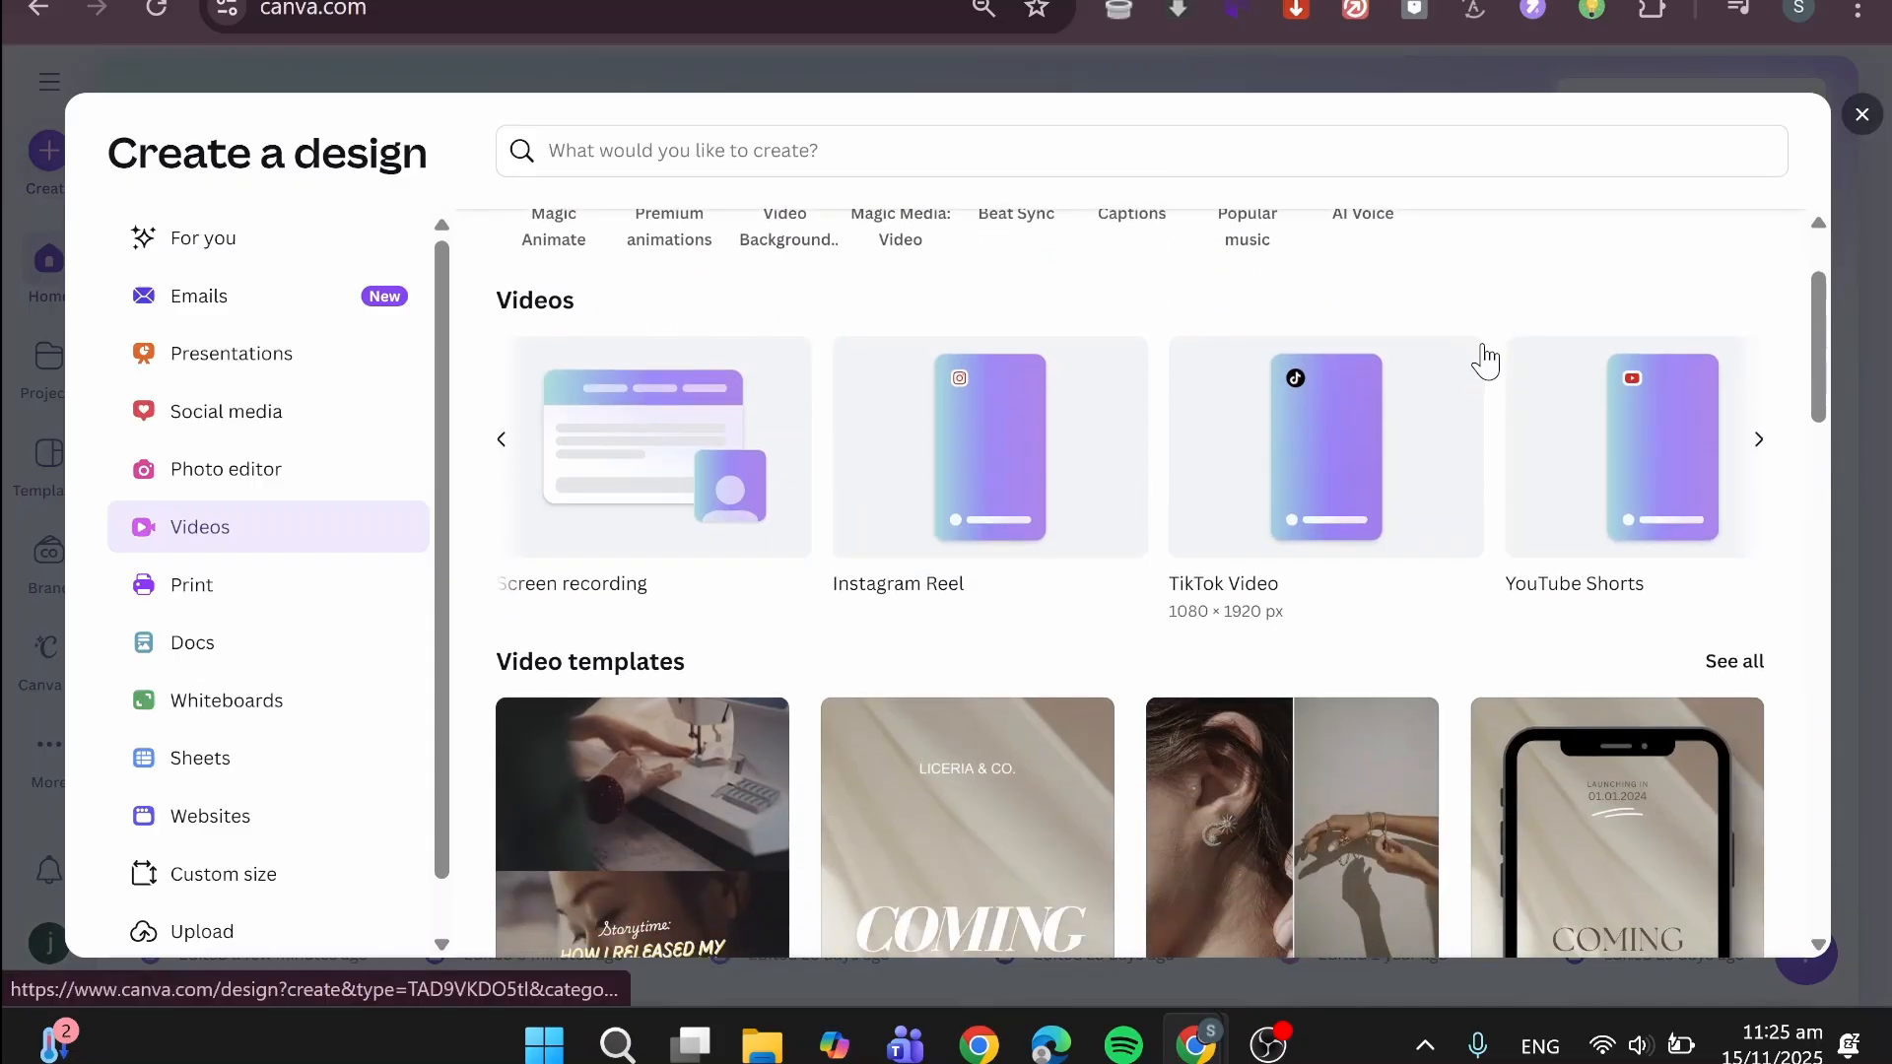
pyautogui.scroll(-2, 1486, 394)
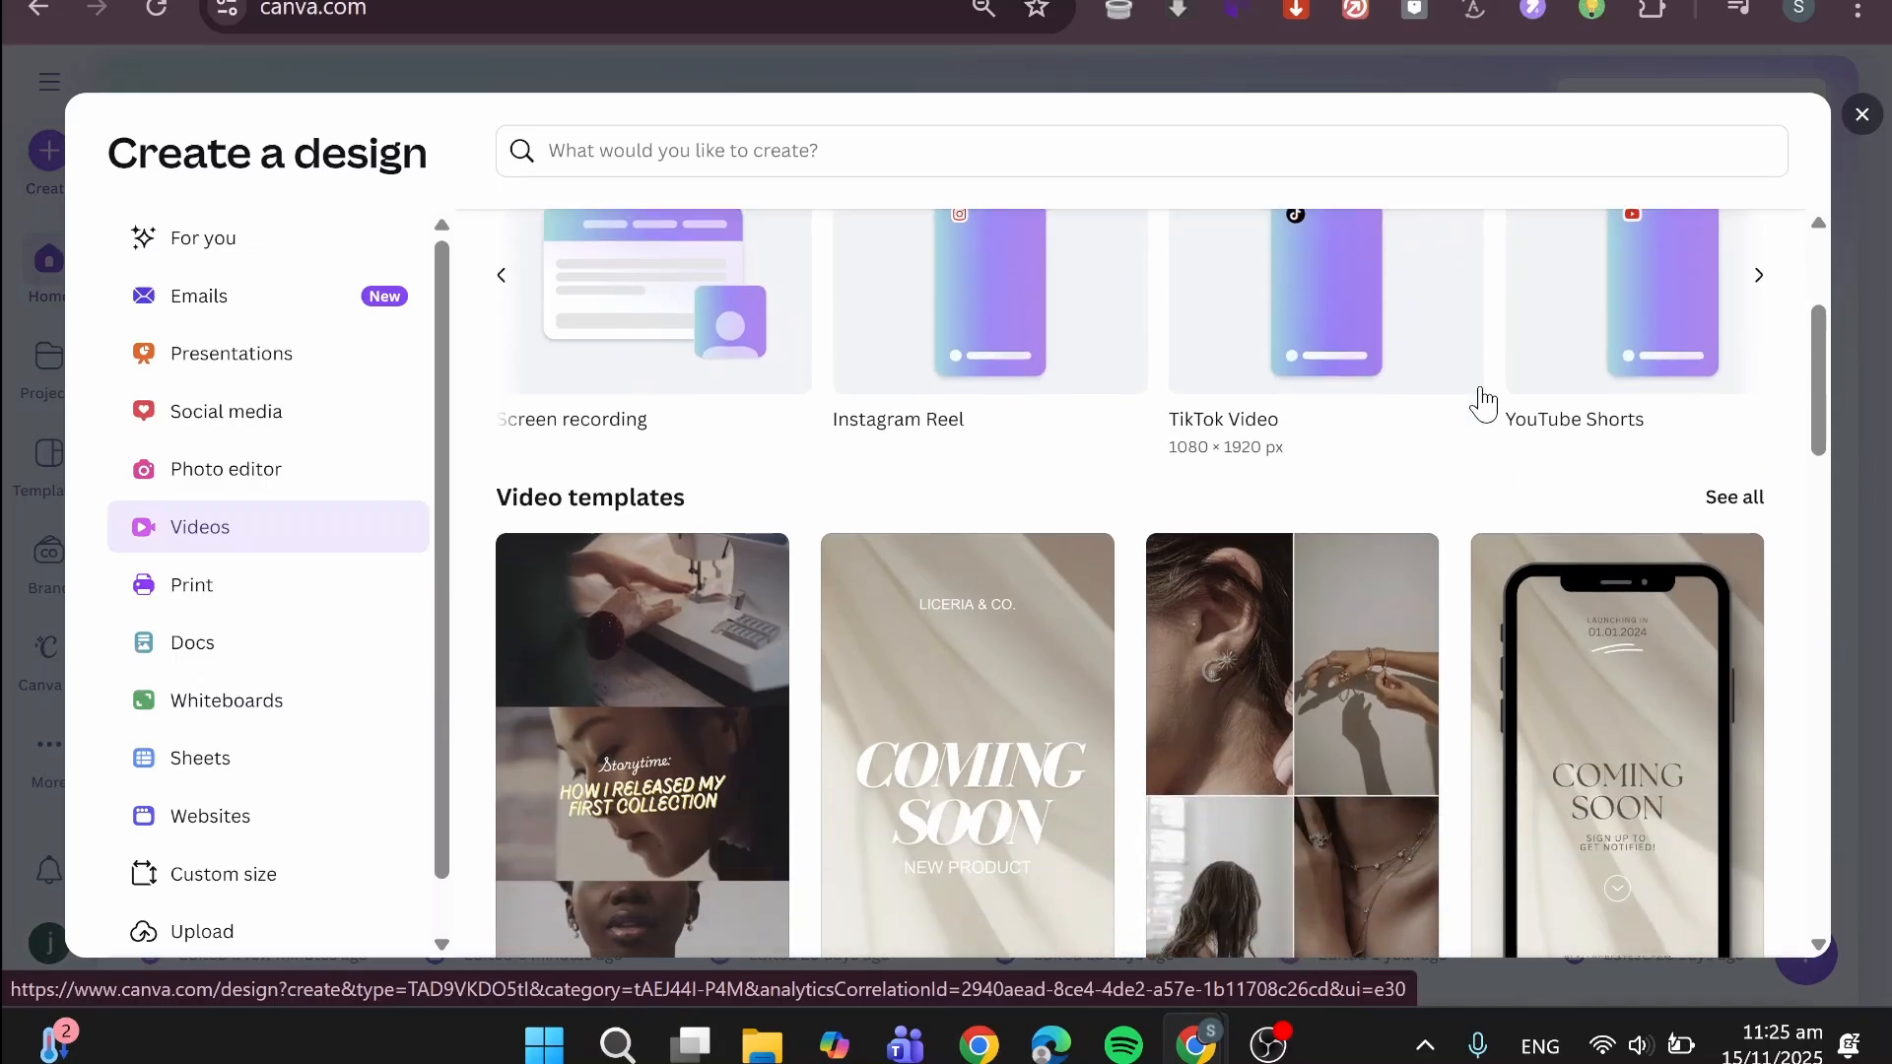
pyautogui.scroll(-2, 1483, 404)
pyautogui.scroll(-4, 726, 494)
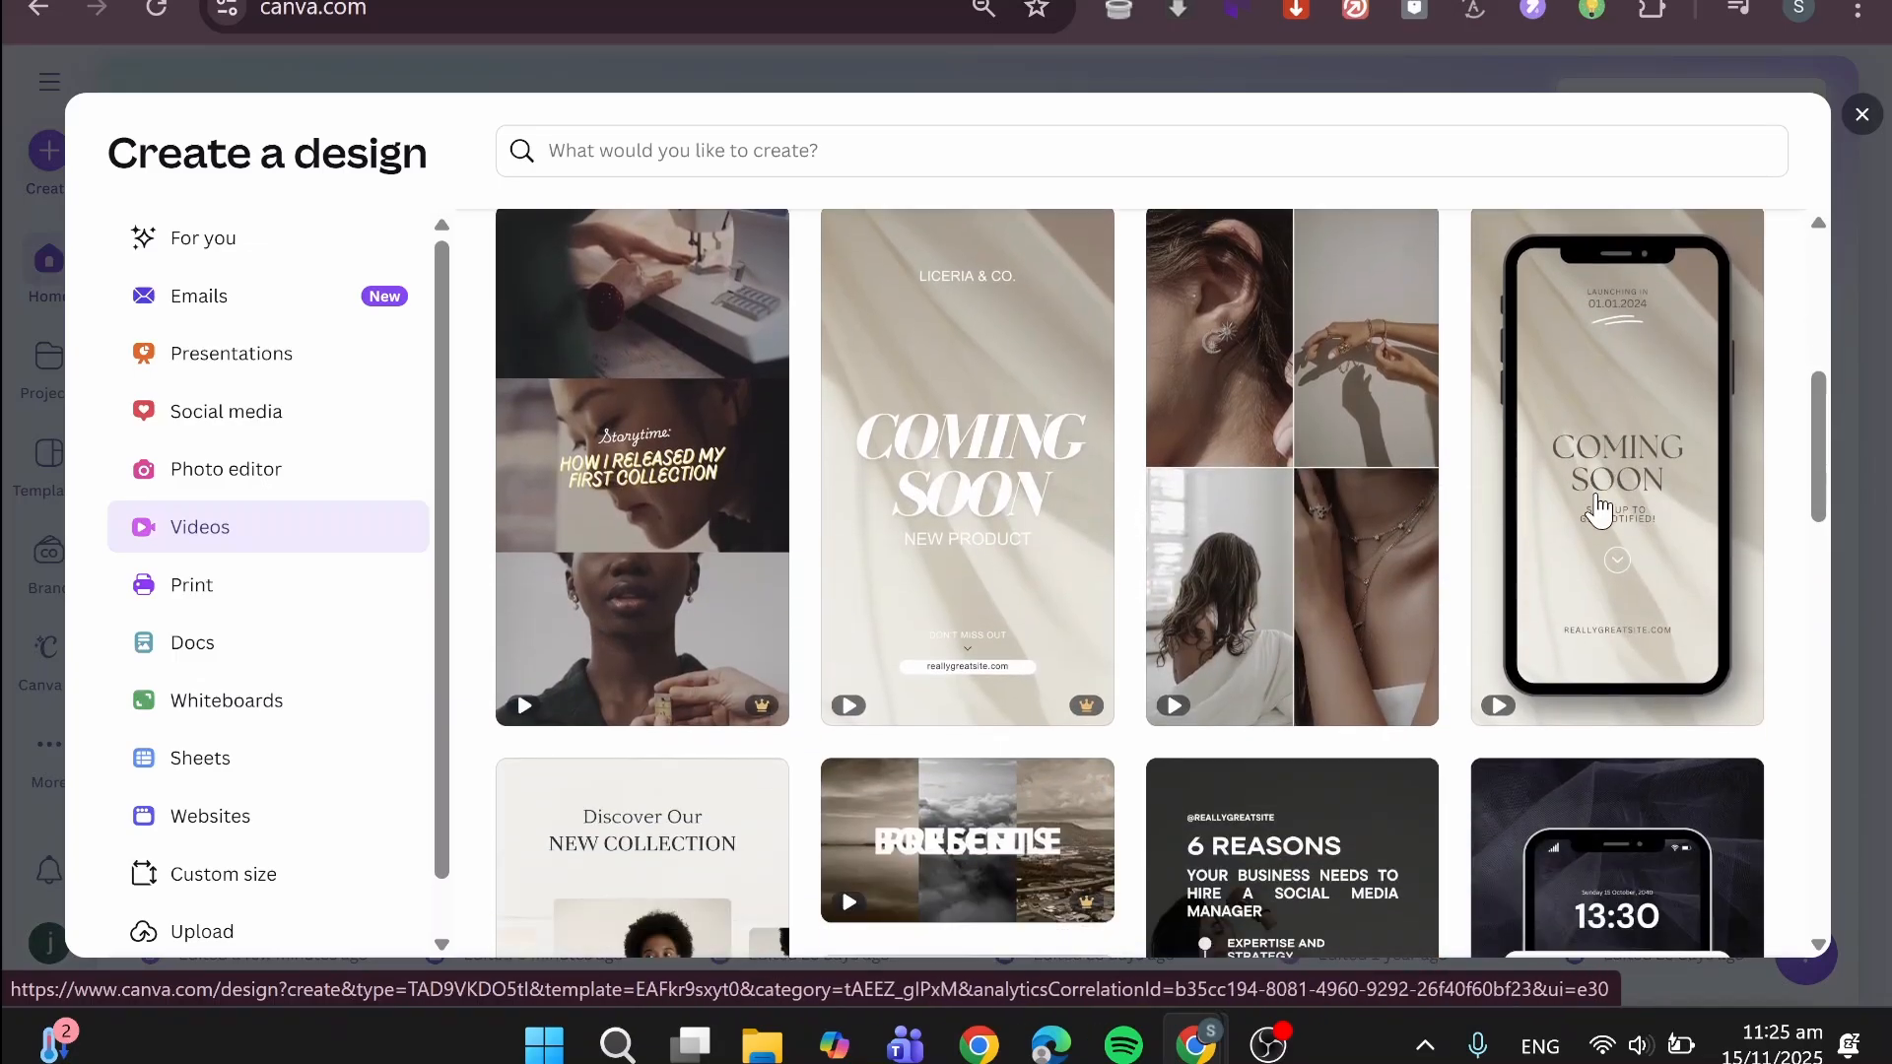
pyautogui.scroll(-2, 1583, 532)
pyautogui.scroll(8, 789, 652)
pyautogui.scroll(-10, 857, 690)
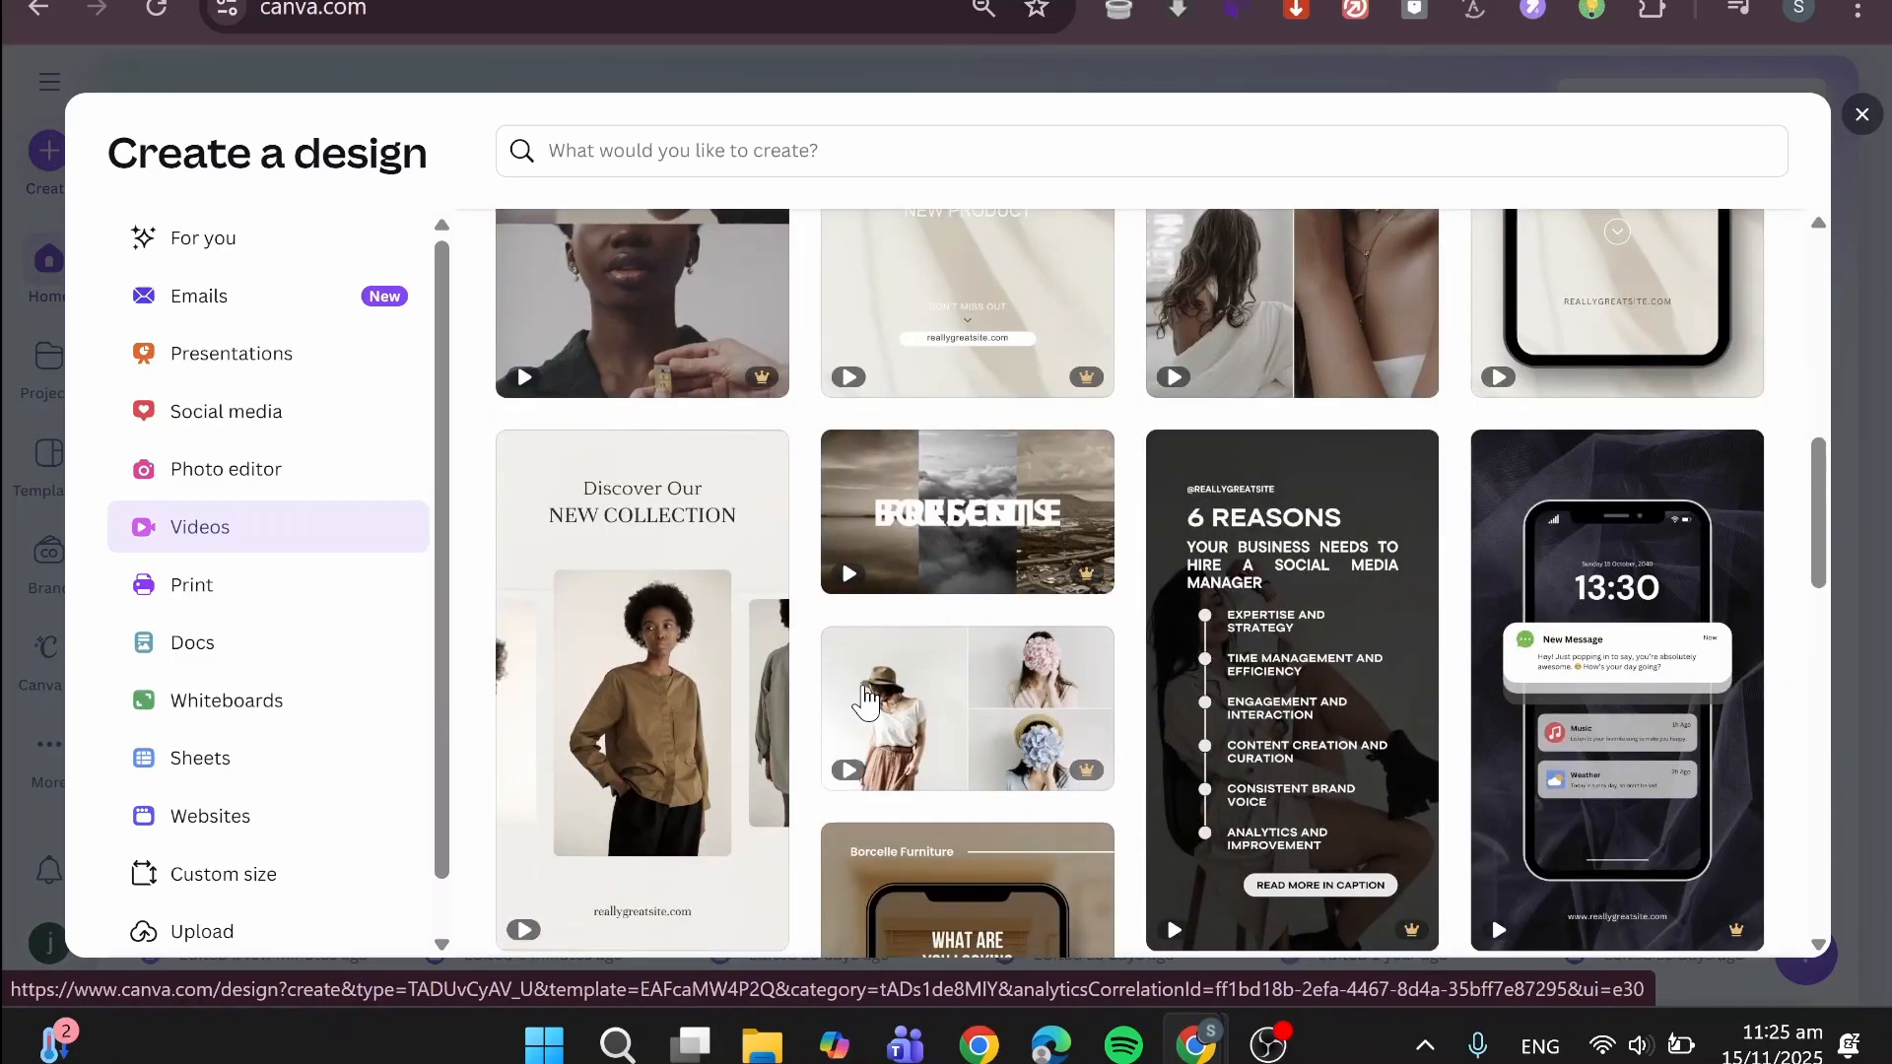
pyautogui.scroll(-5, 863, 690)
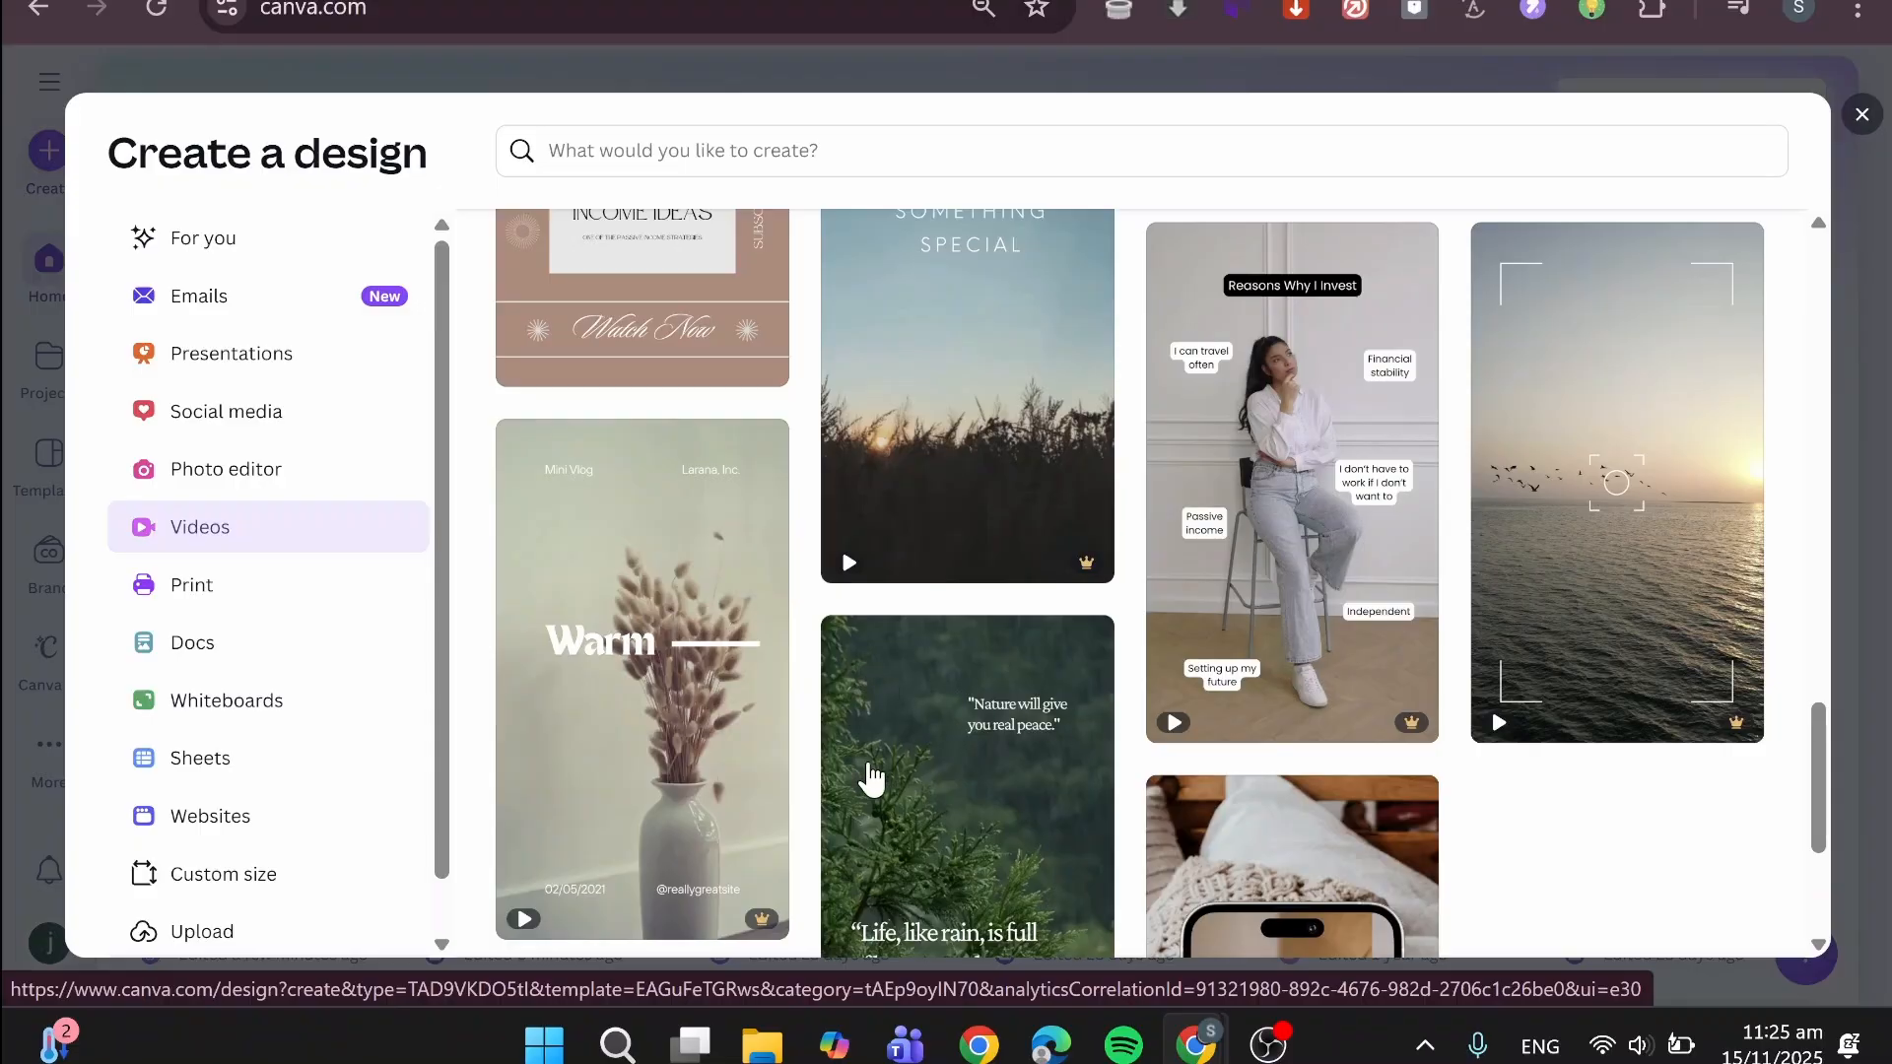
pyautogui.scroll(-3, 1281, 690)
pyautogui.scroll(-2, 1133, 705)
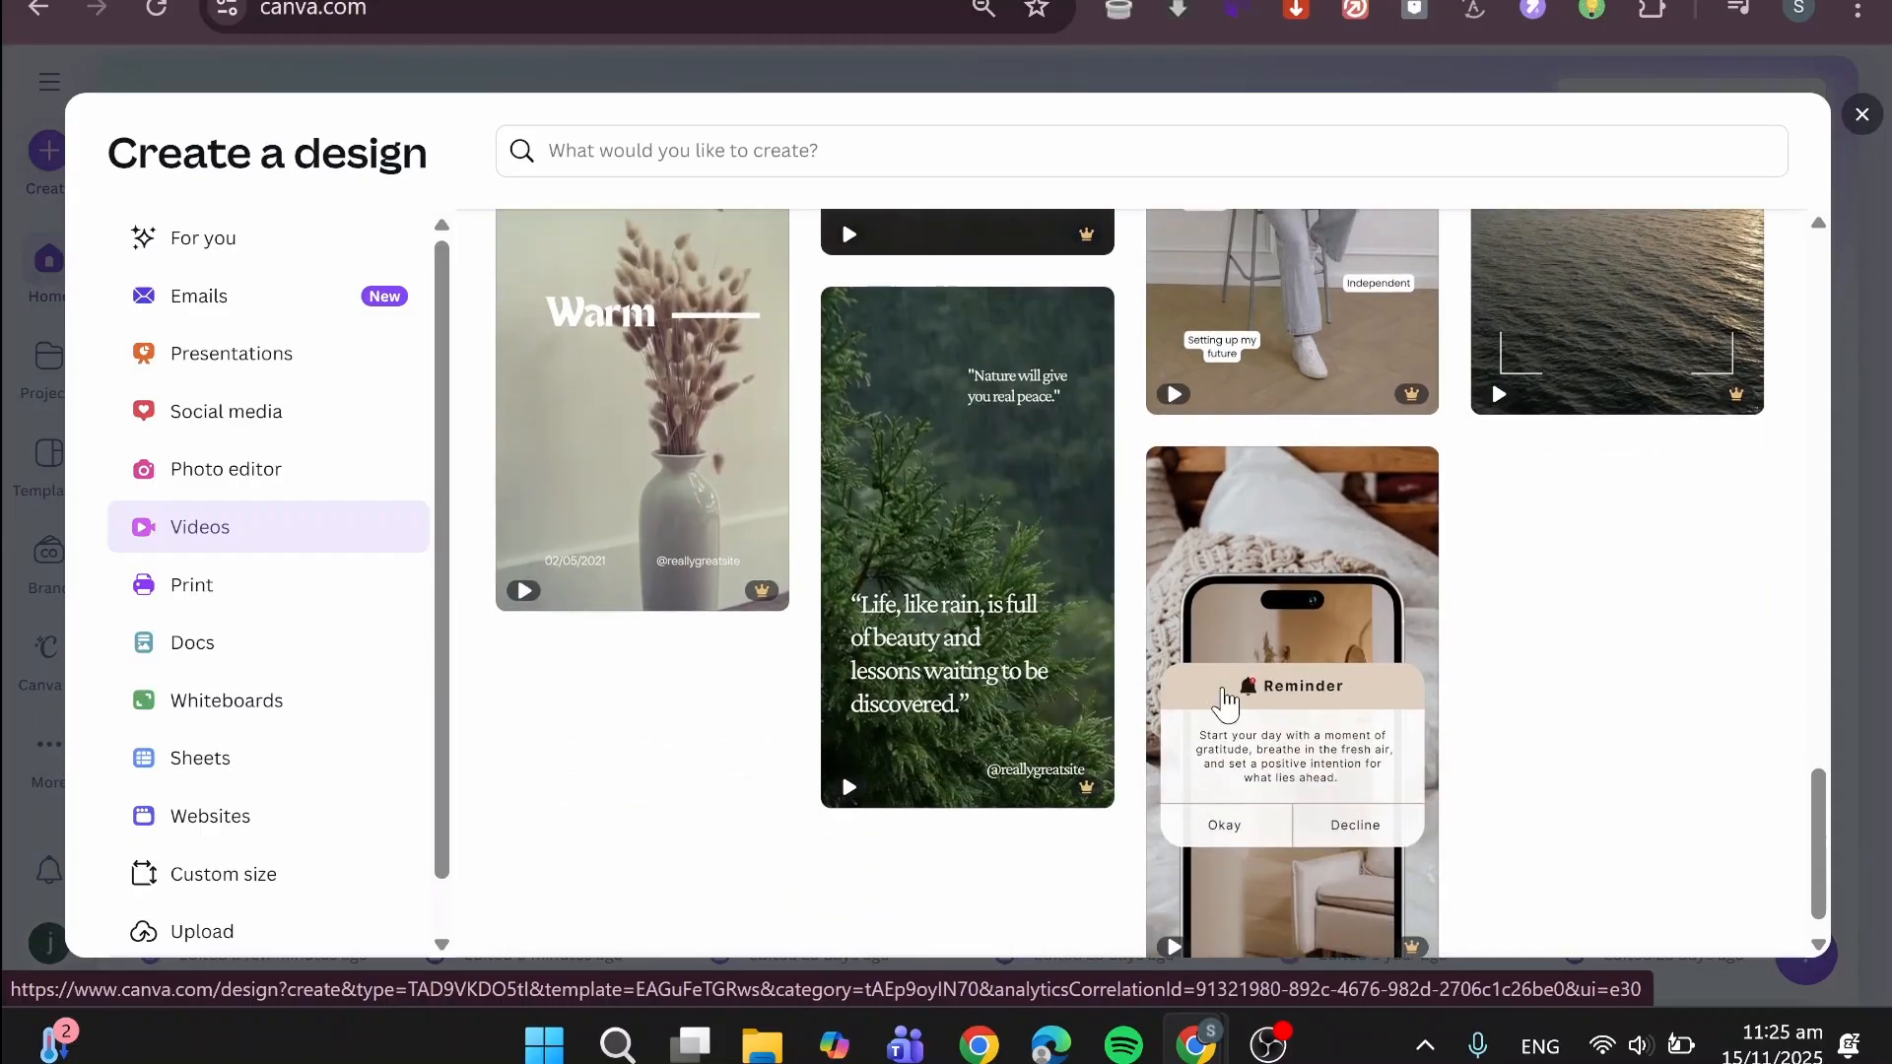
pyautogui.scroll(7, 718, 678)
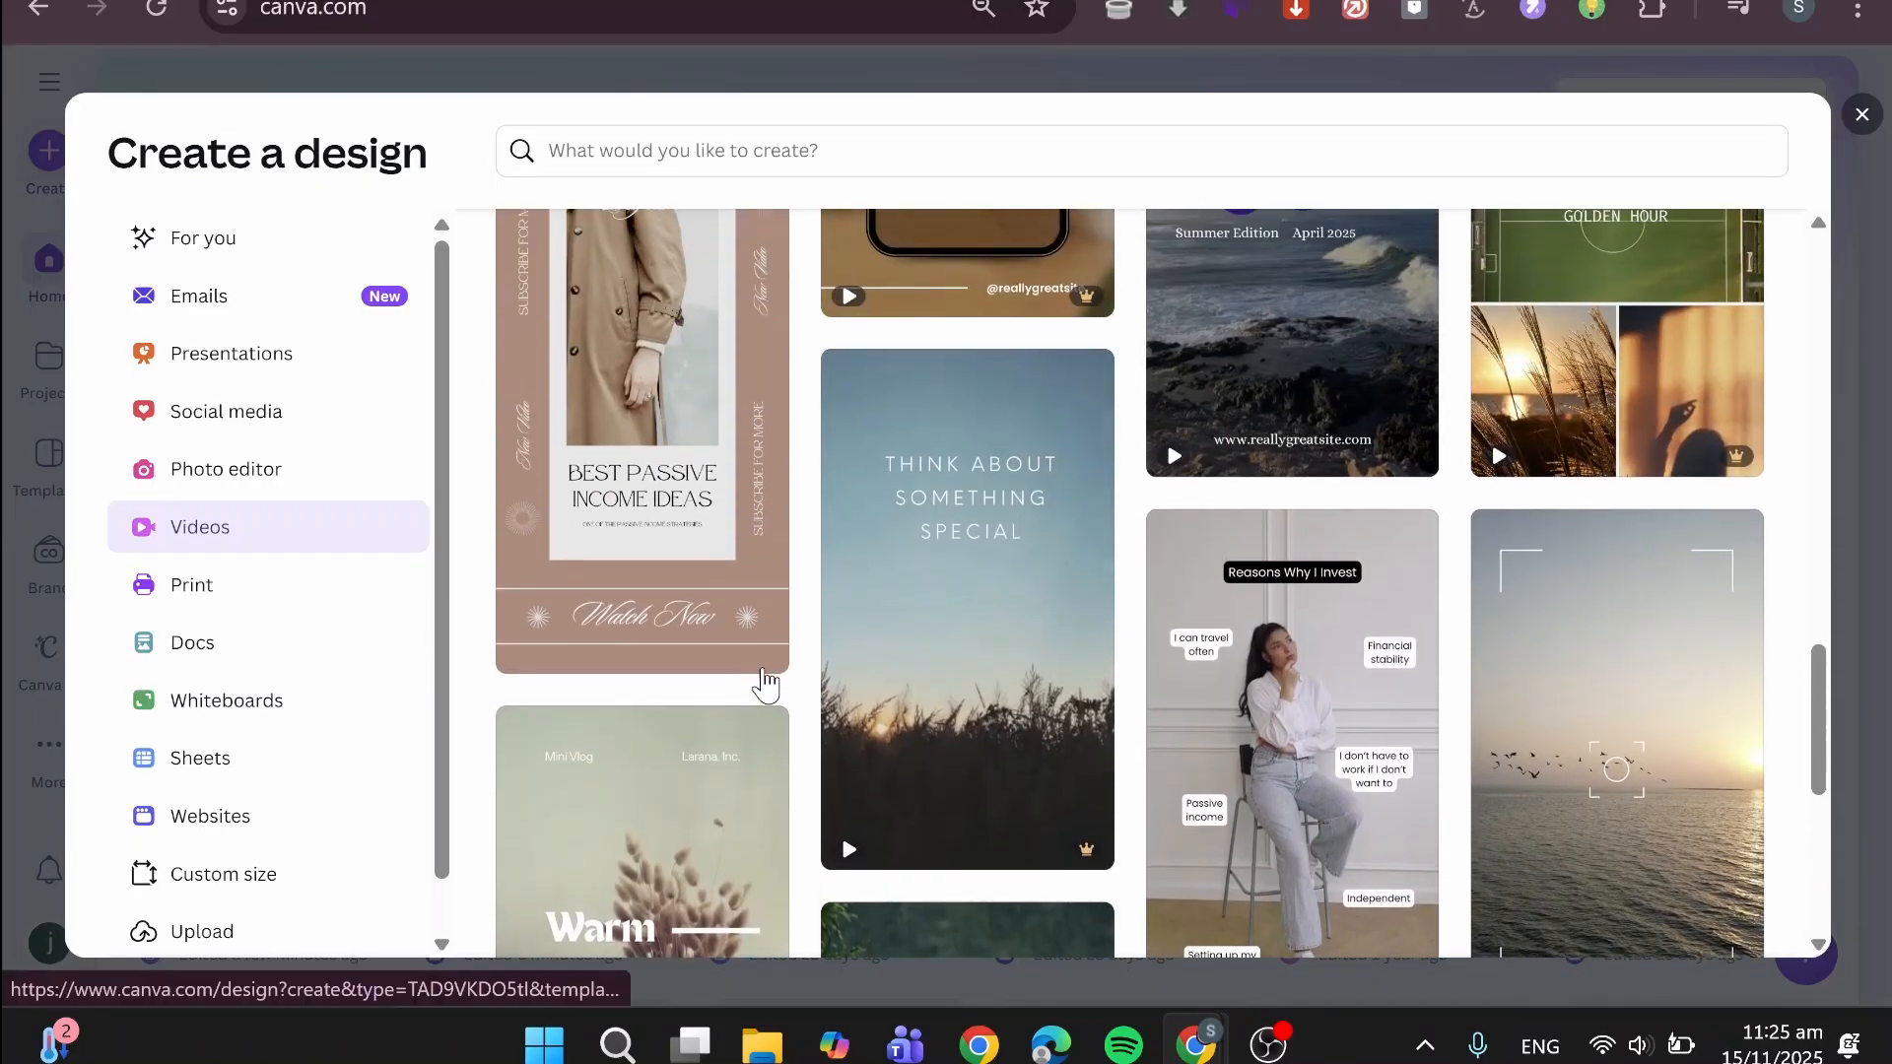
pyautogui.scroll(2, 925, 682)
pyautogui.scroll(-3, 917, 682)
pyautogui.scroll(5, 761, 758)
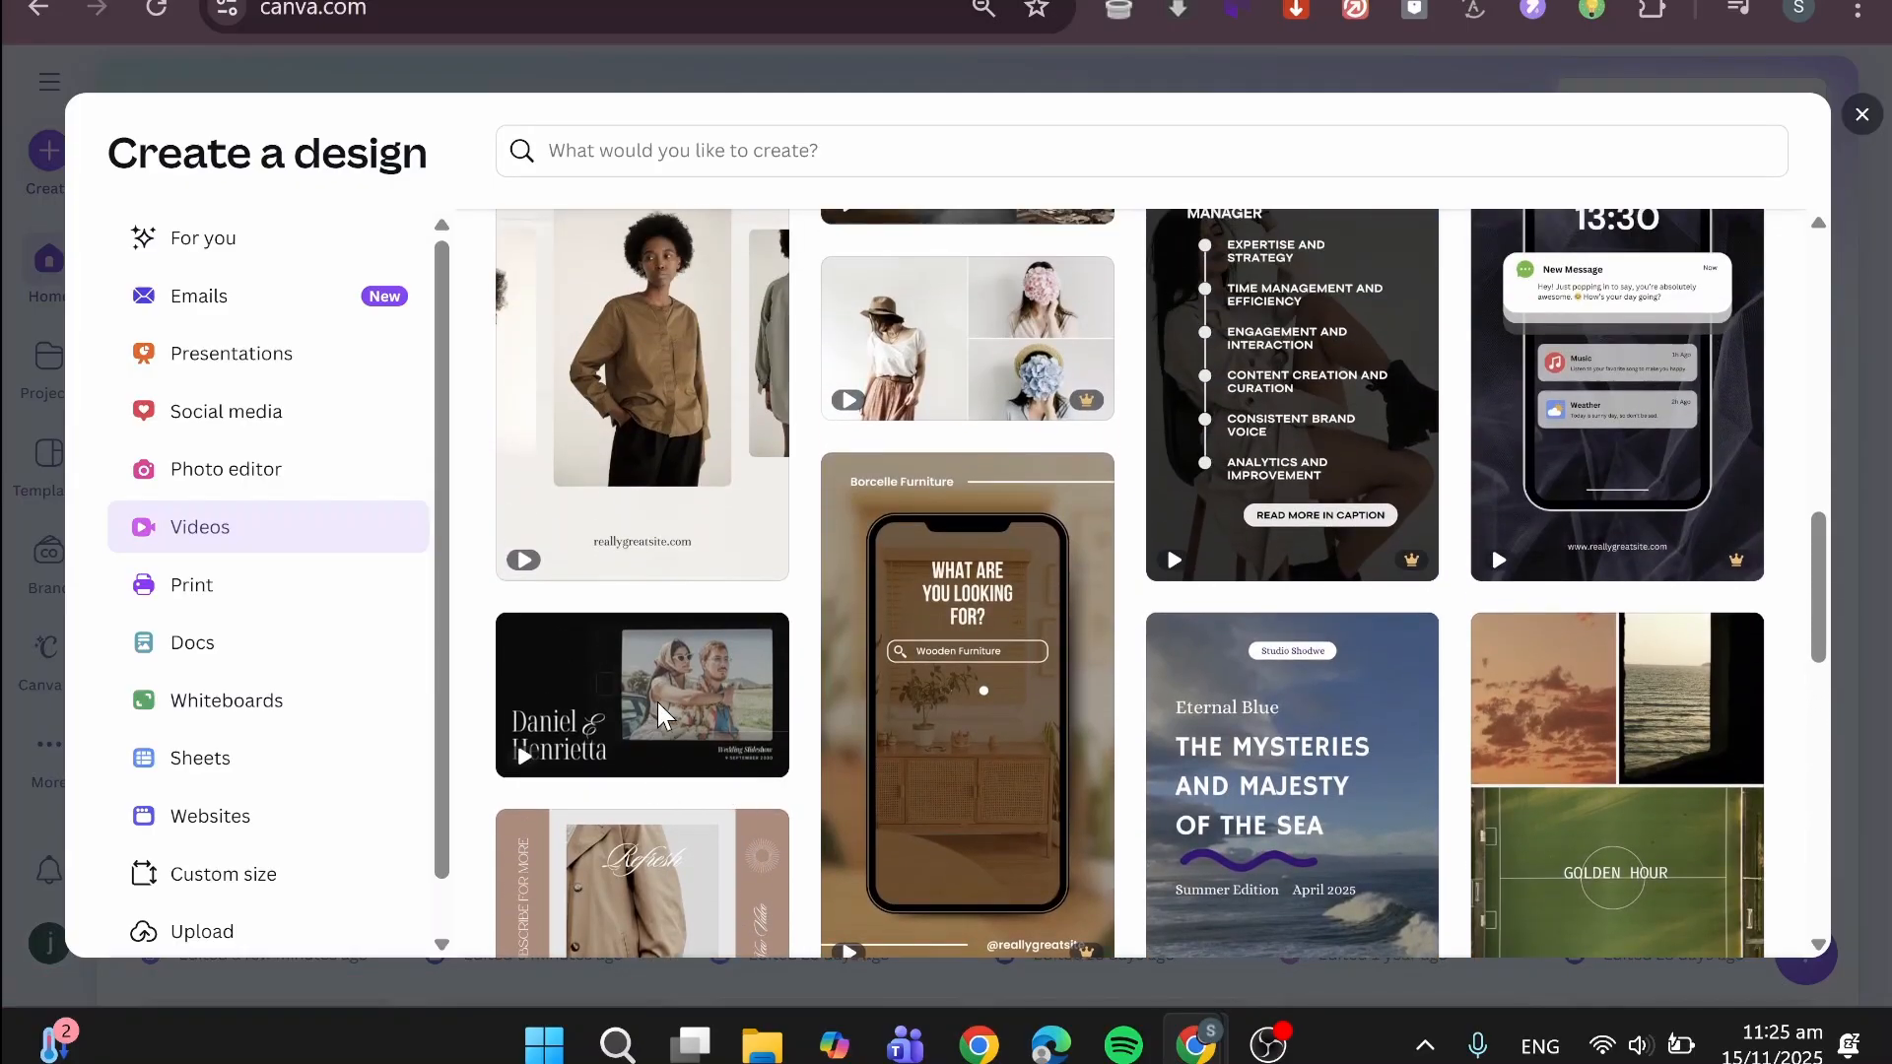
# - Create a video from the Dark Classic Minimalist Film Look wedding slideshow template and dismiss the introduction to multiple timeline tracks
pyautogui.click(656, 700)
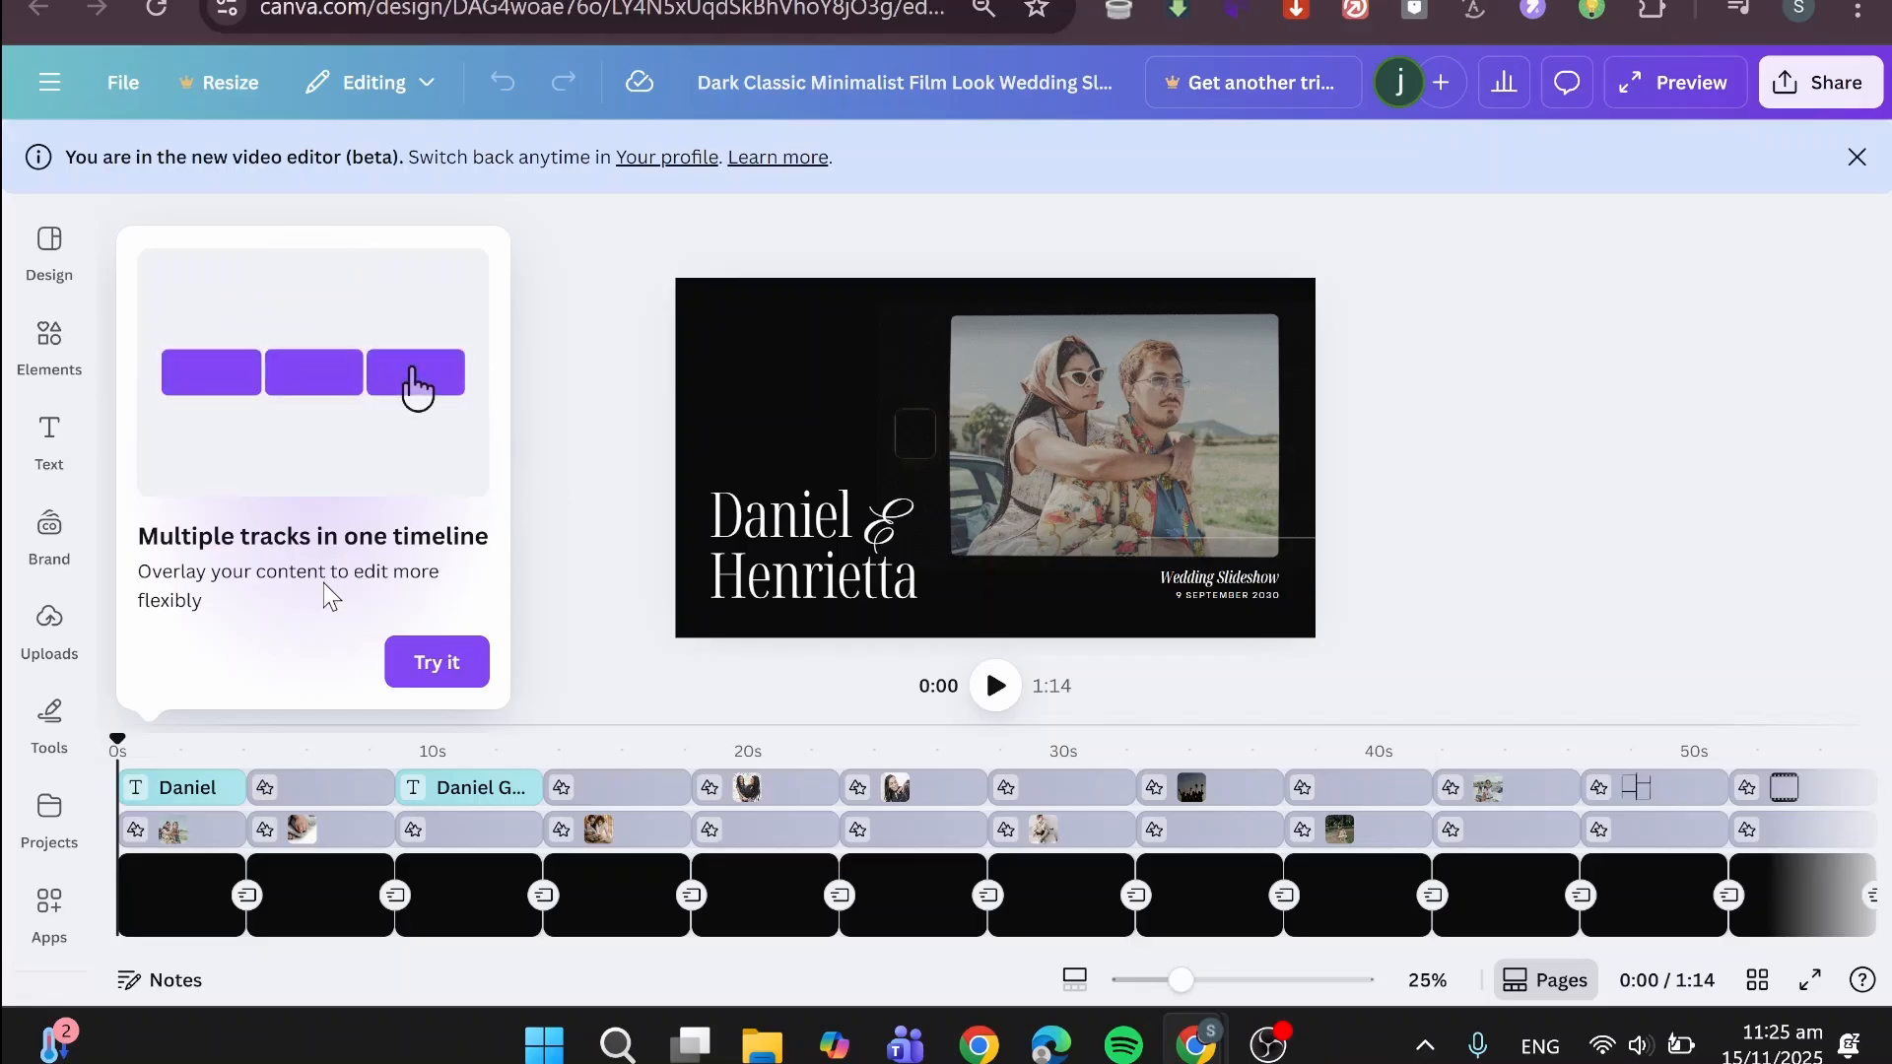
pyautogui.click(486, 670)
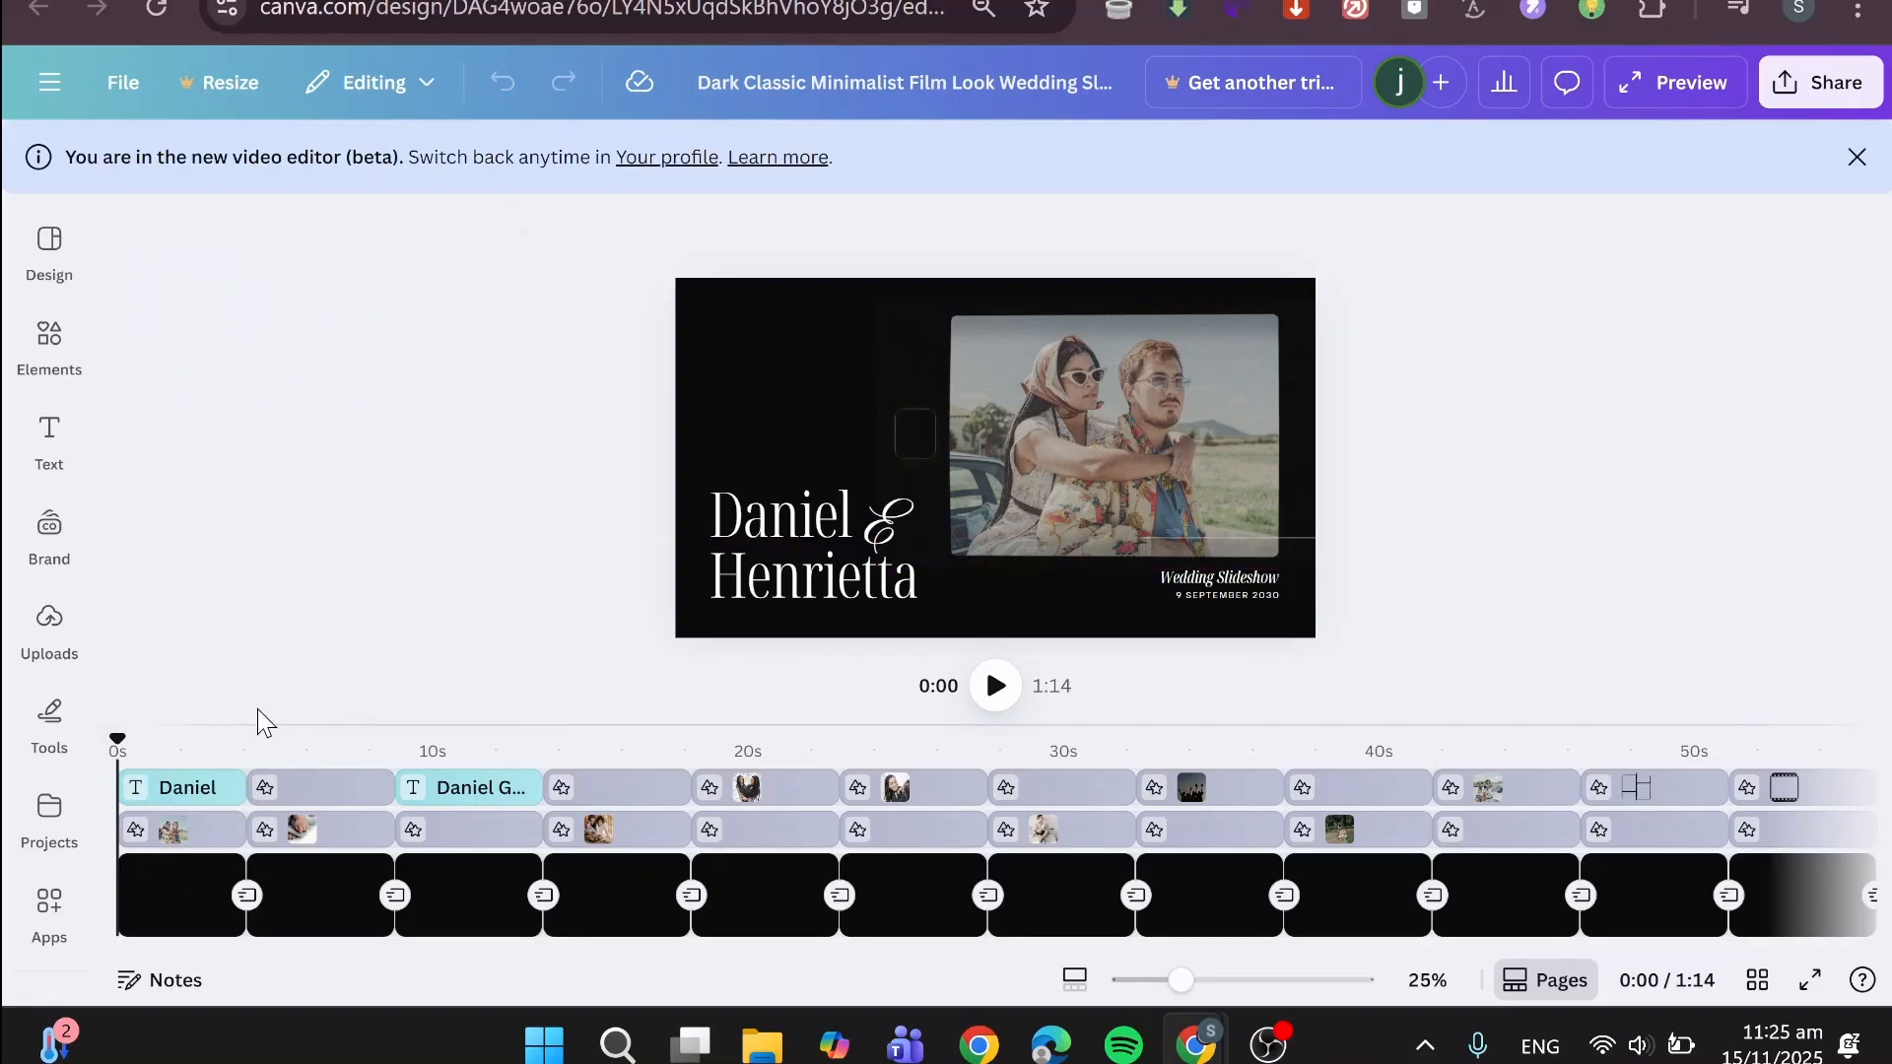
# - Preview the first 15 seconds of the slideshow and enlarge the timeline area to show all of its tracks
pyautogui.click(995, 688)
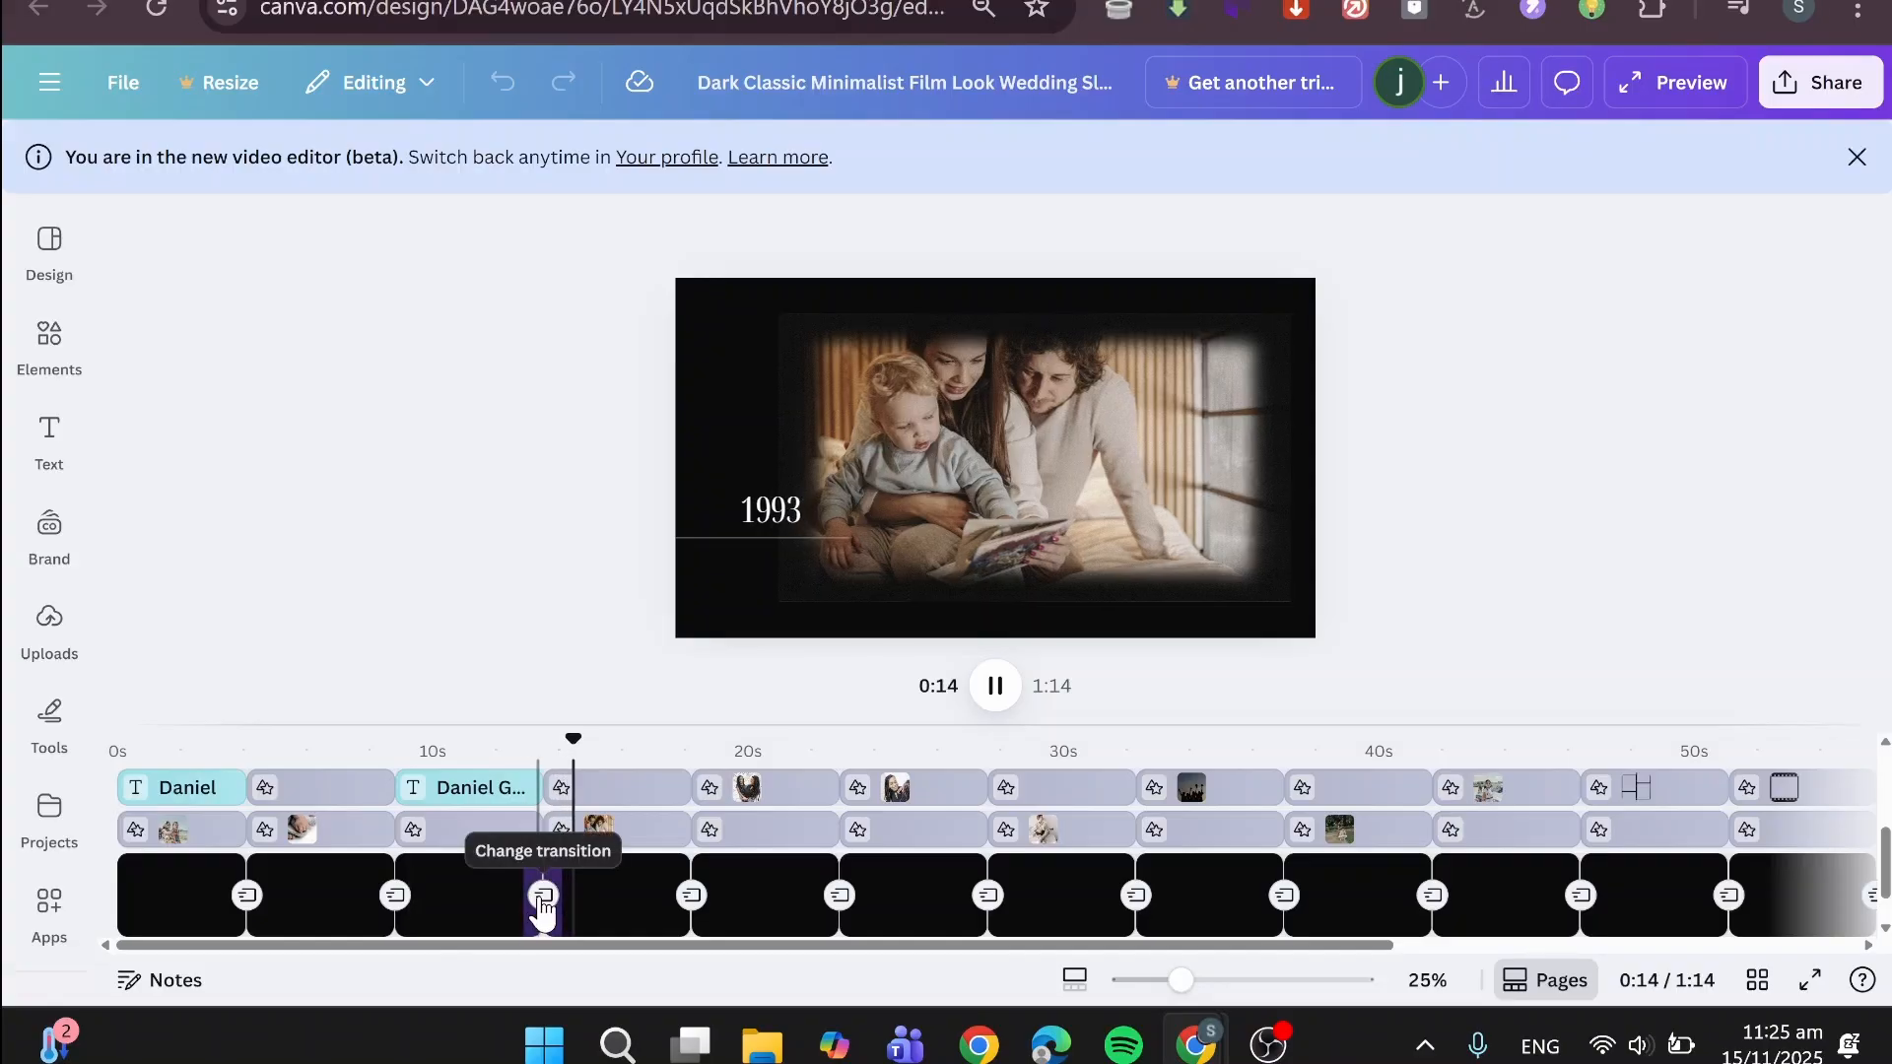
pyautogui.click(996, 686)
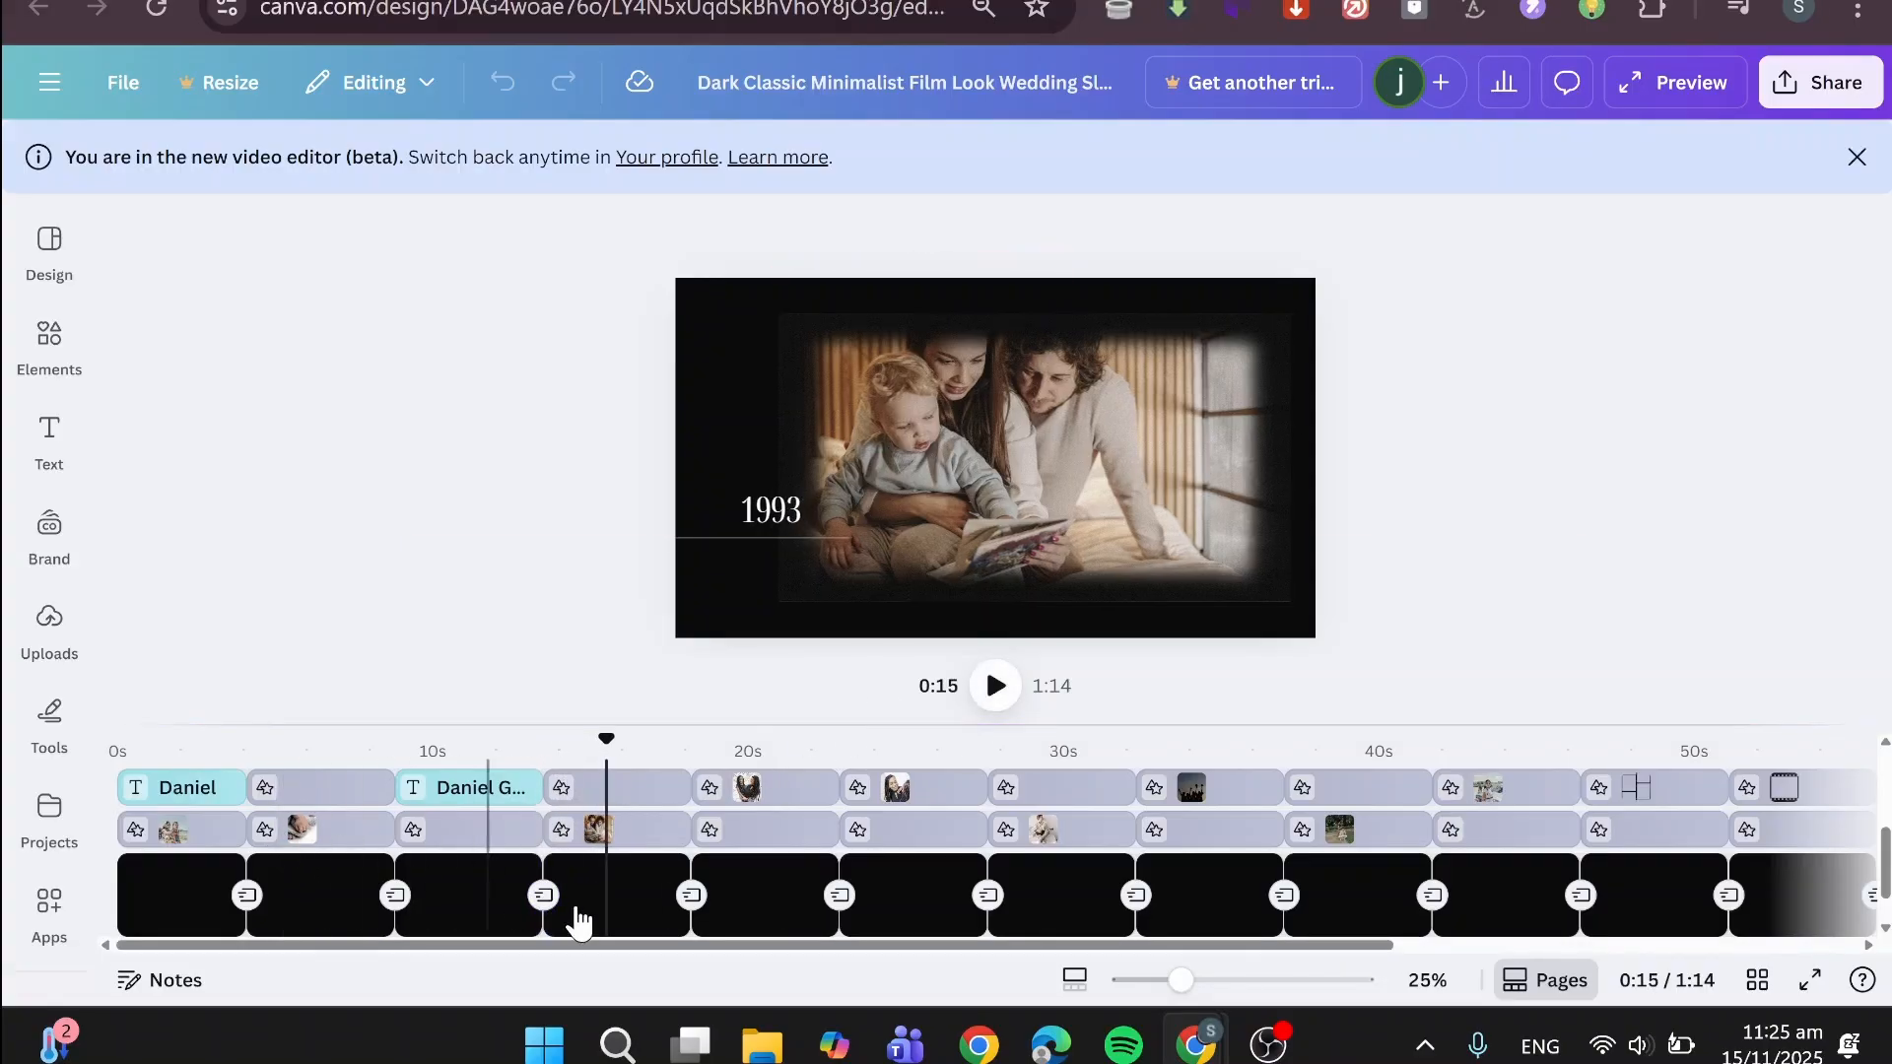
pyautogui.scroll(5, 493, 877)
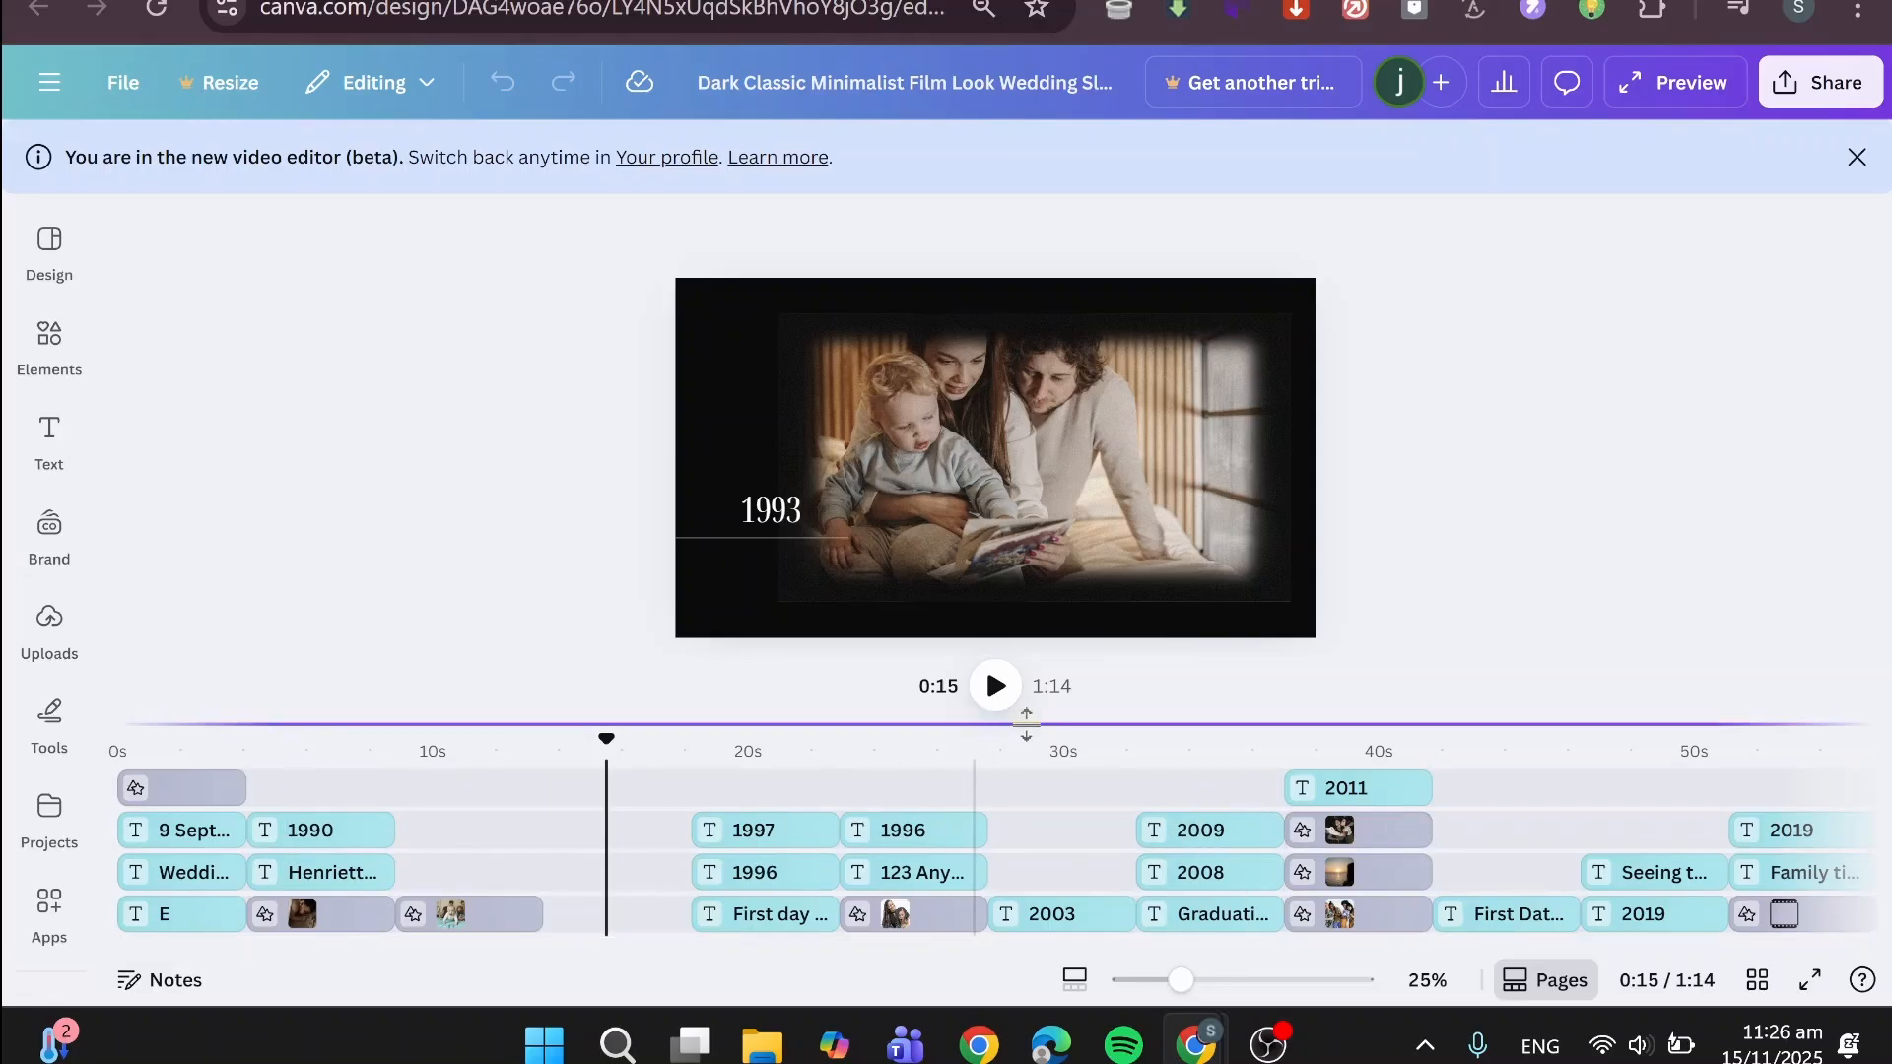
pyautogui.moveTo(1373, 727); pyautogui.dragTo(1342, 519)
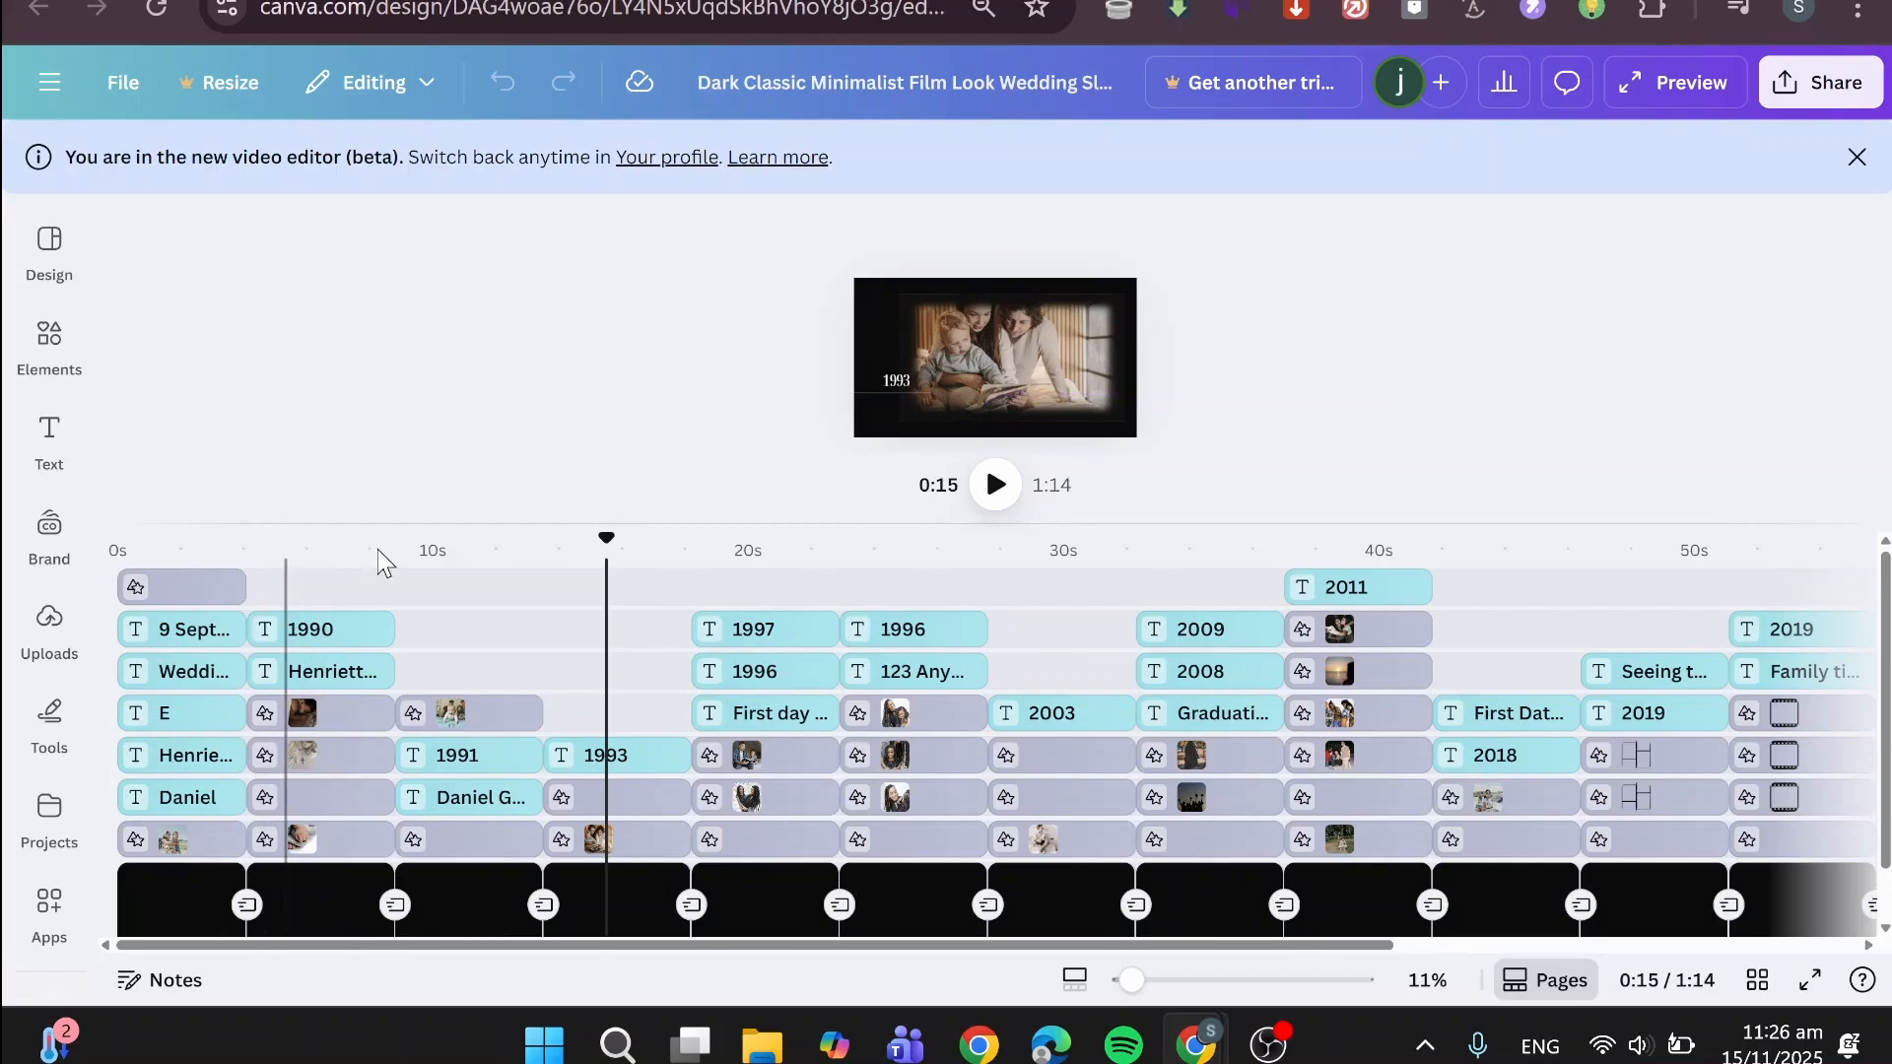
# - Return the playhead to the first page and inspect the editing options of its background and its couple photo
pyautogui.moveTo(606, 539); pyautogui.dragTo(181, 511)
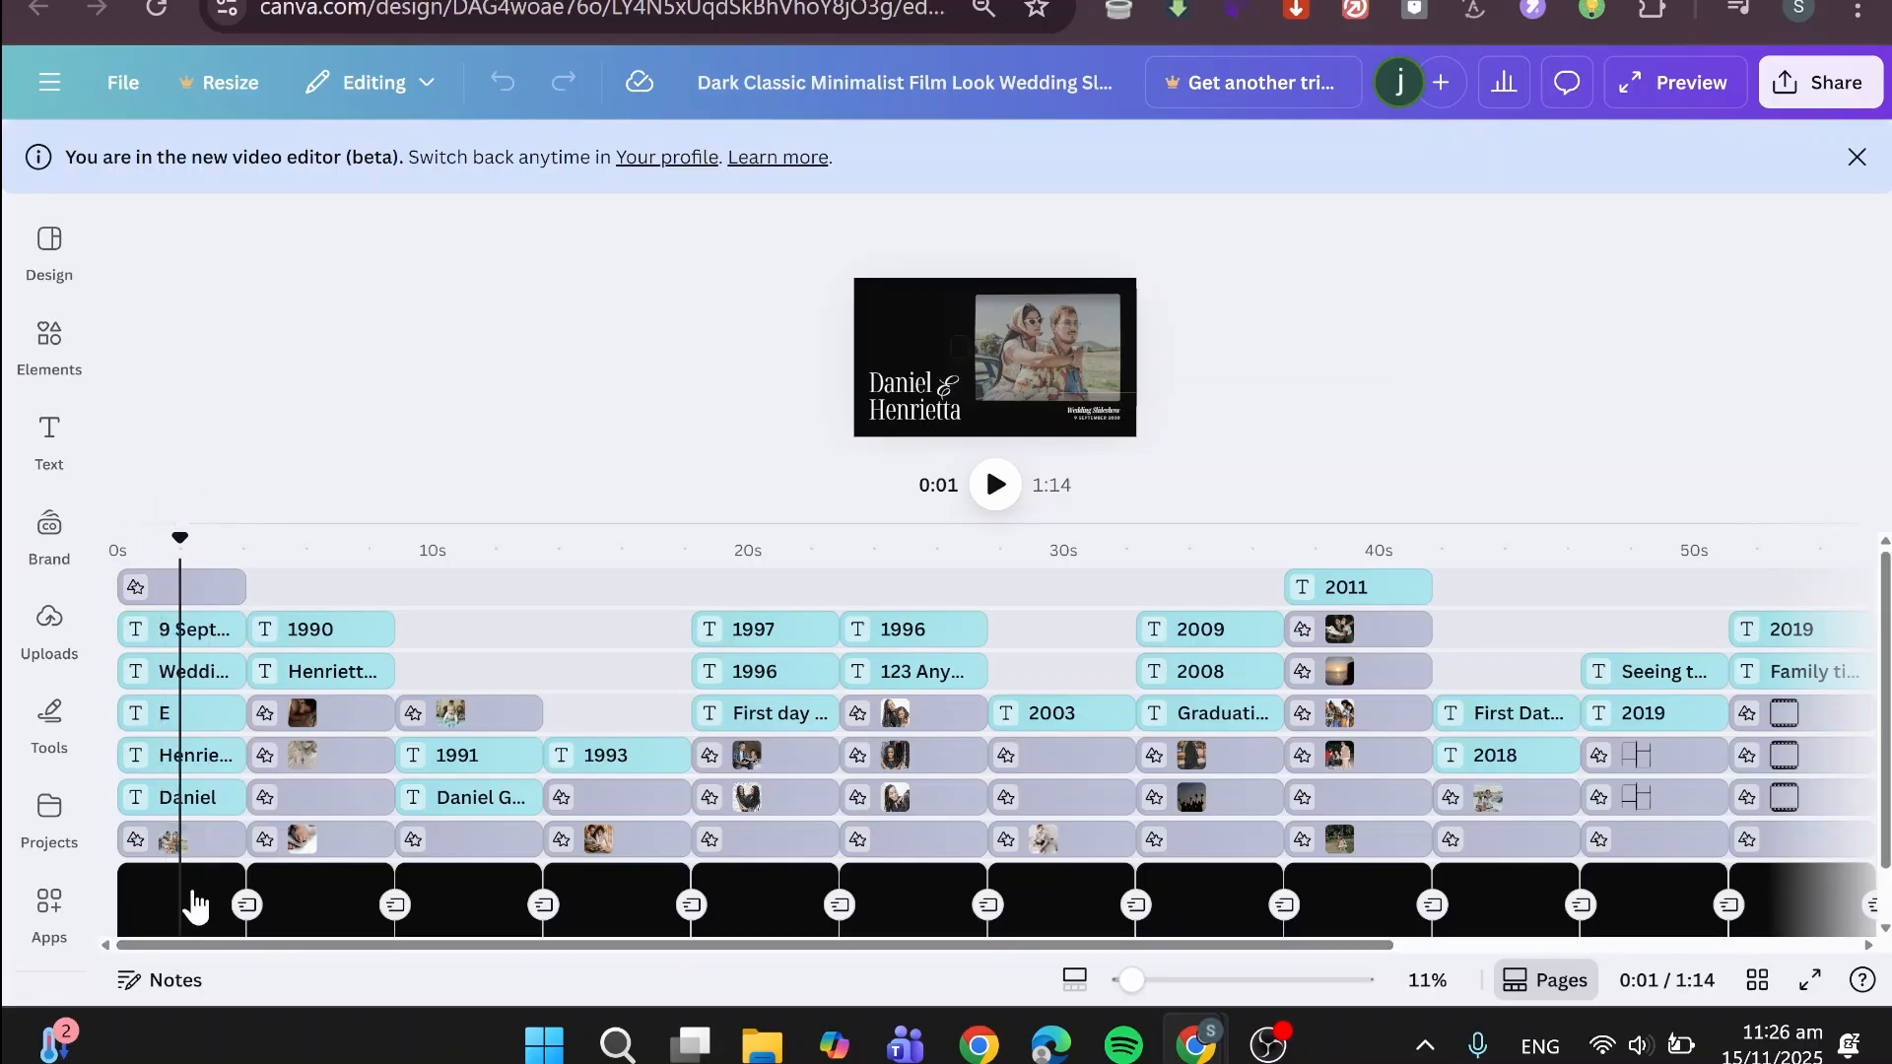
pyautogui.click(186, 903)
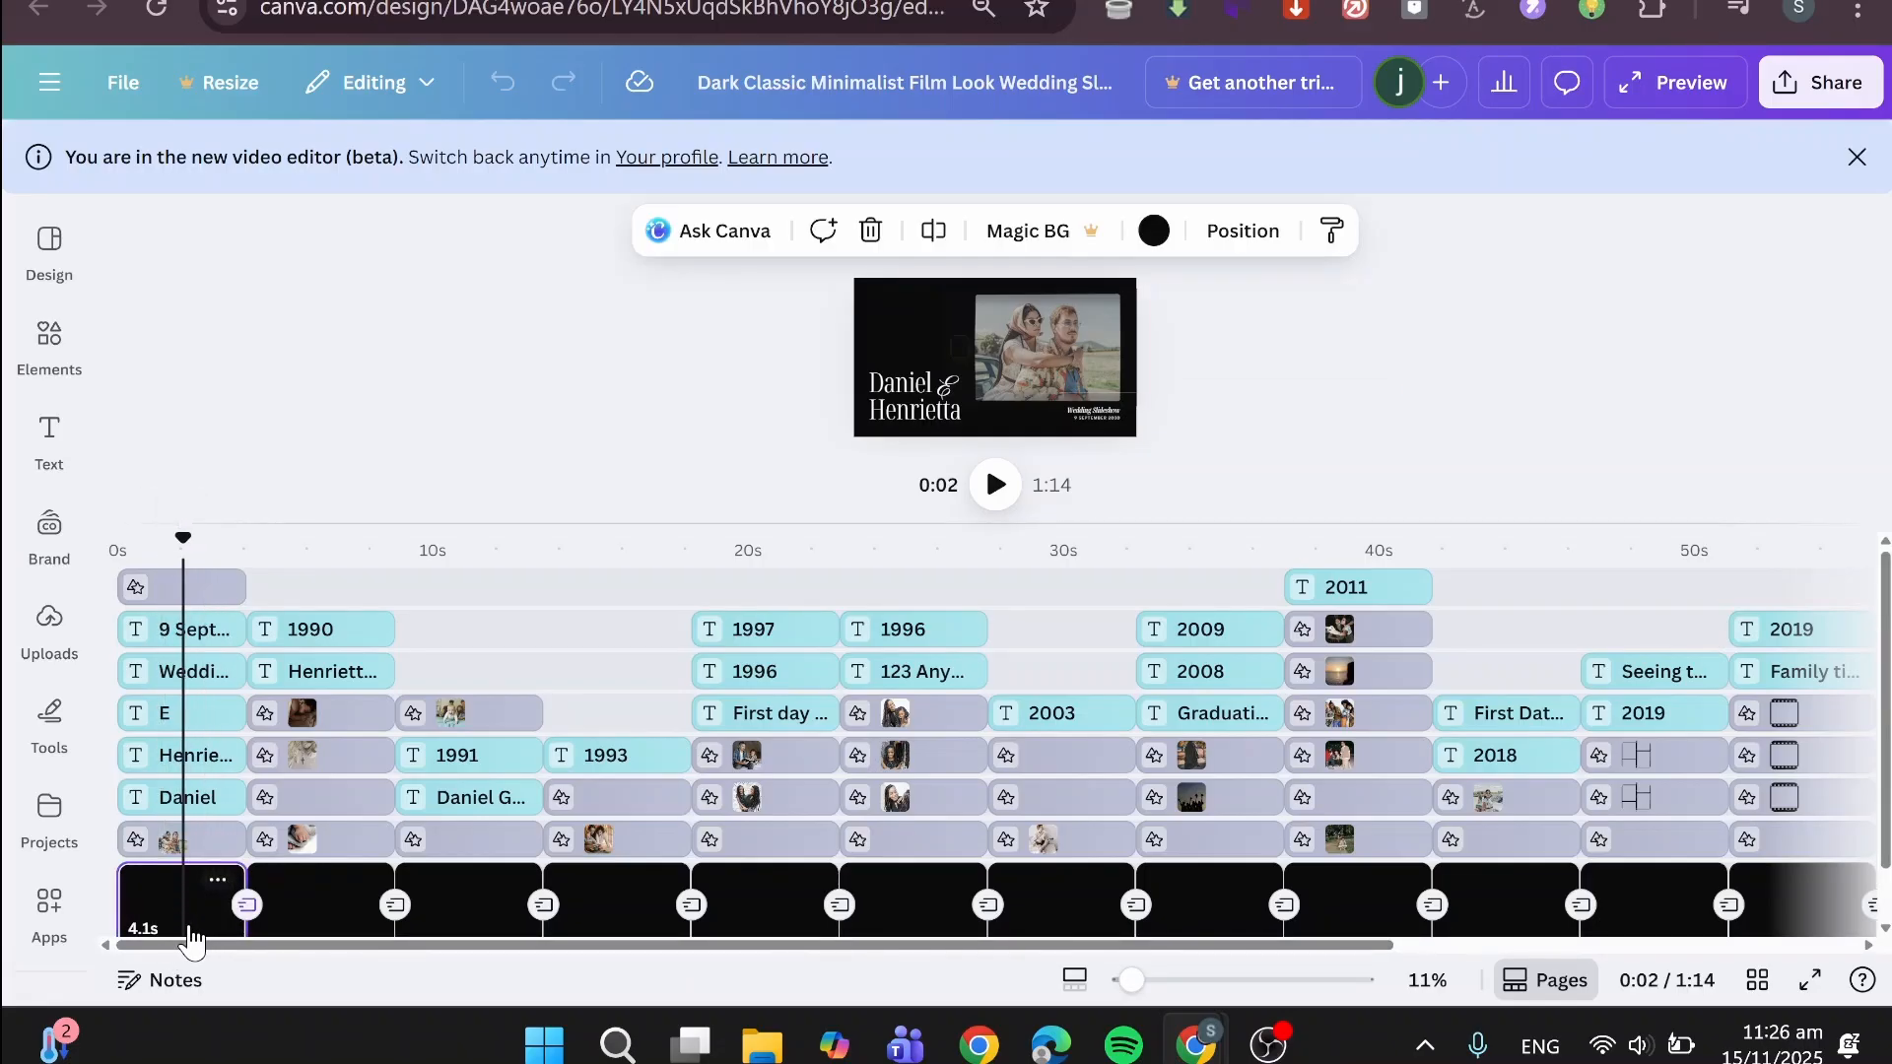
pyautogui.click(196, 849)
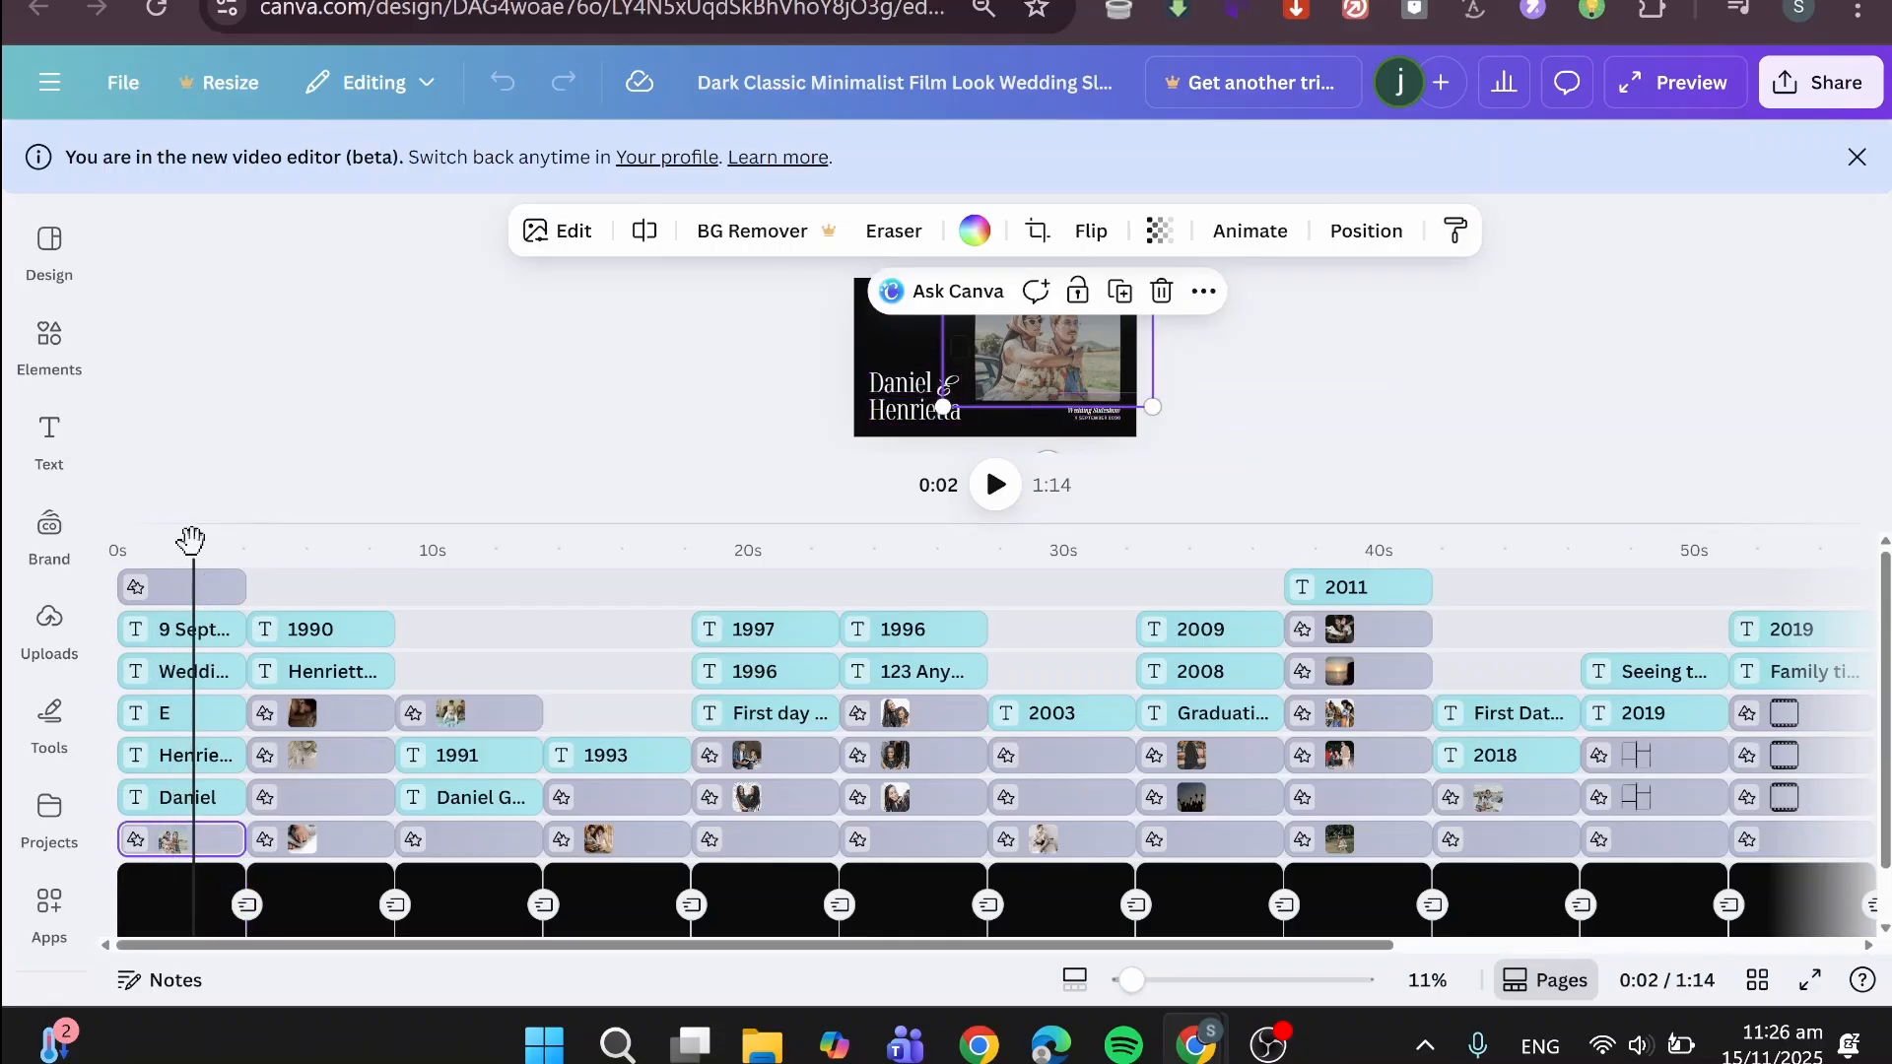
# - Split the second page at about 0:06, and split its baby-hands photo clip slightly after that point
pyautogui.moveTo(192, 541); pyautogui.dragTo(330, 549)
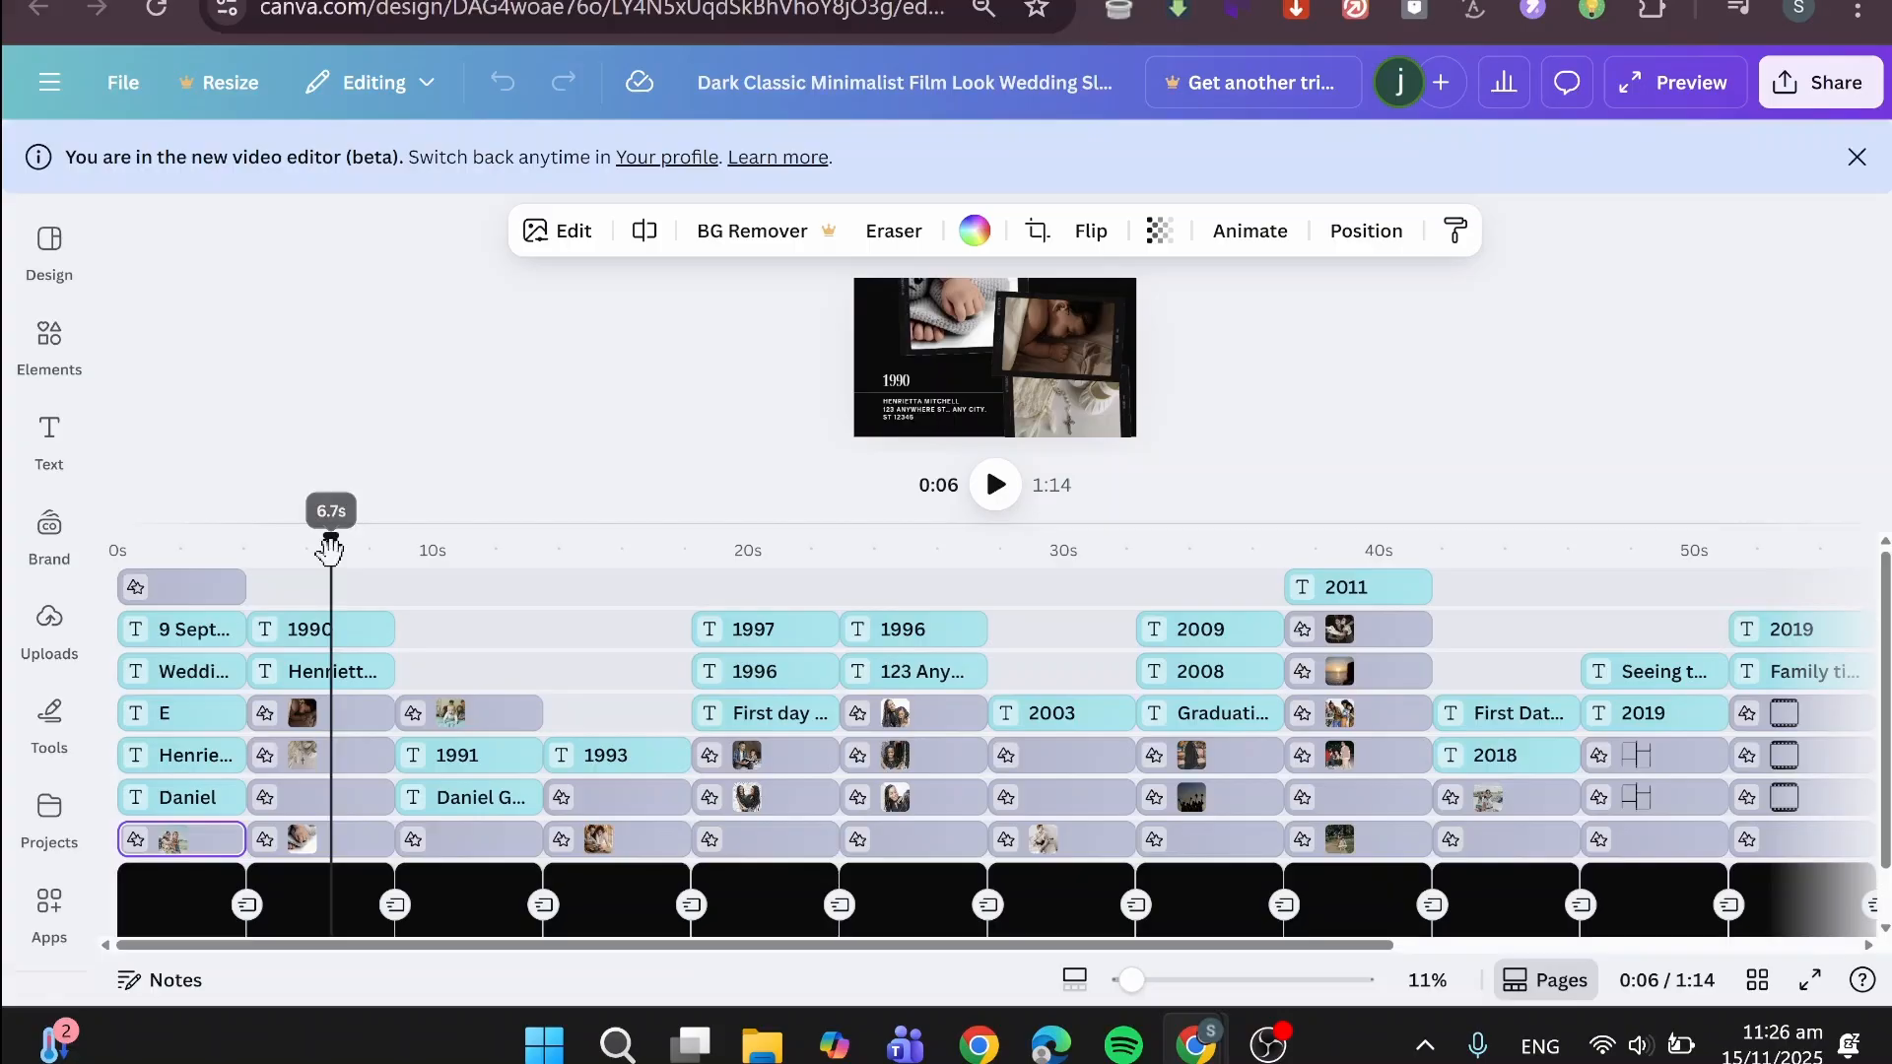
pyautogui.click(315, 911)
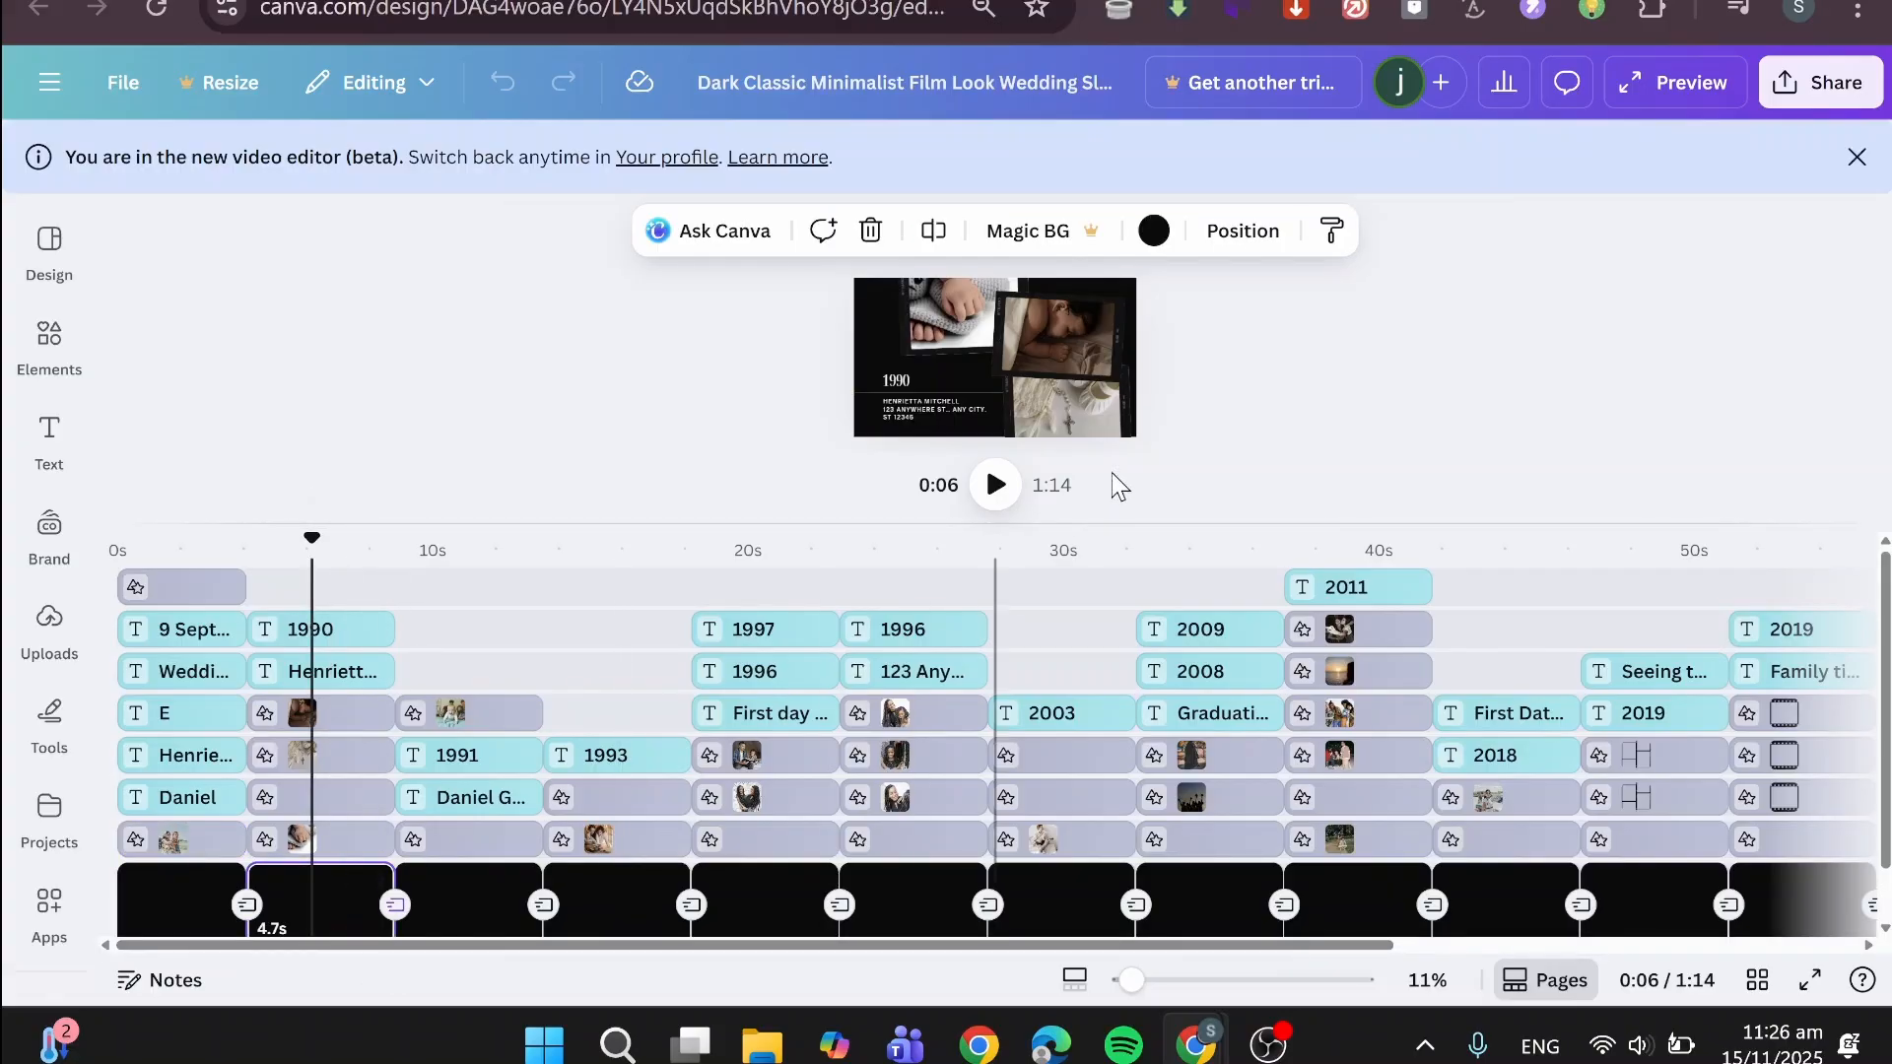
pyautogui.click(936, 237)
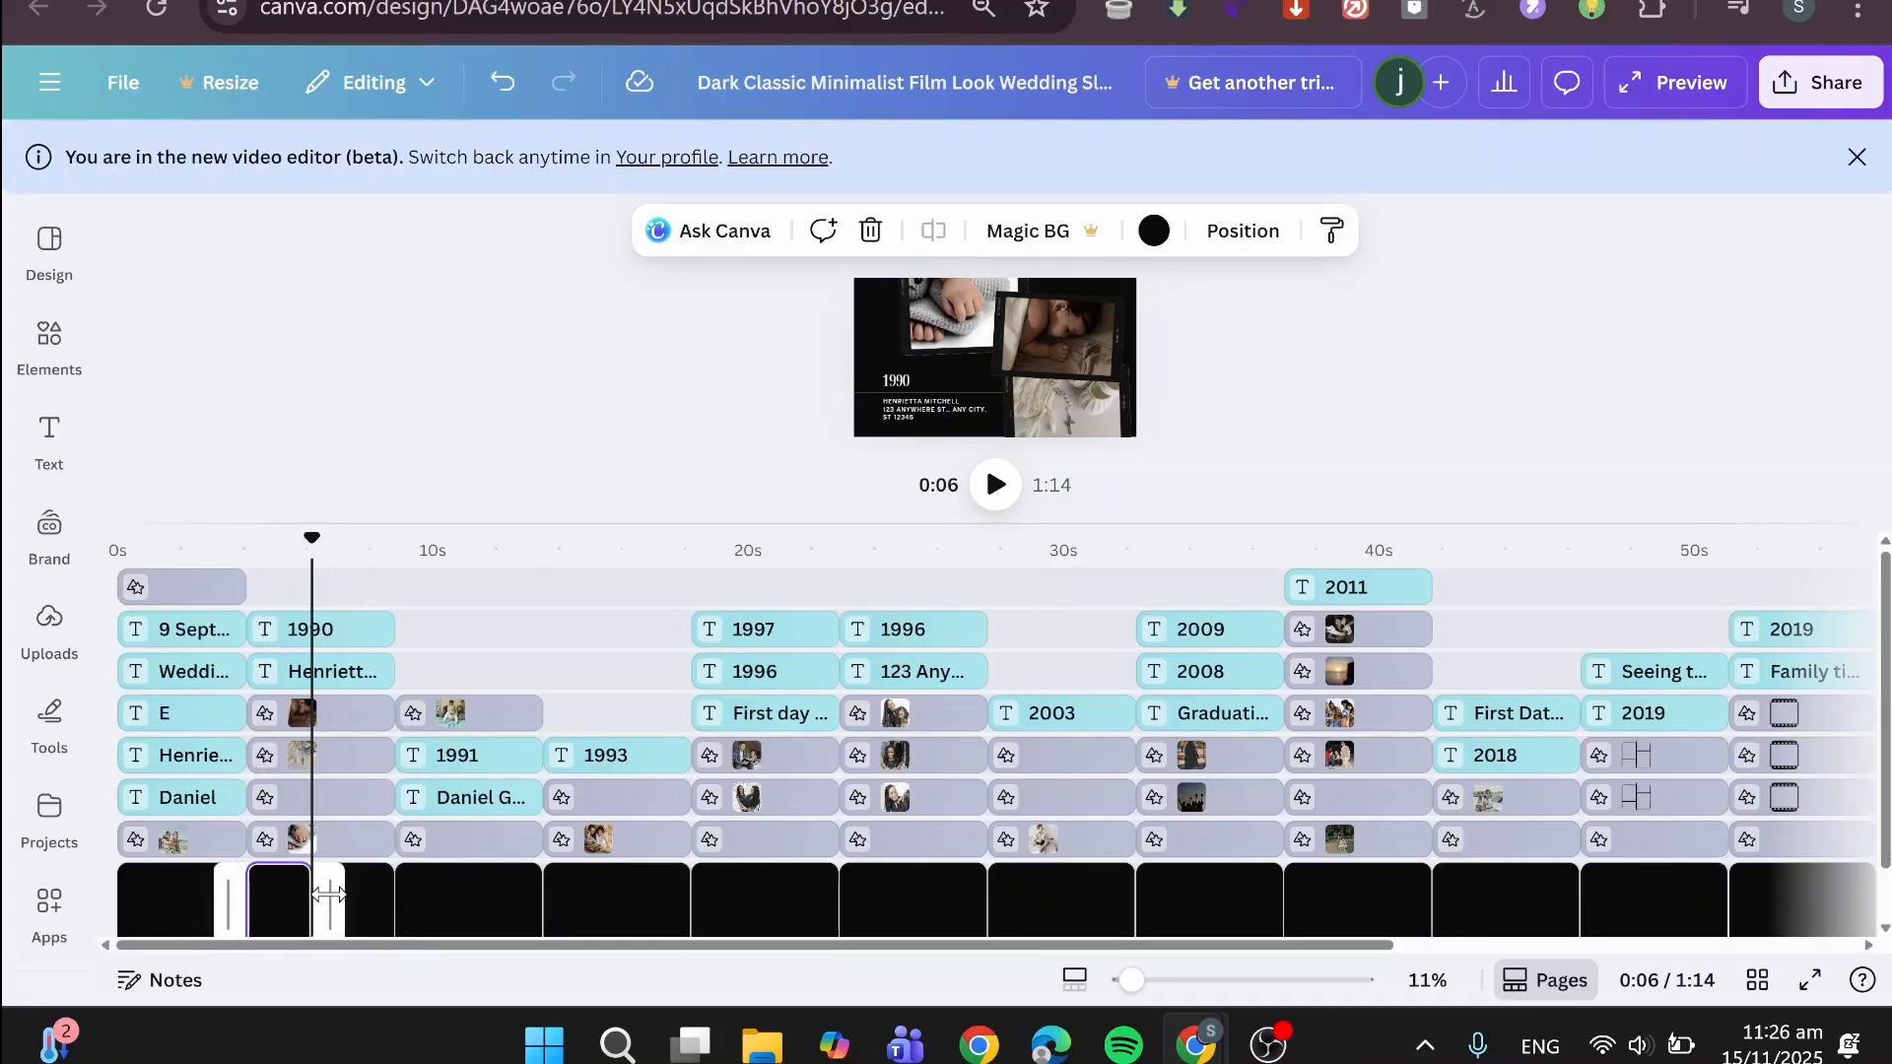
pyautogui.click(336, 840)
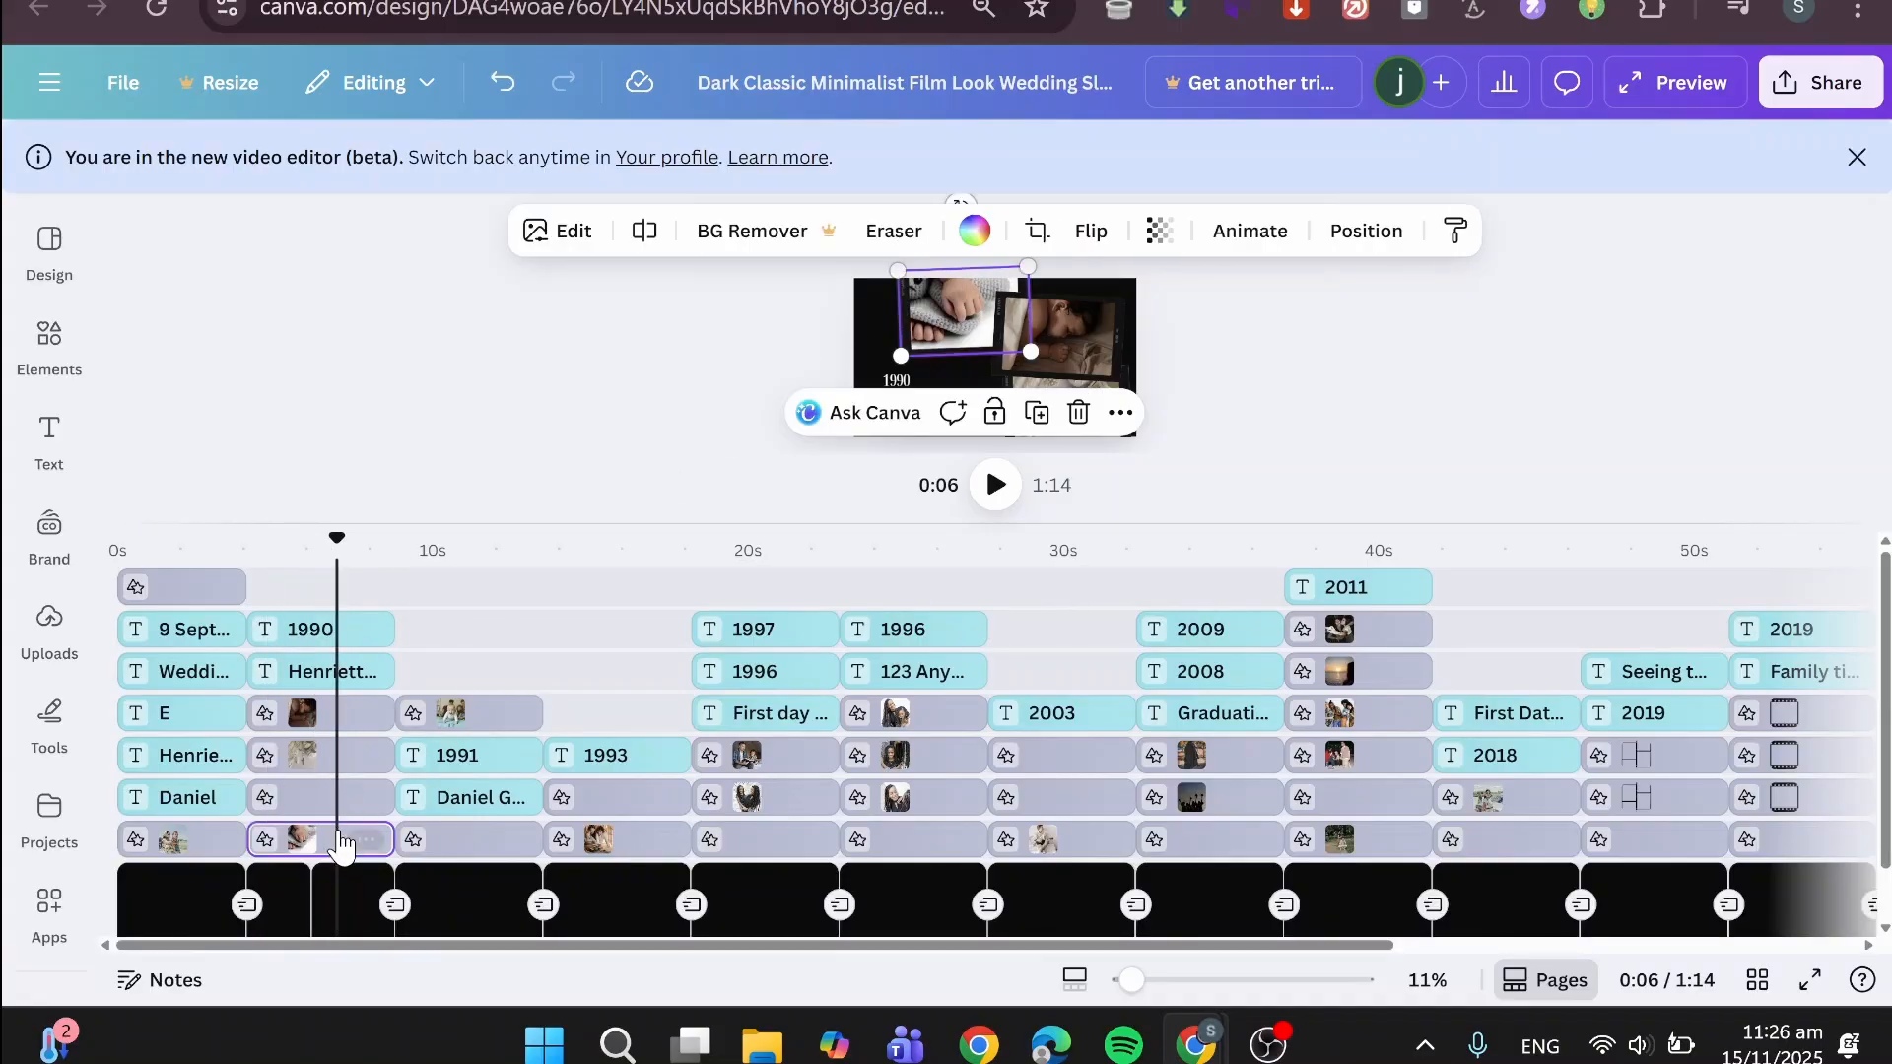
pyautogui.click(644, 230)
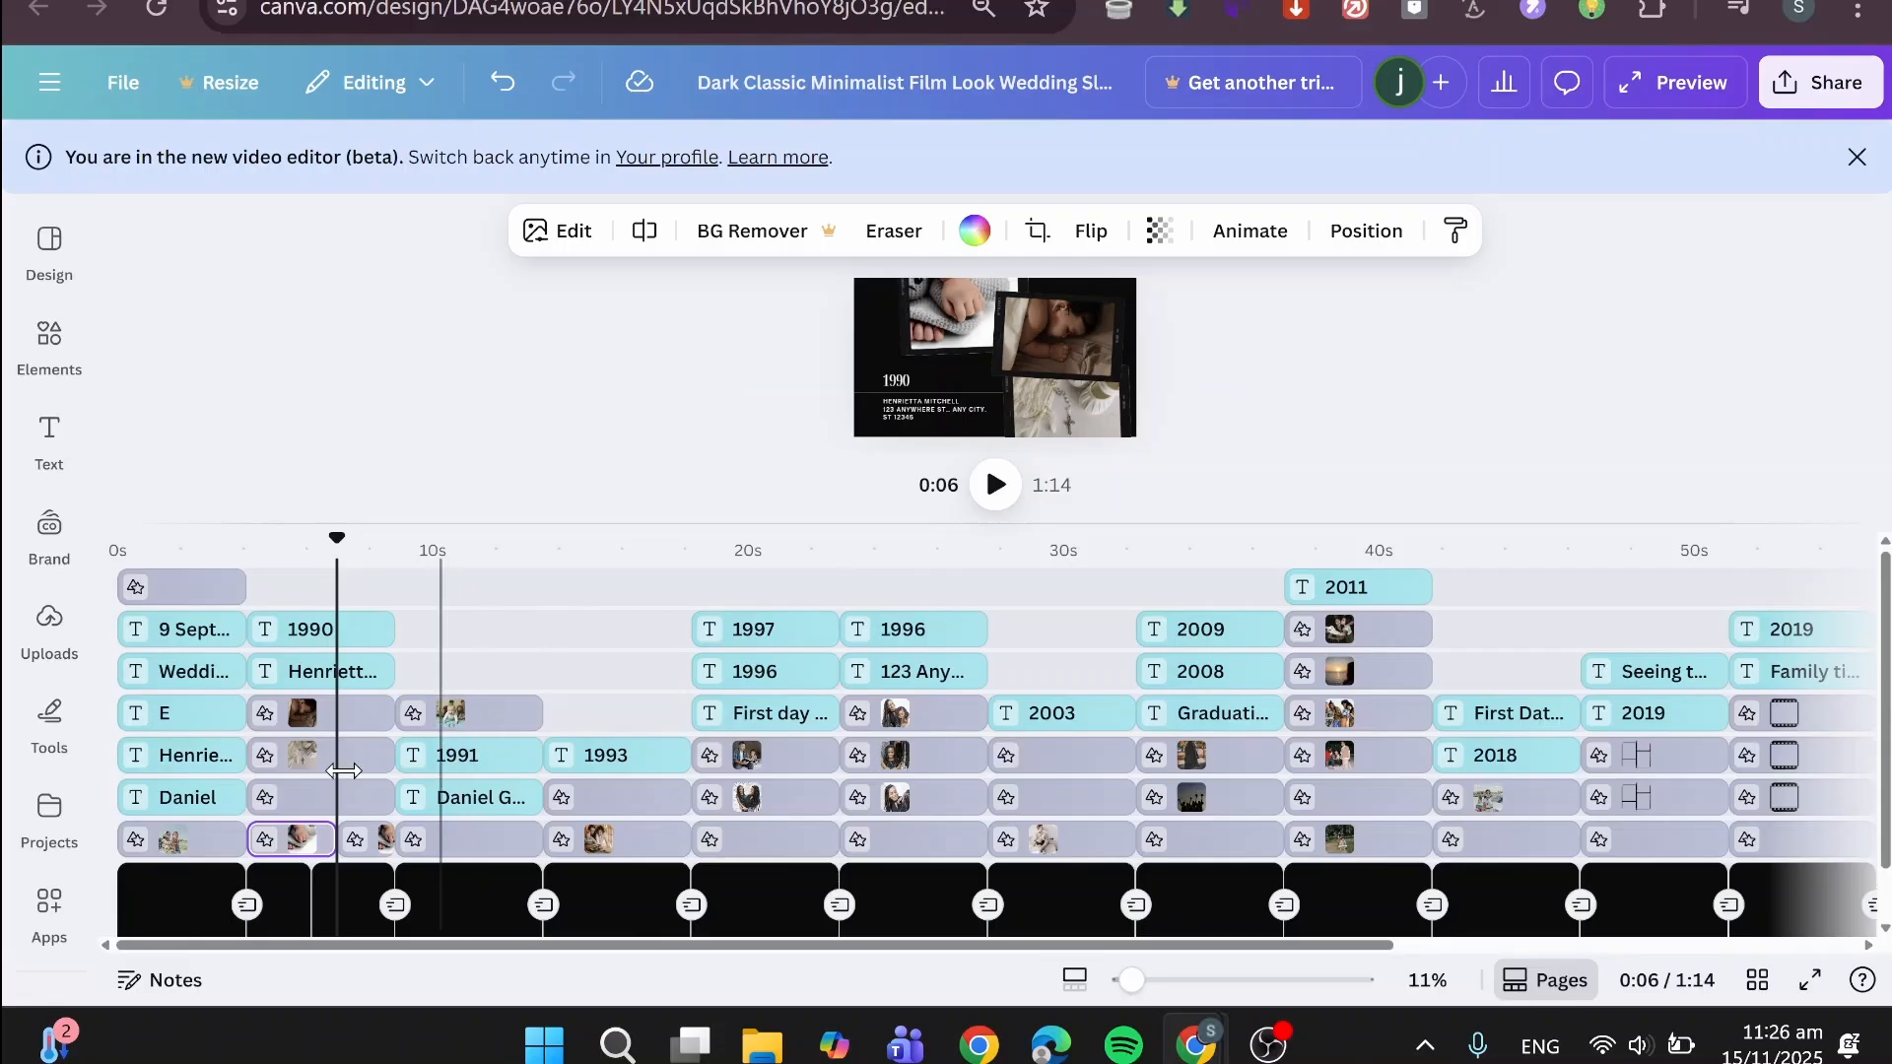
pyautogui.click(369, 840)
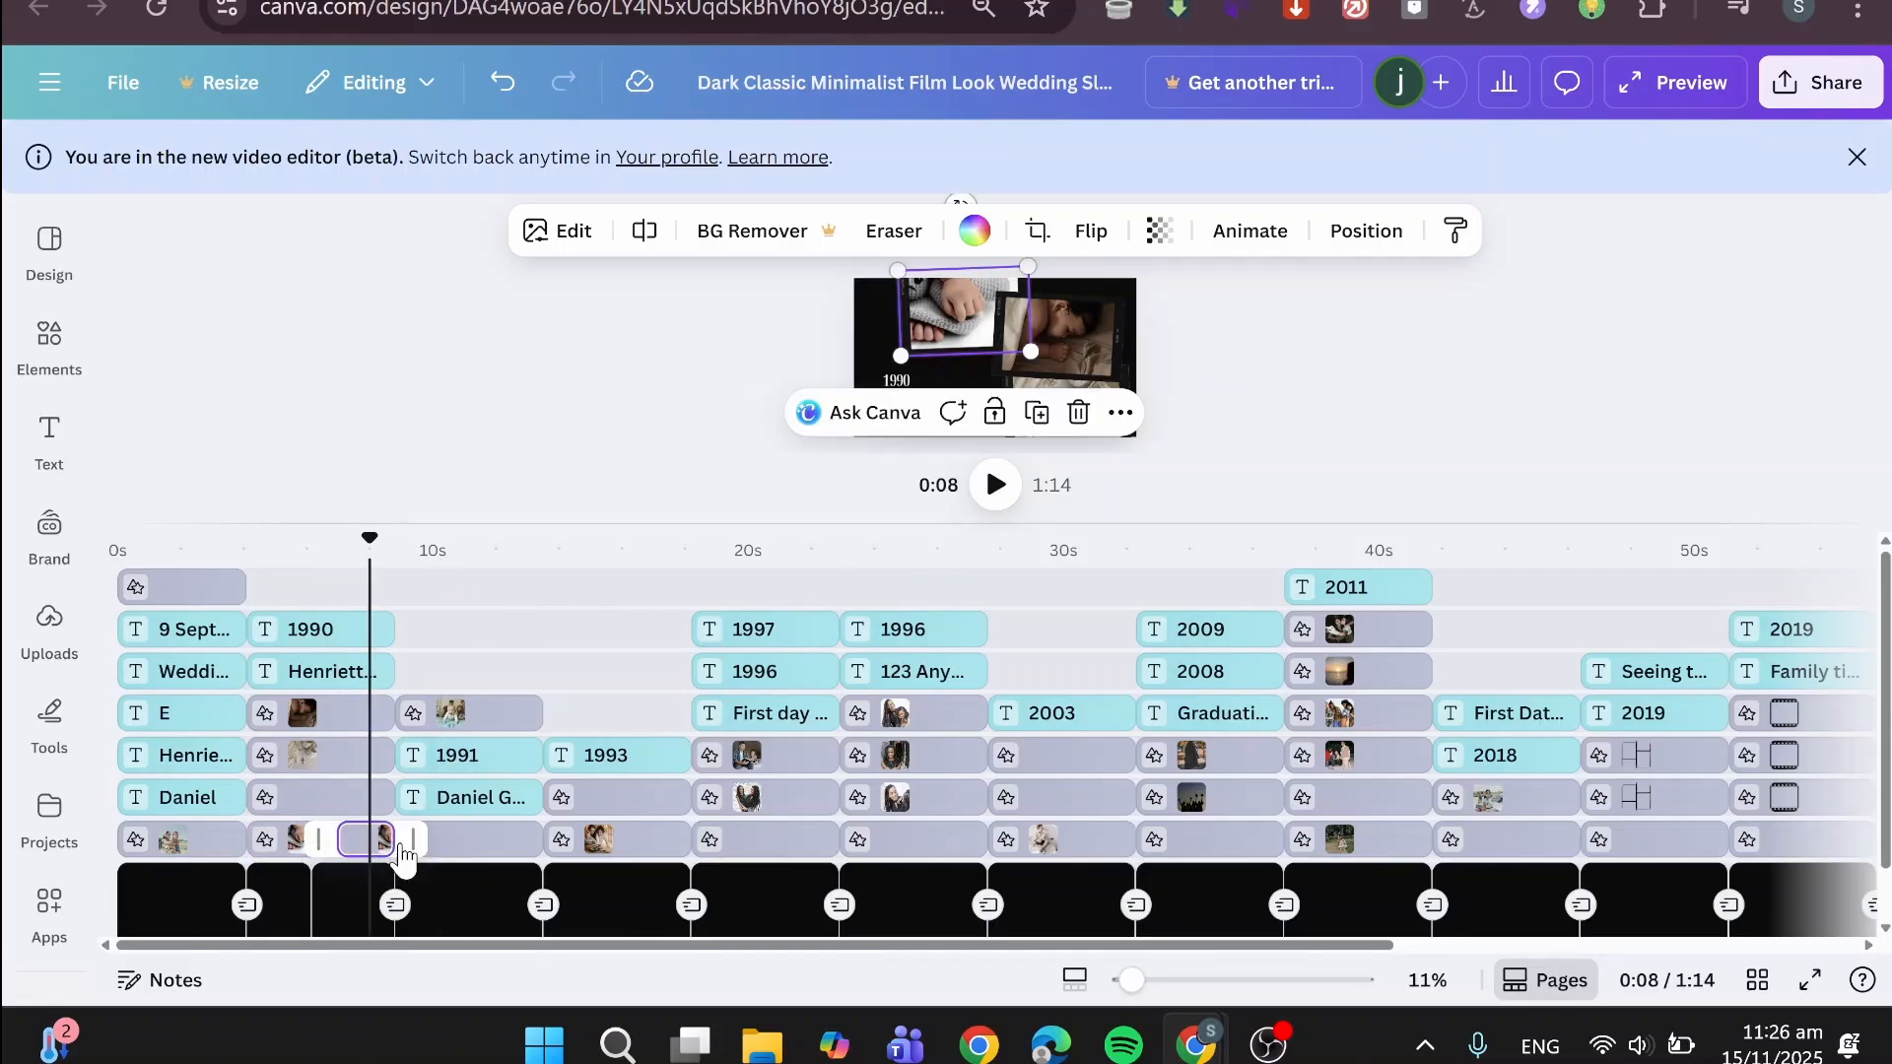
pyautogui.click(1078, 414)
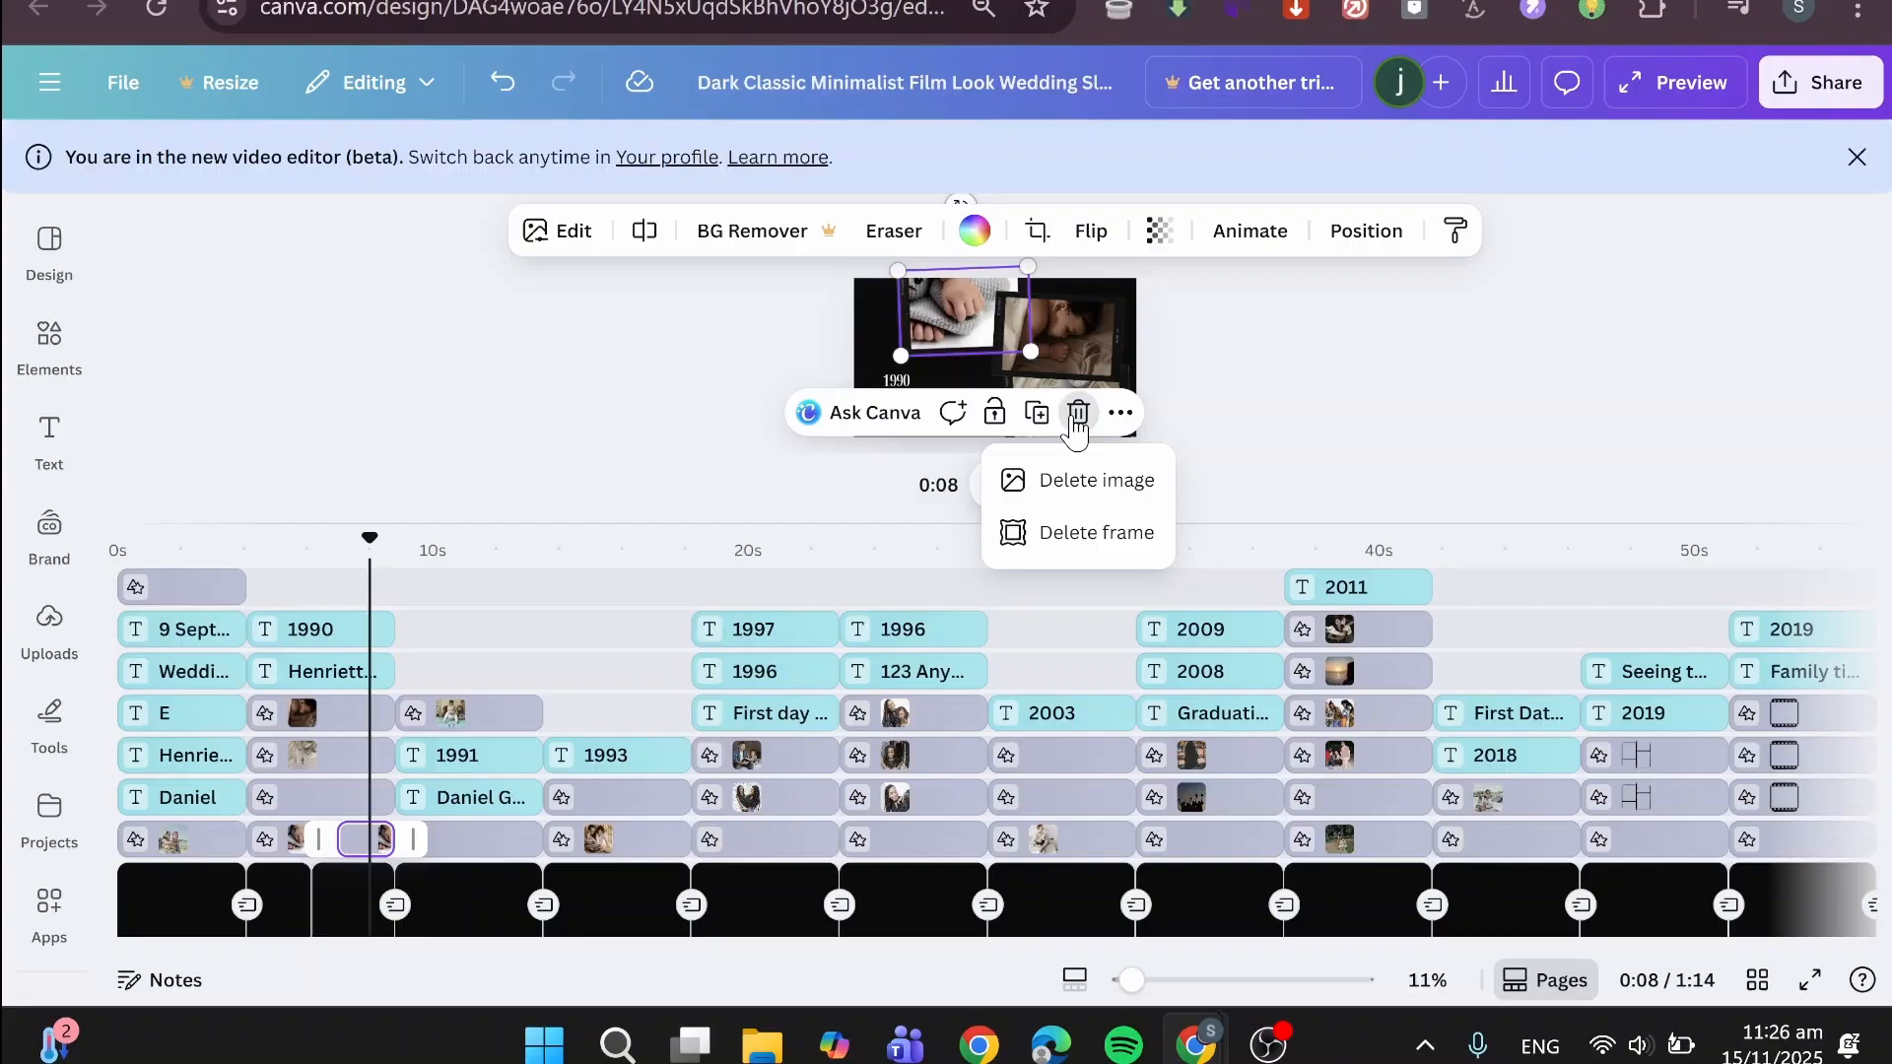
pyautogui.click(690, 415)
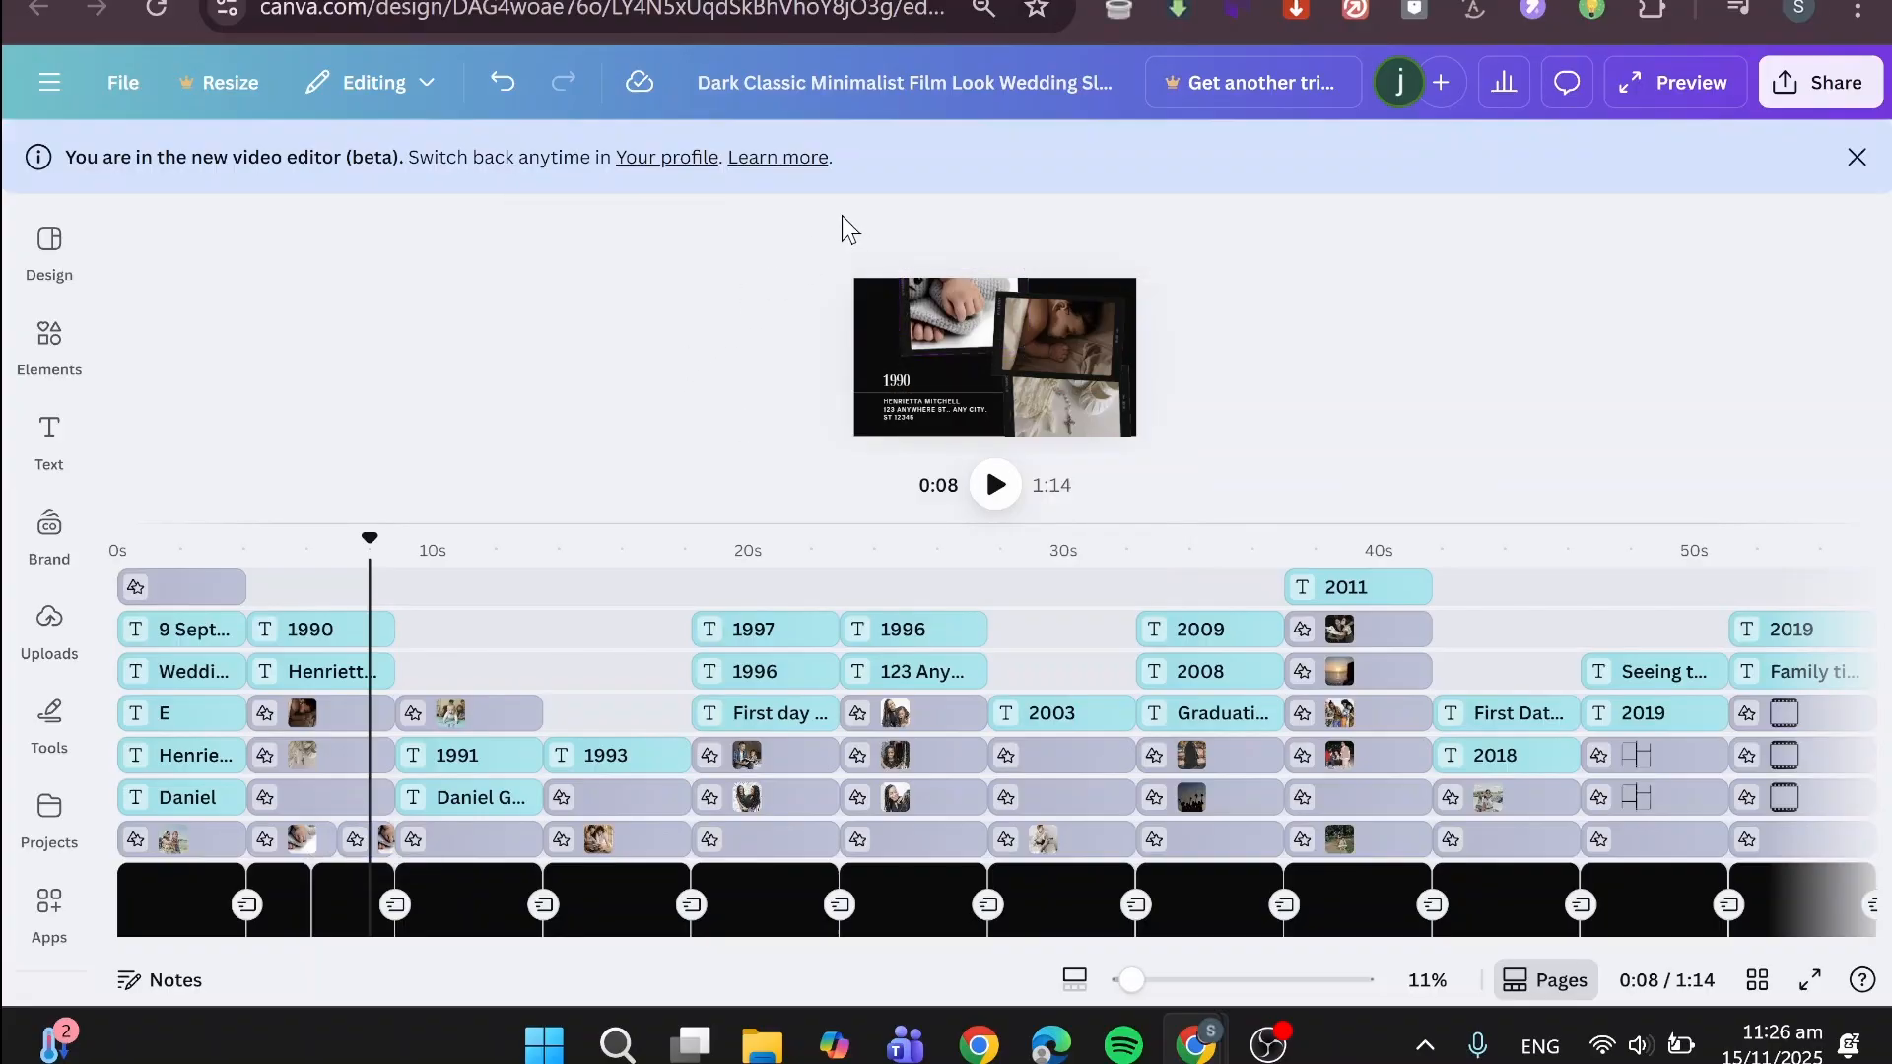
# - Remove the image from the frame in the second half of the split baby-hands photo clip
pyautogui.click(373, 849)
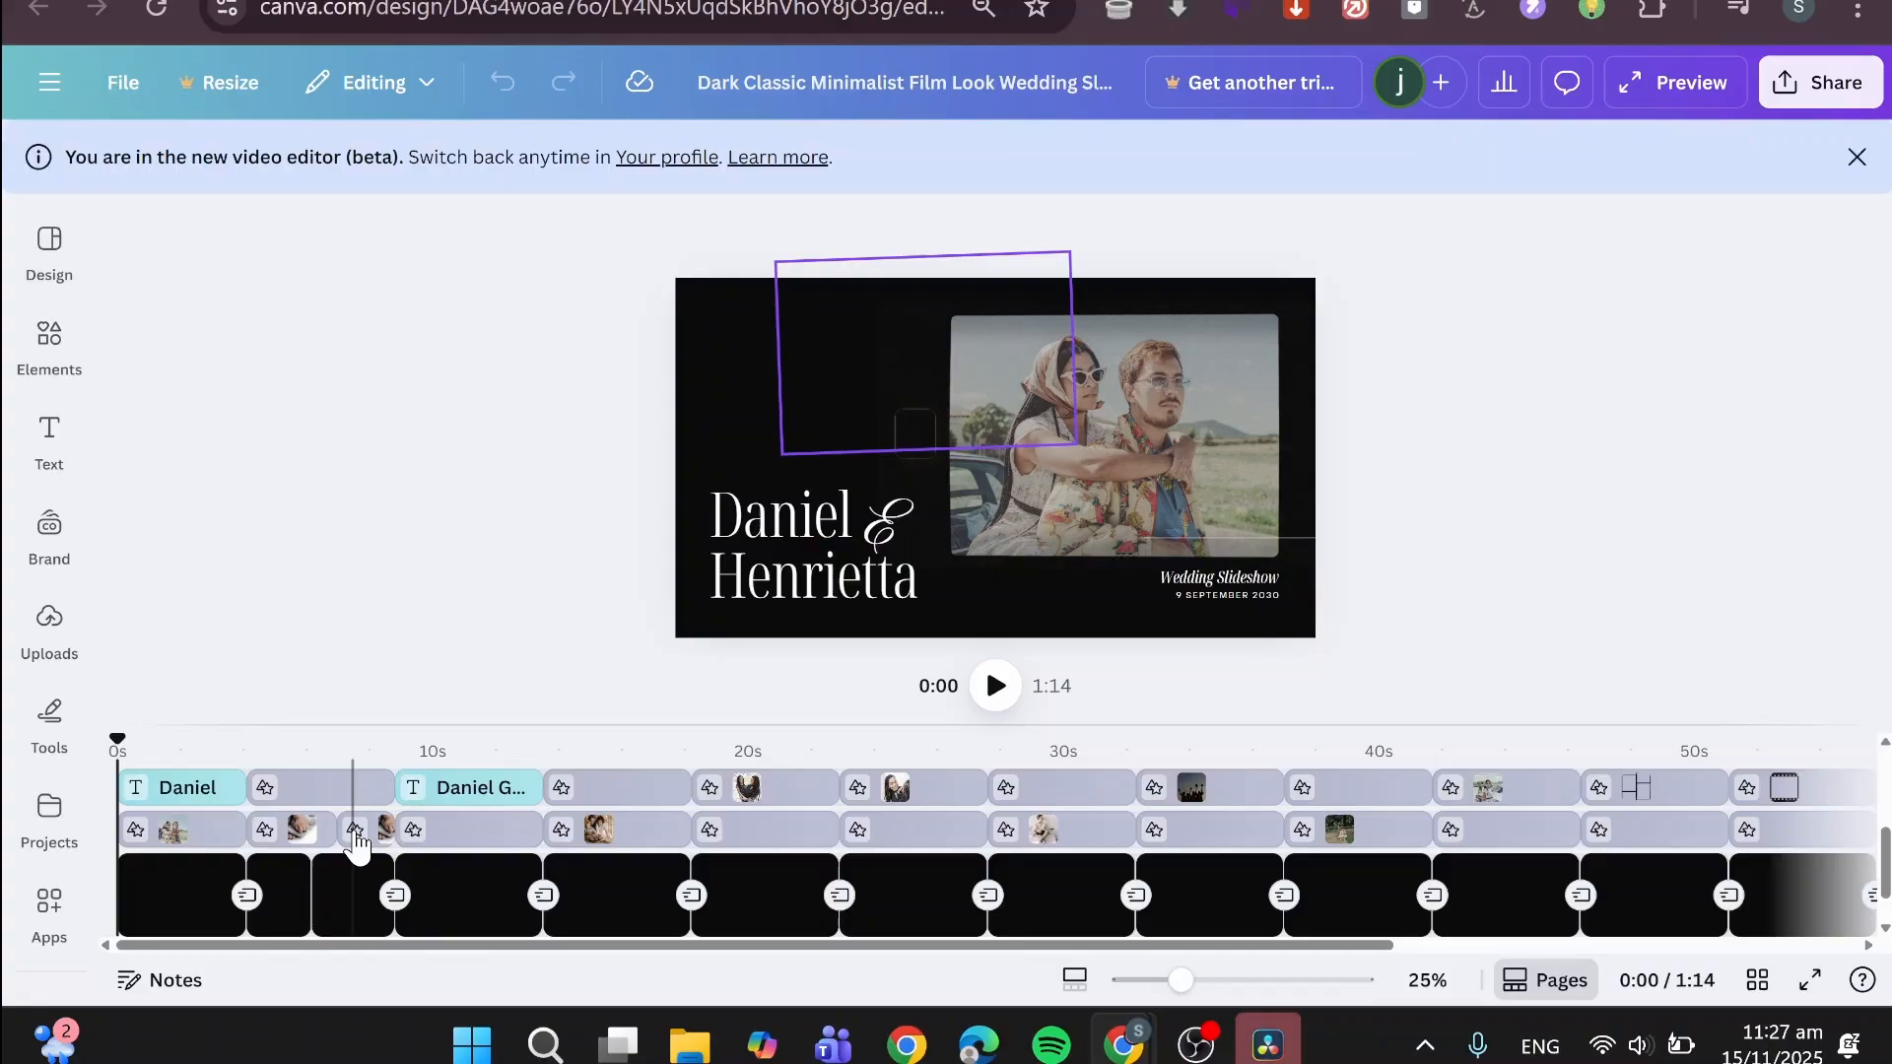
pyautogui.click(354, 835)
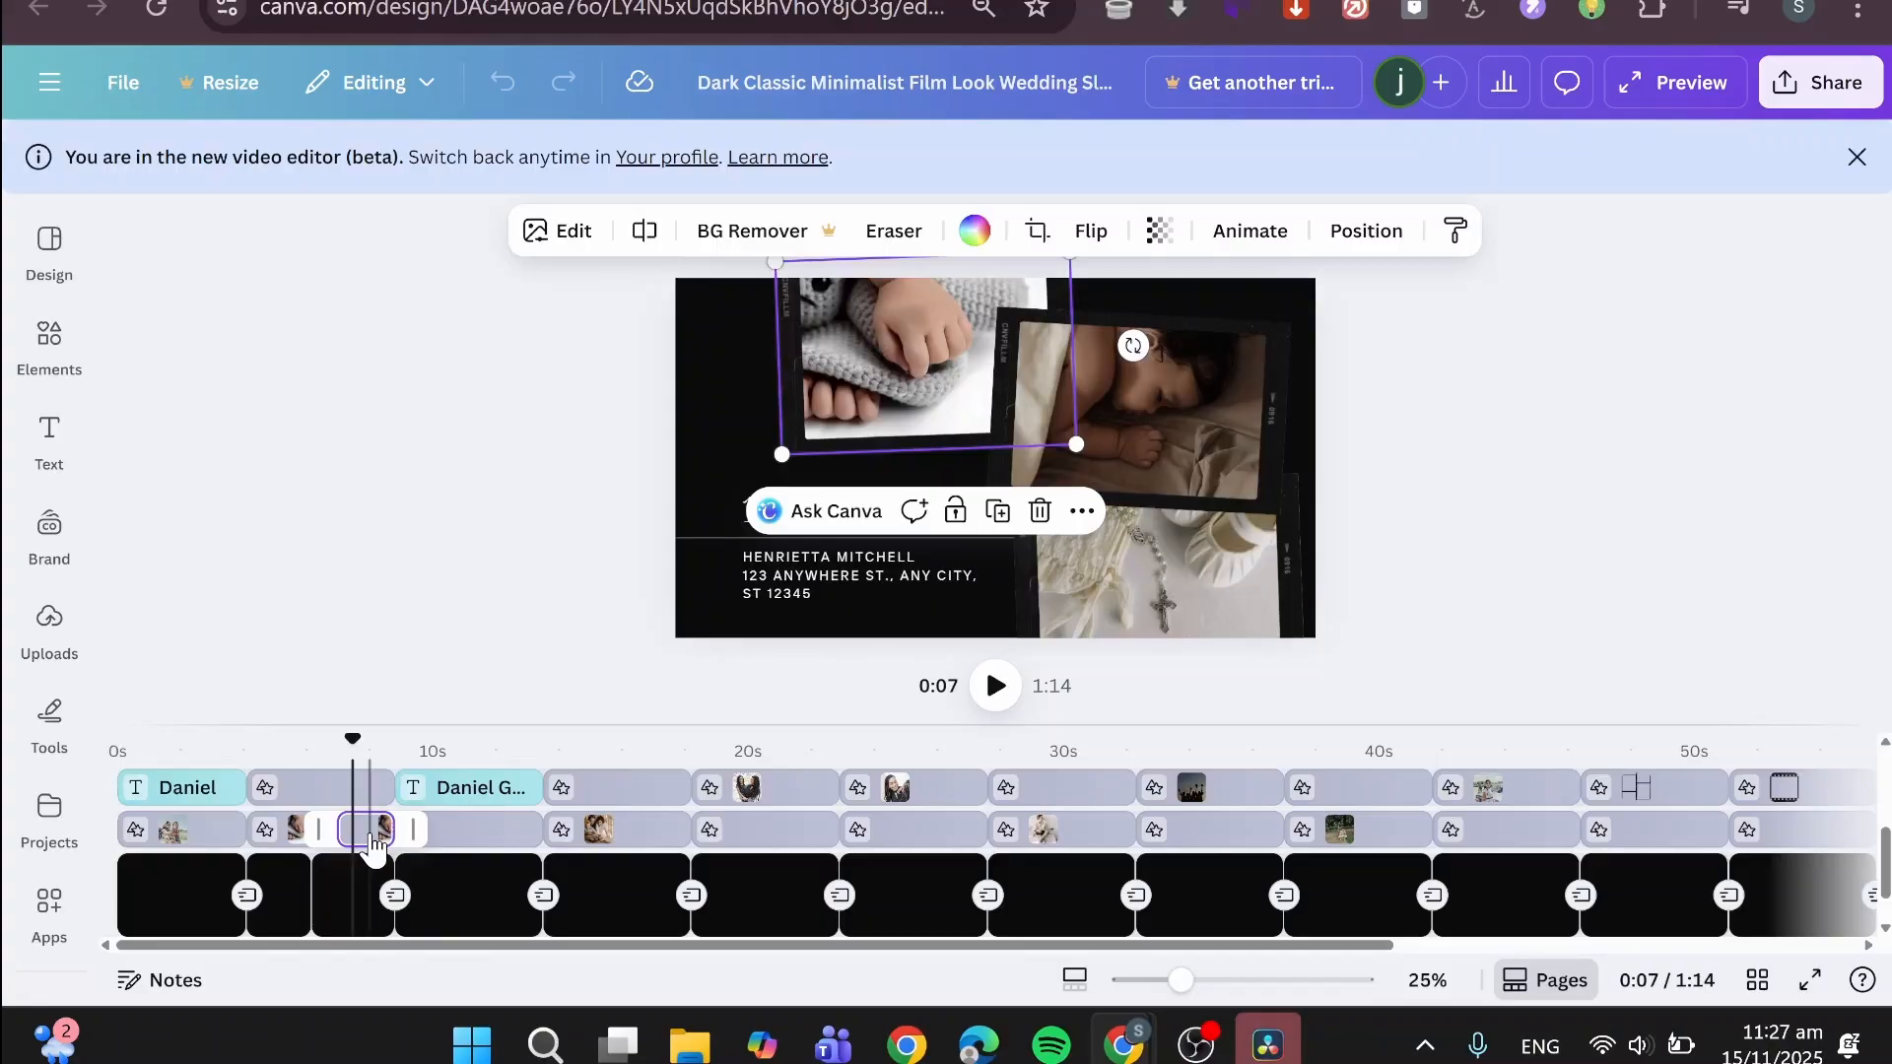
pyautogui.click(892, 234)
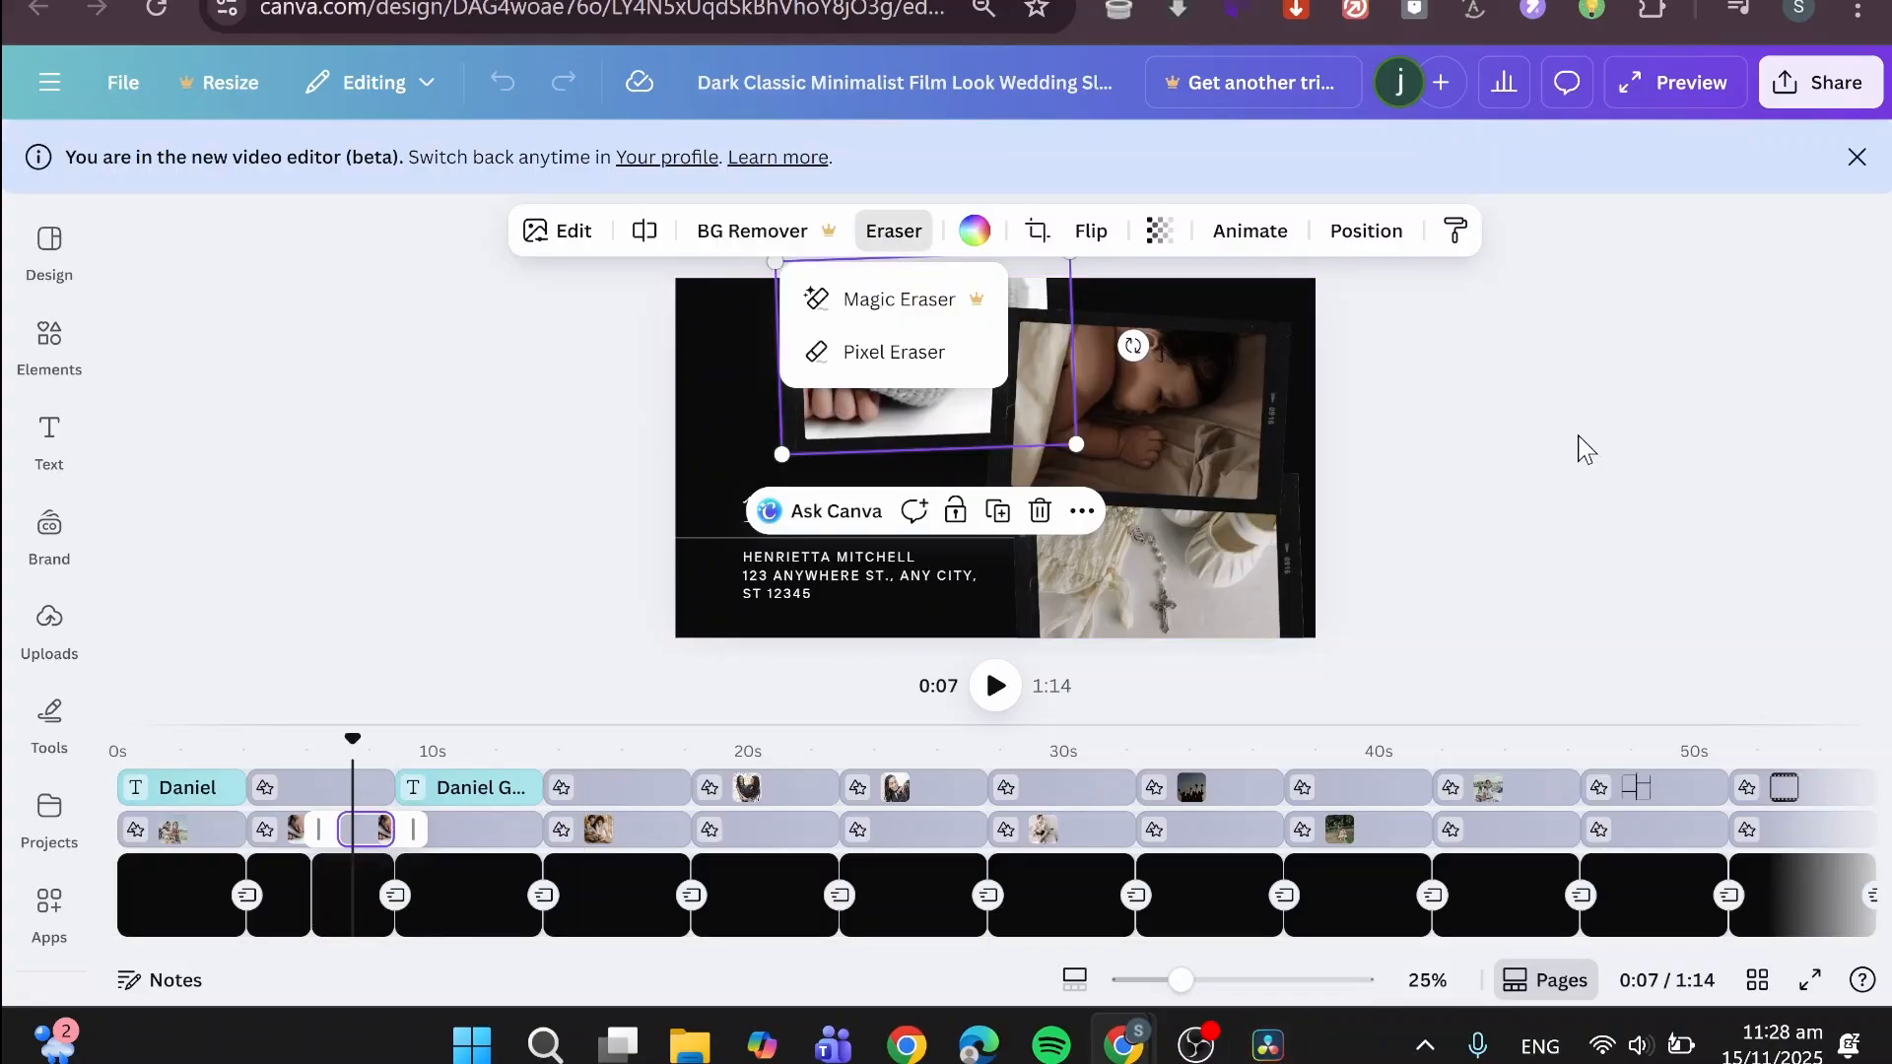
pyautogui.press('Escape')
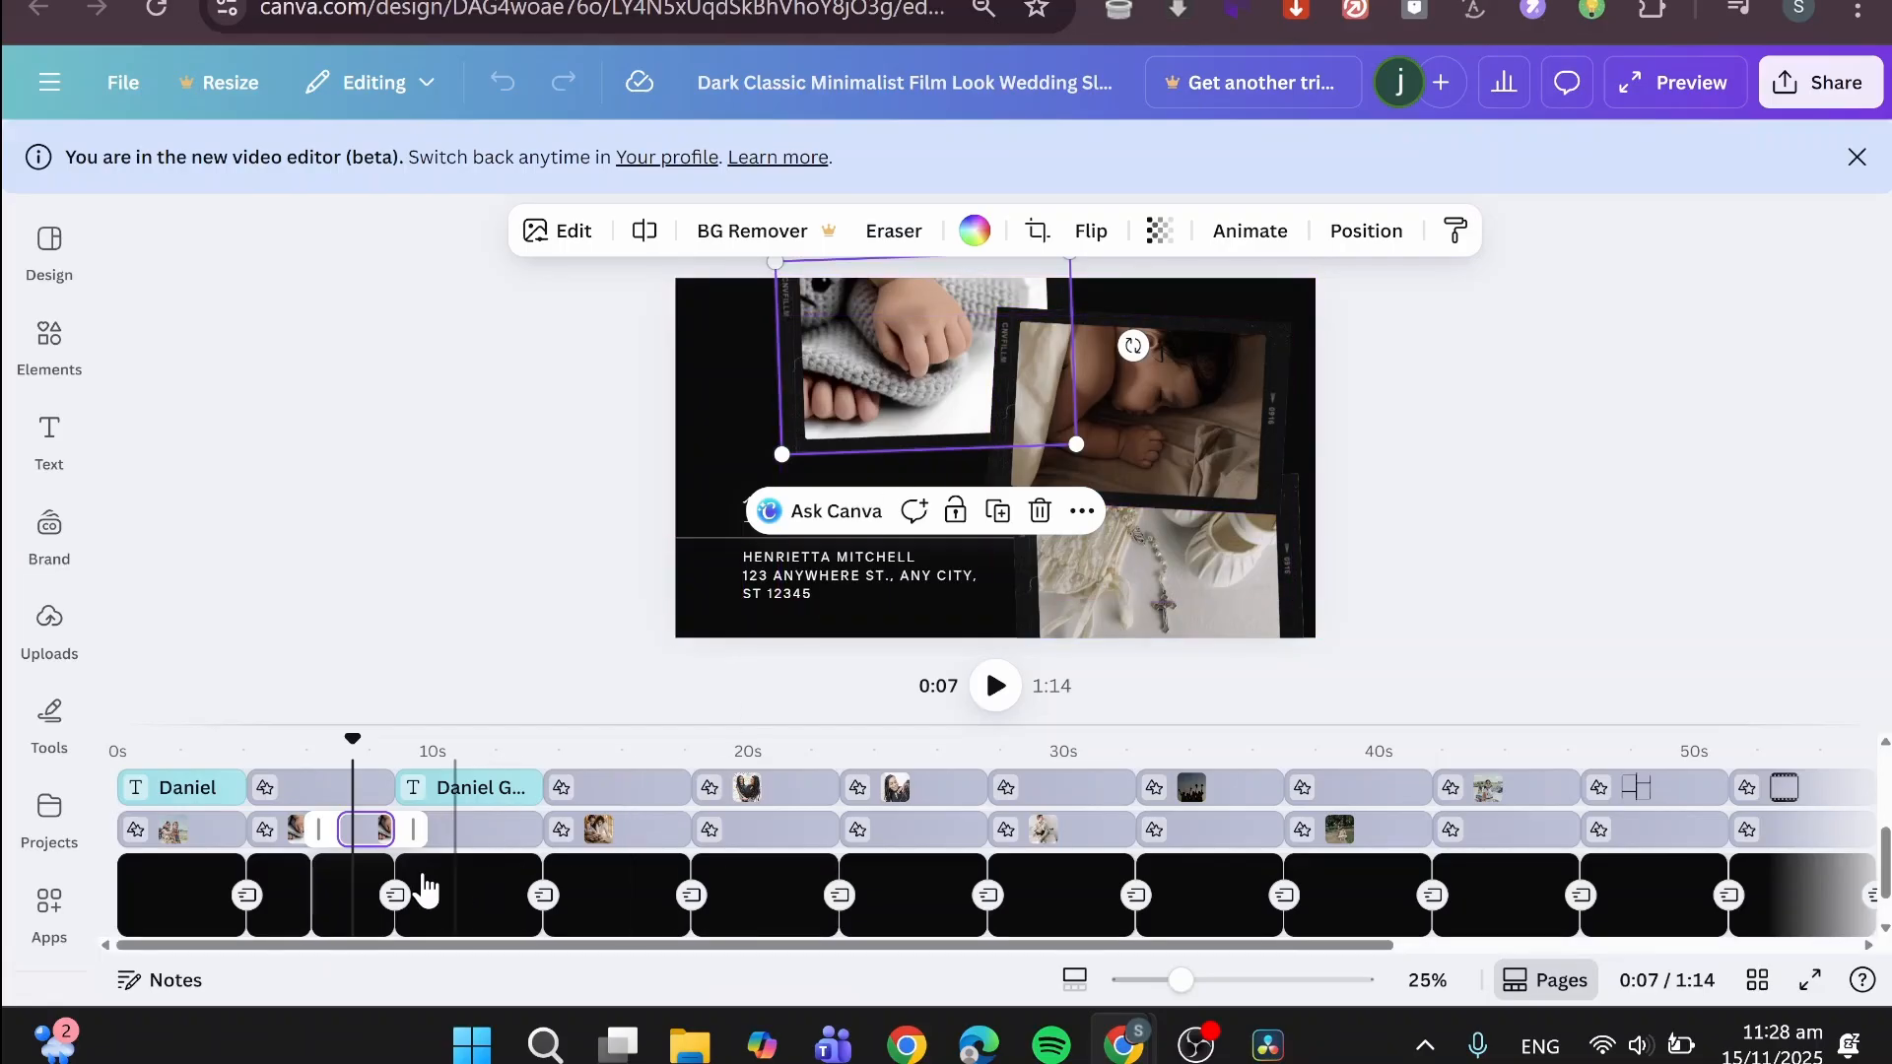
pyautogui.press('Delete')
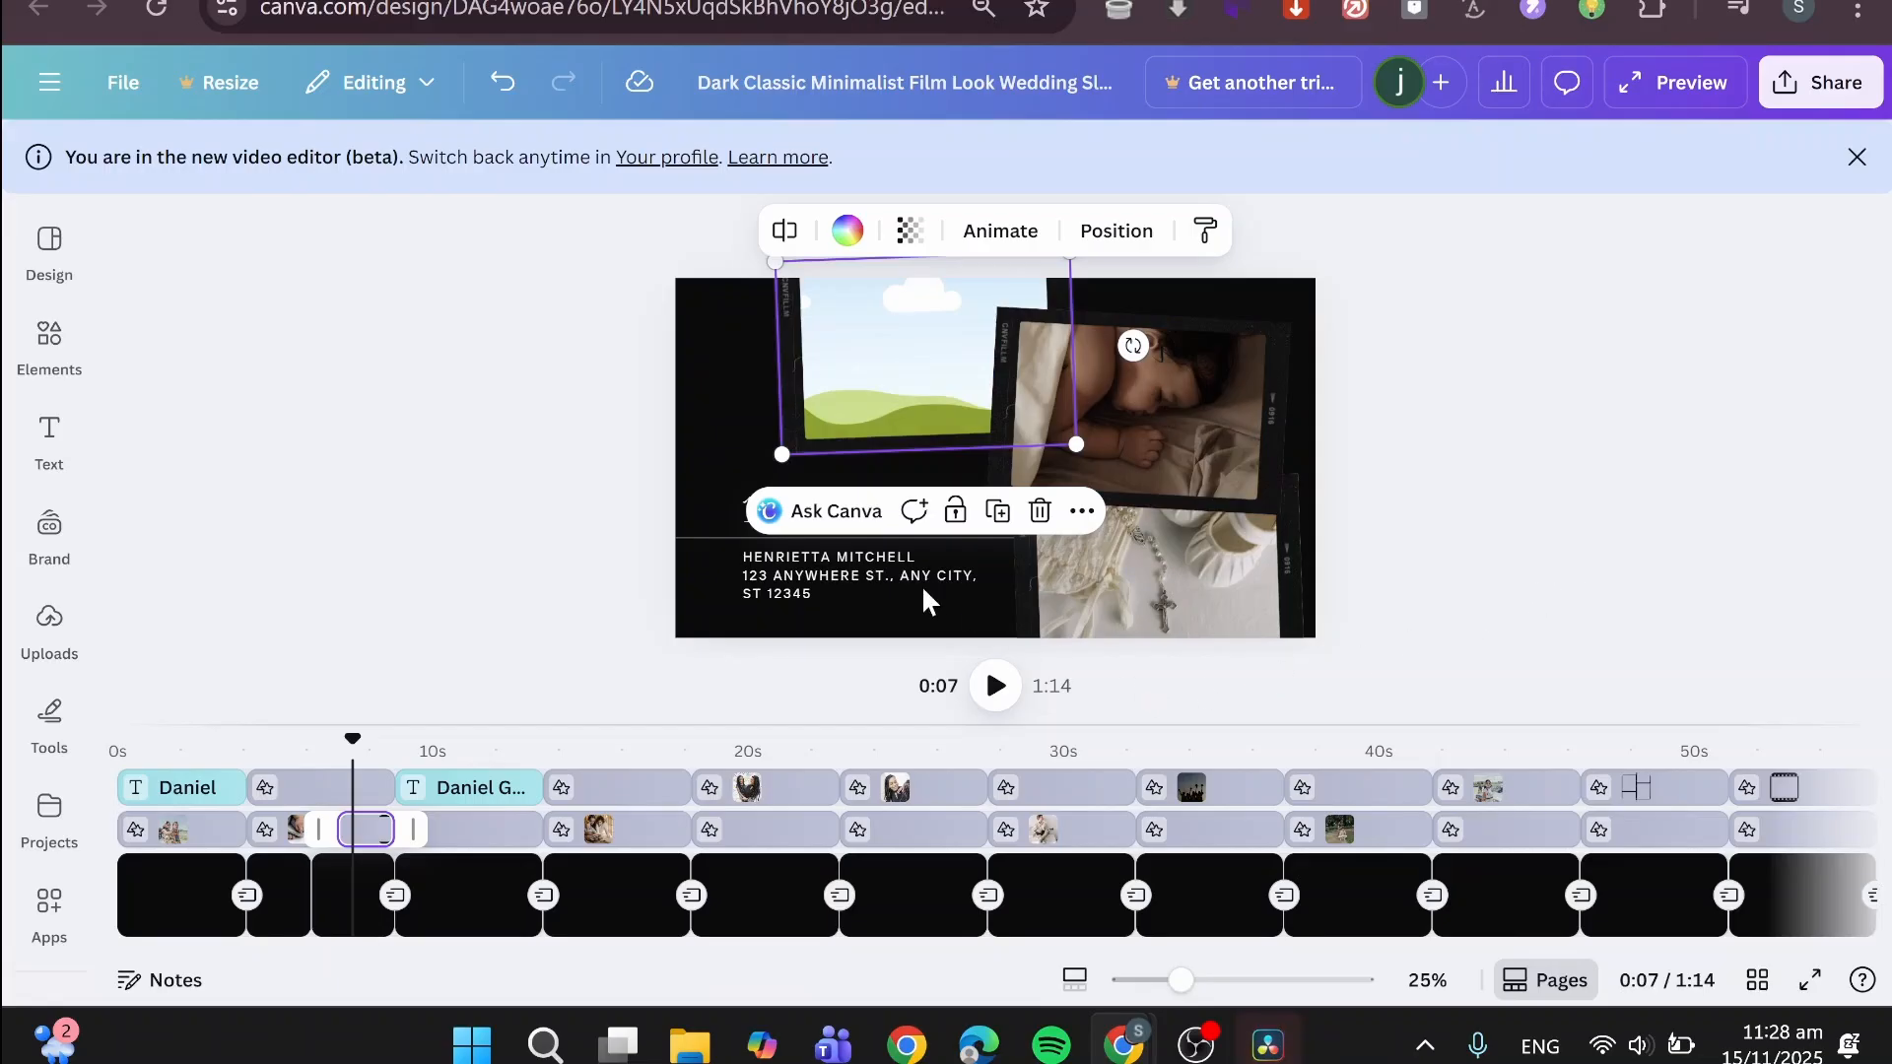
# - Look through the design templates and element categories, and open the stock videos category
pyautogui.click(49, 246)
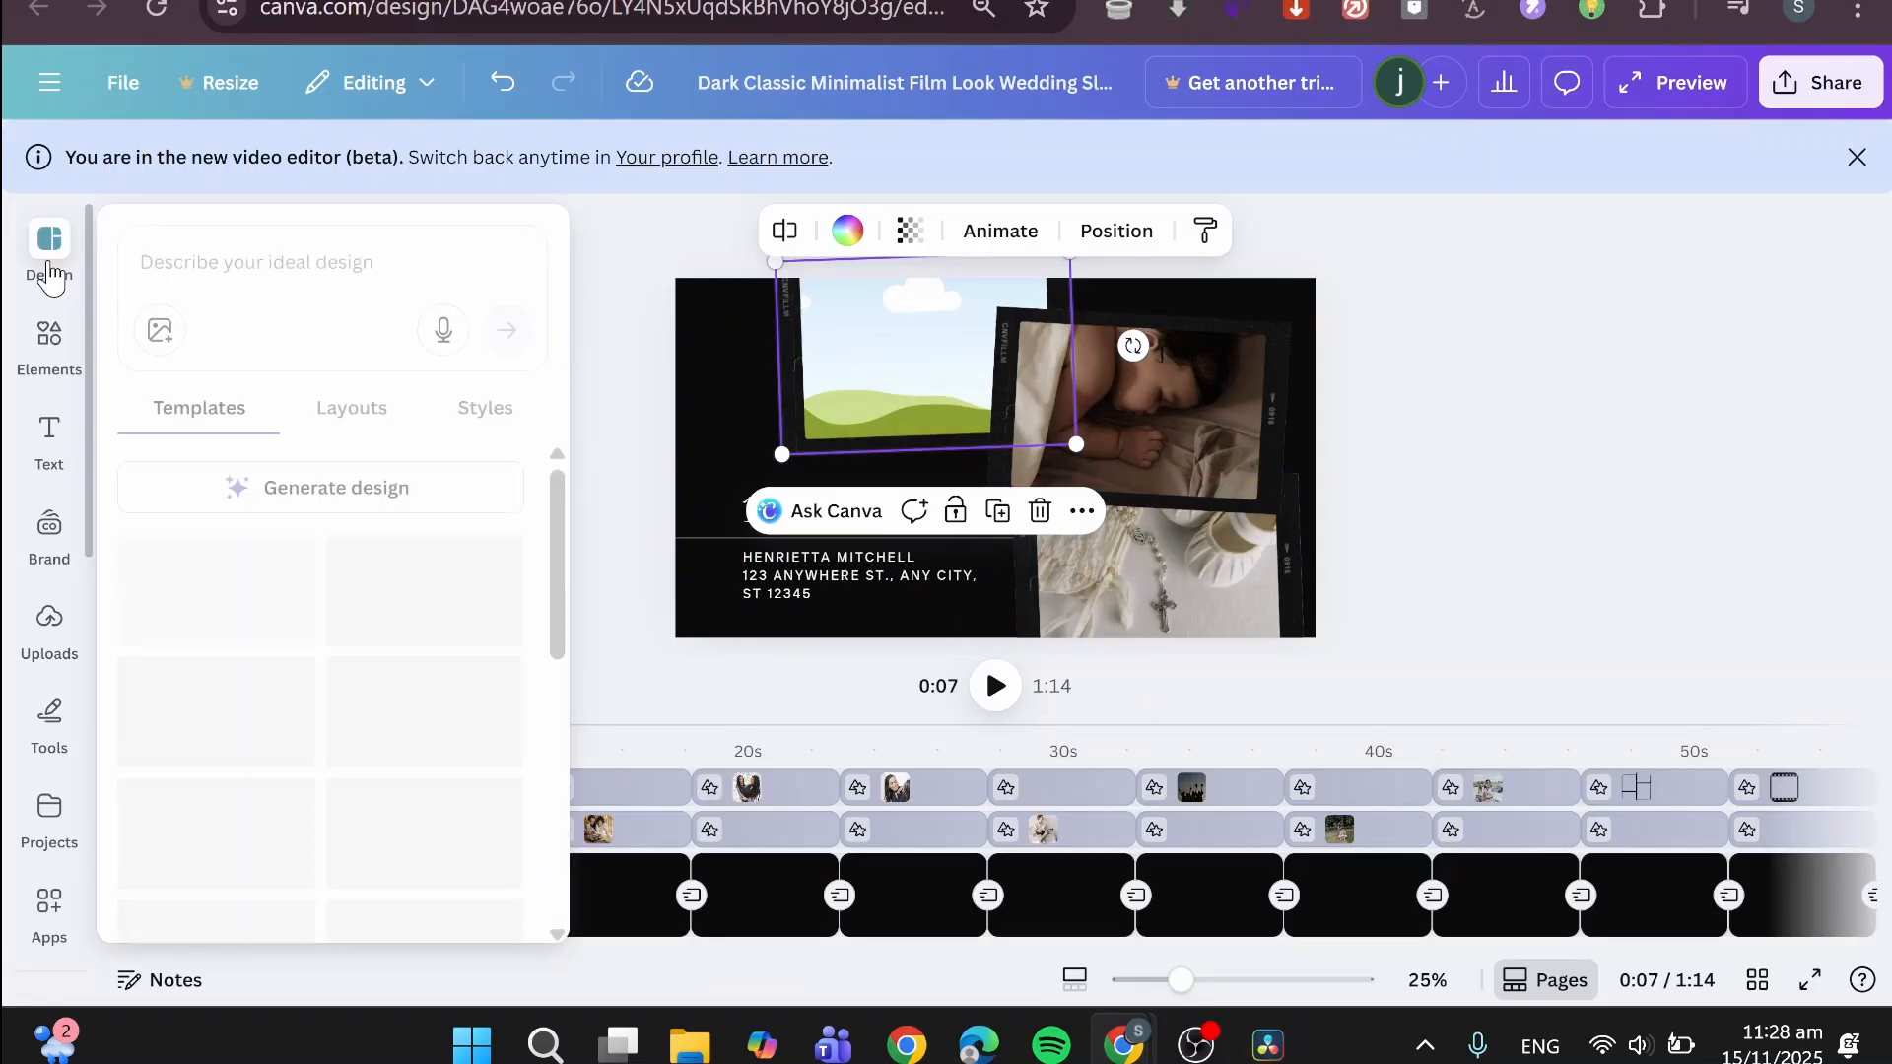
pyautogui.click(50, 340)
pyautogui.click(49, 434)
pyautogui.click(49, 340)
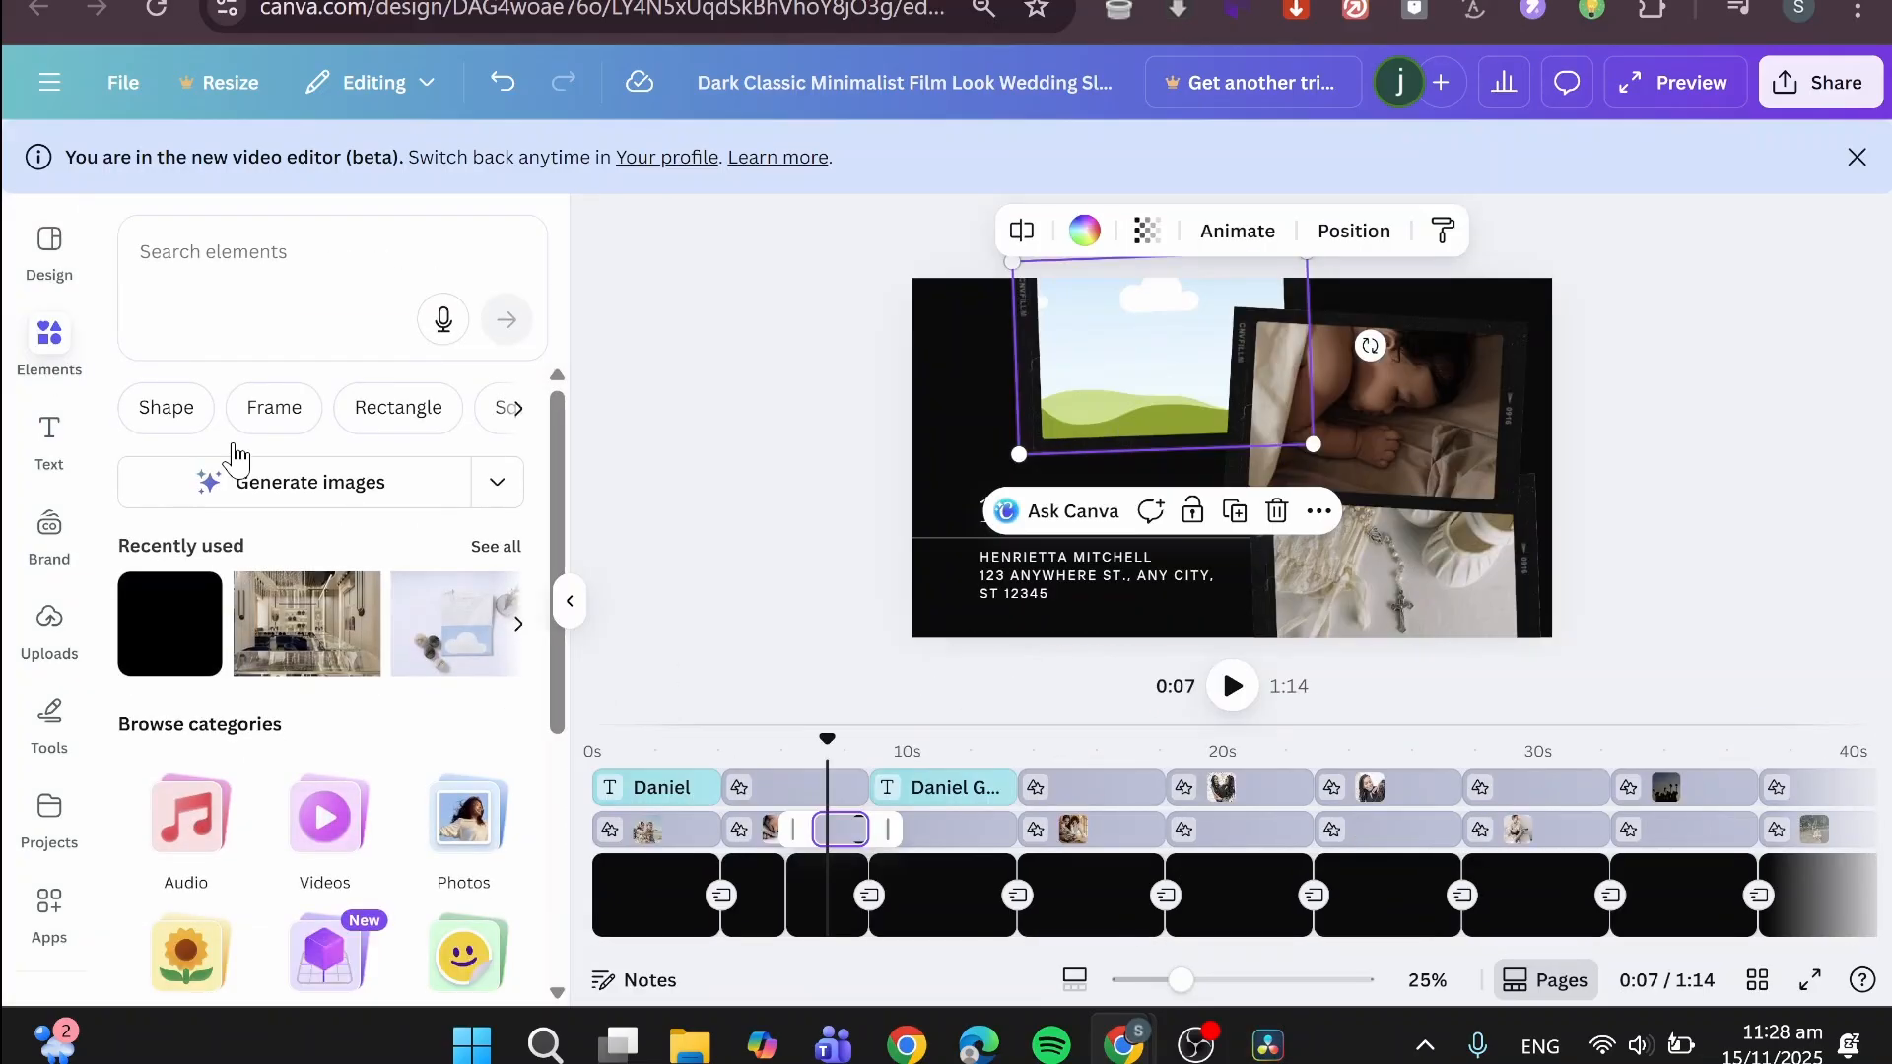
pyautogui.scroll(-3, 370, 697)
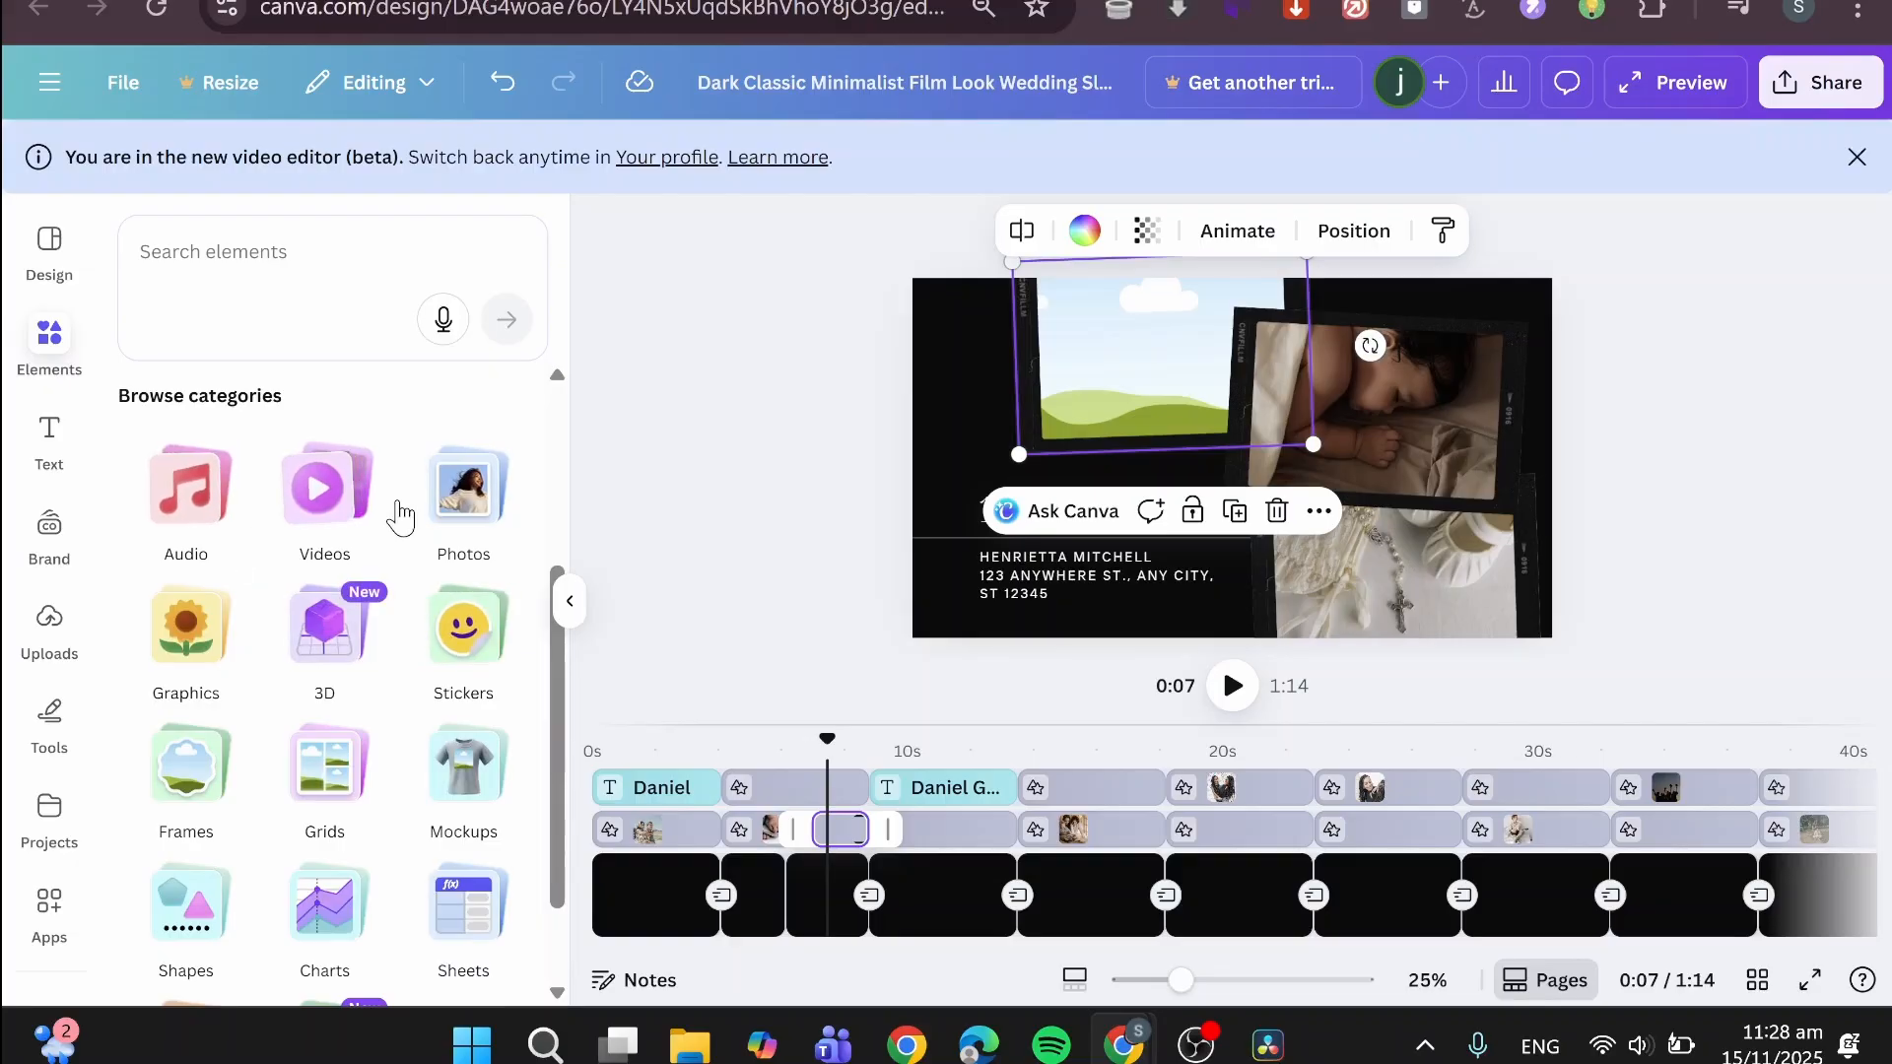
pyautogui.click(328, 510)
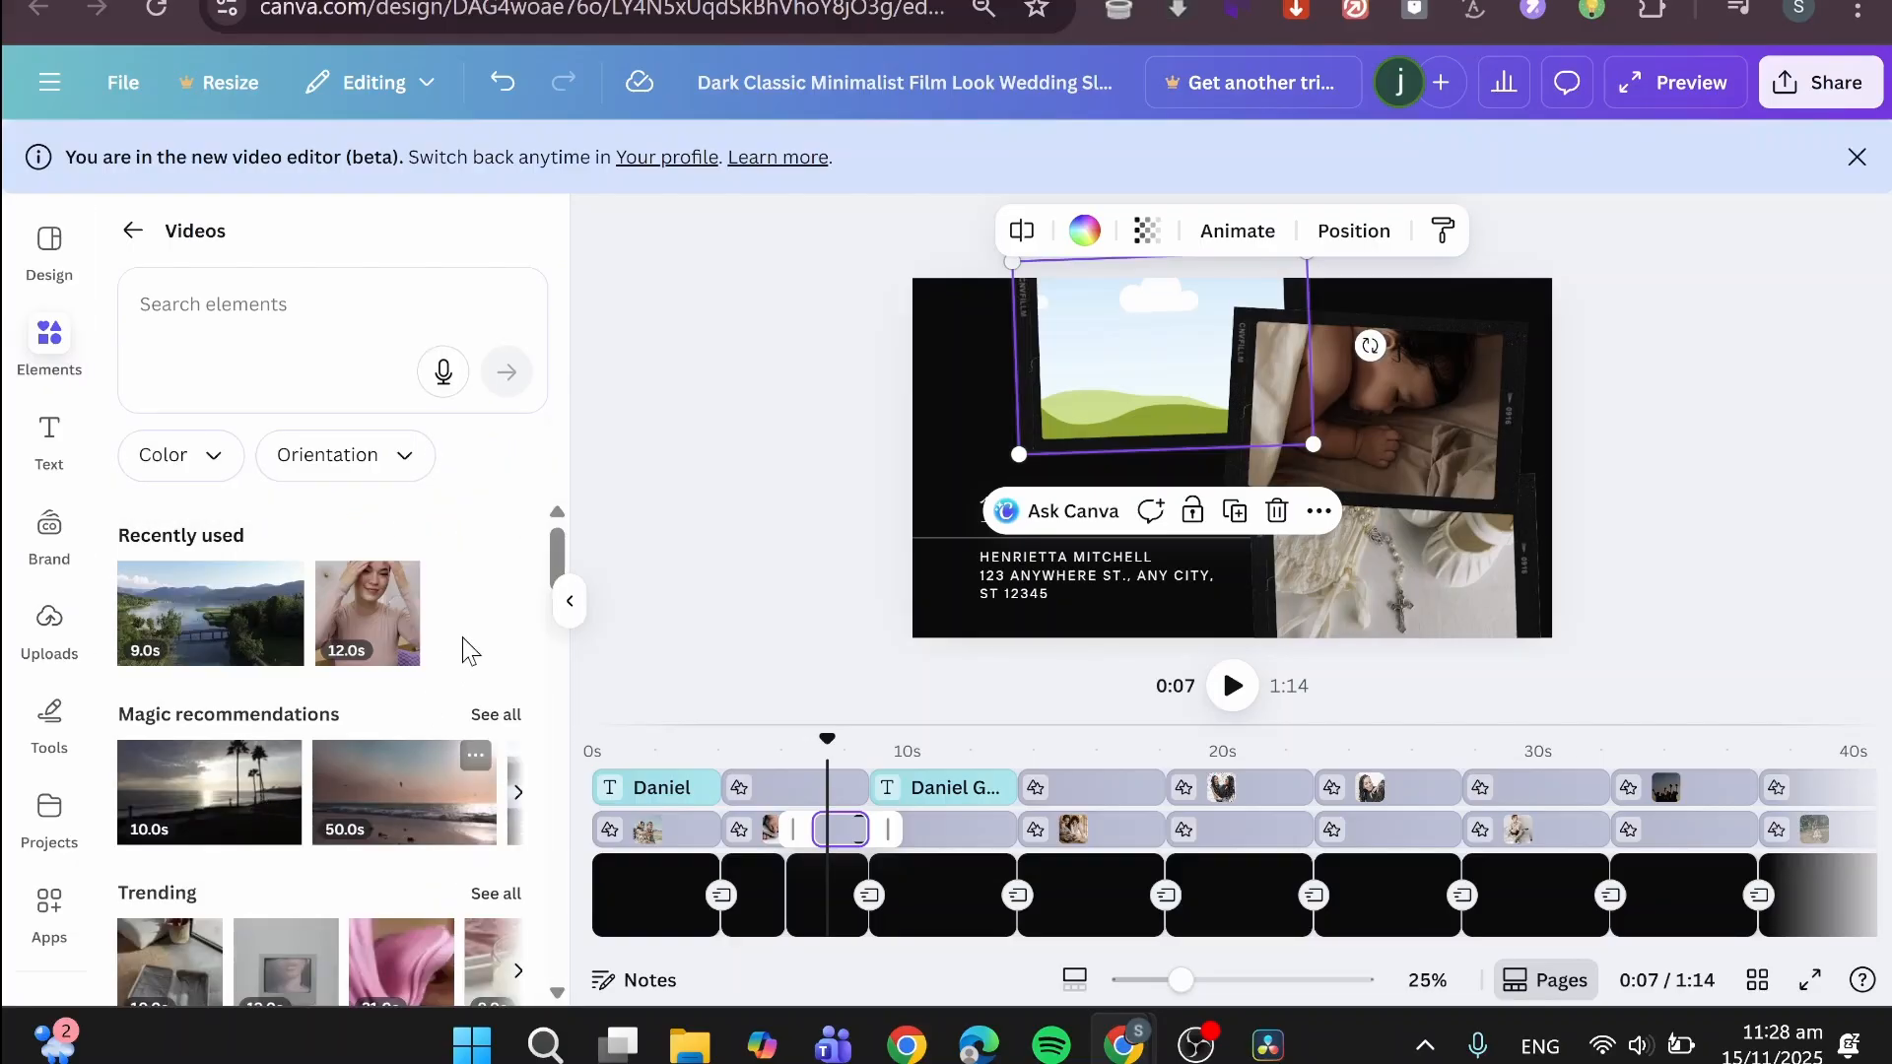
# - Check the uploaded images, return to the stock videos, and look over the timeline's upper and lower tracks
pyautogui.click(66, 631)
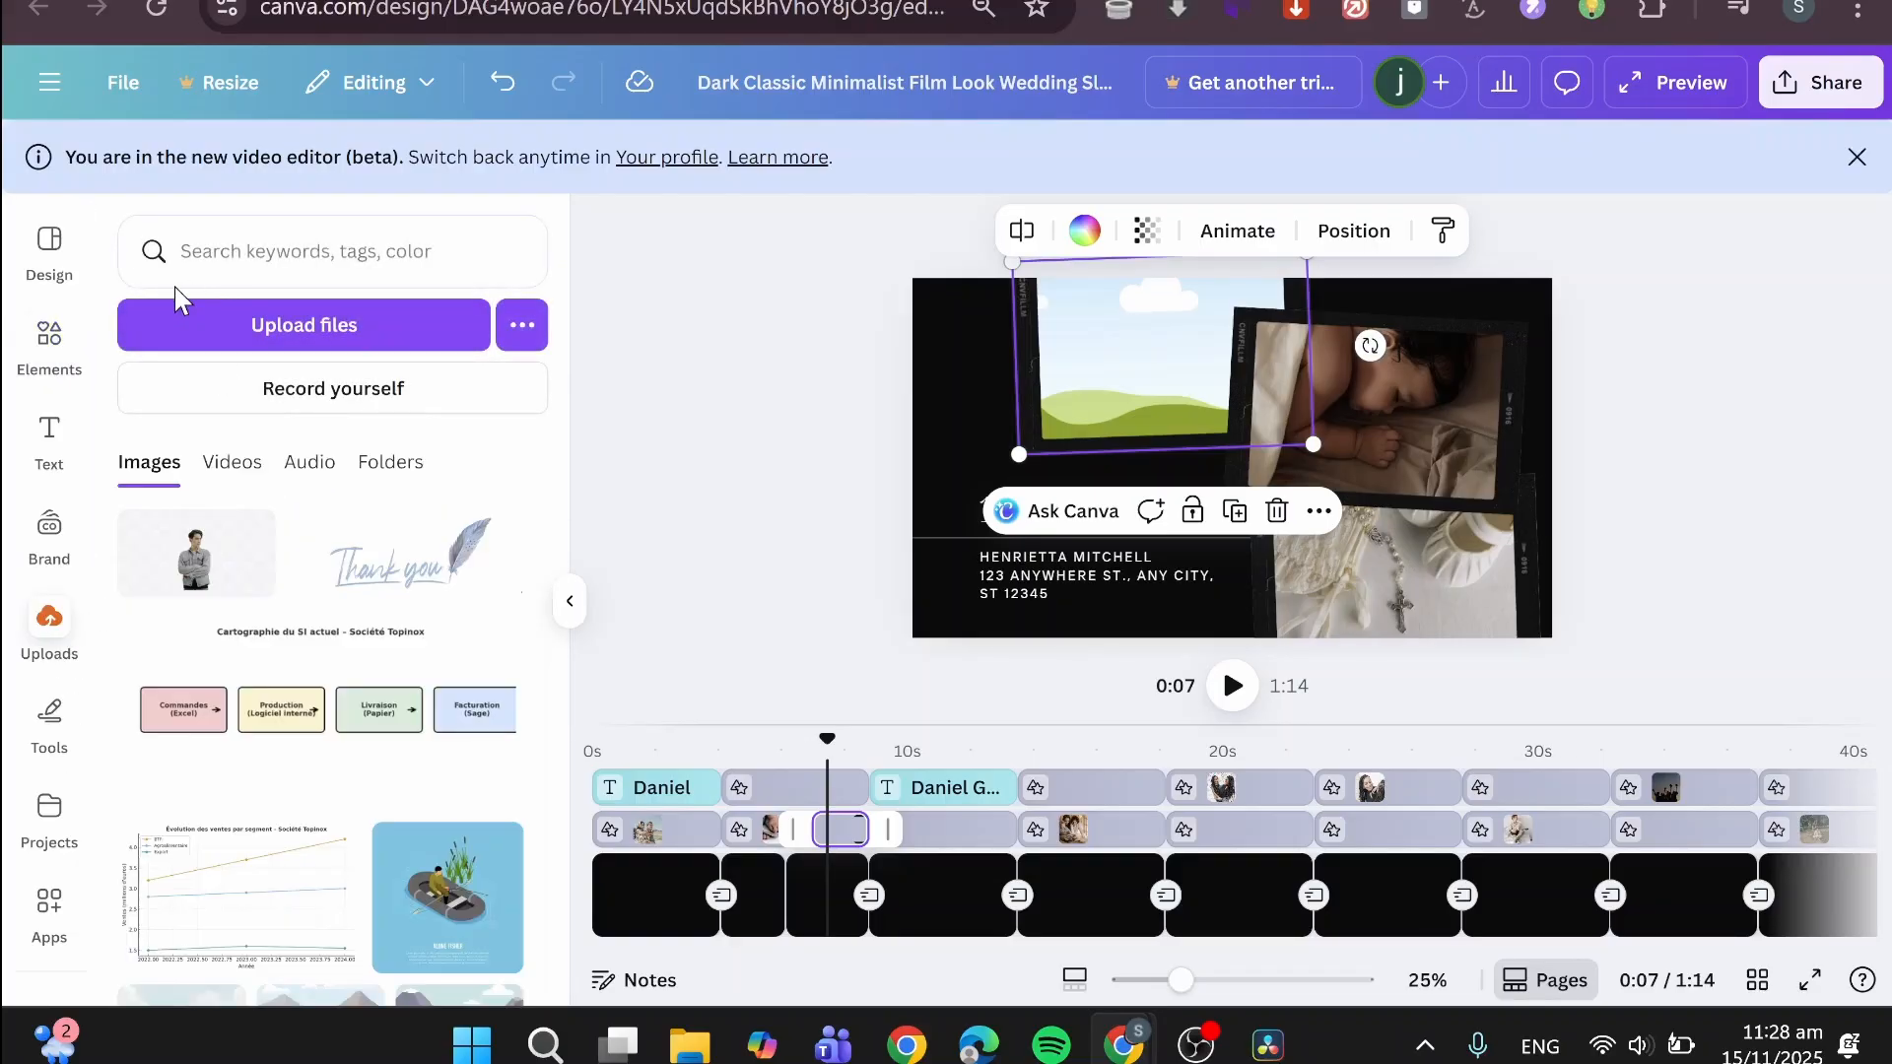
pyautogui.click(65, 369)
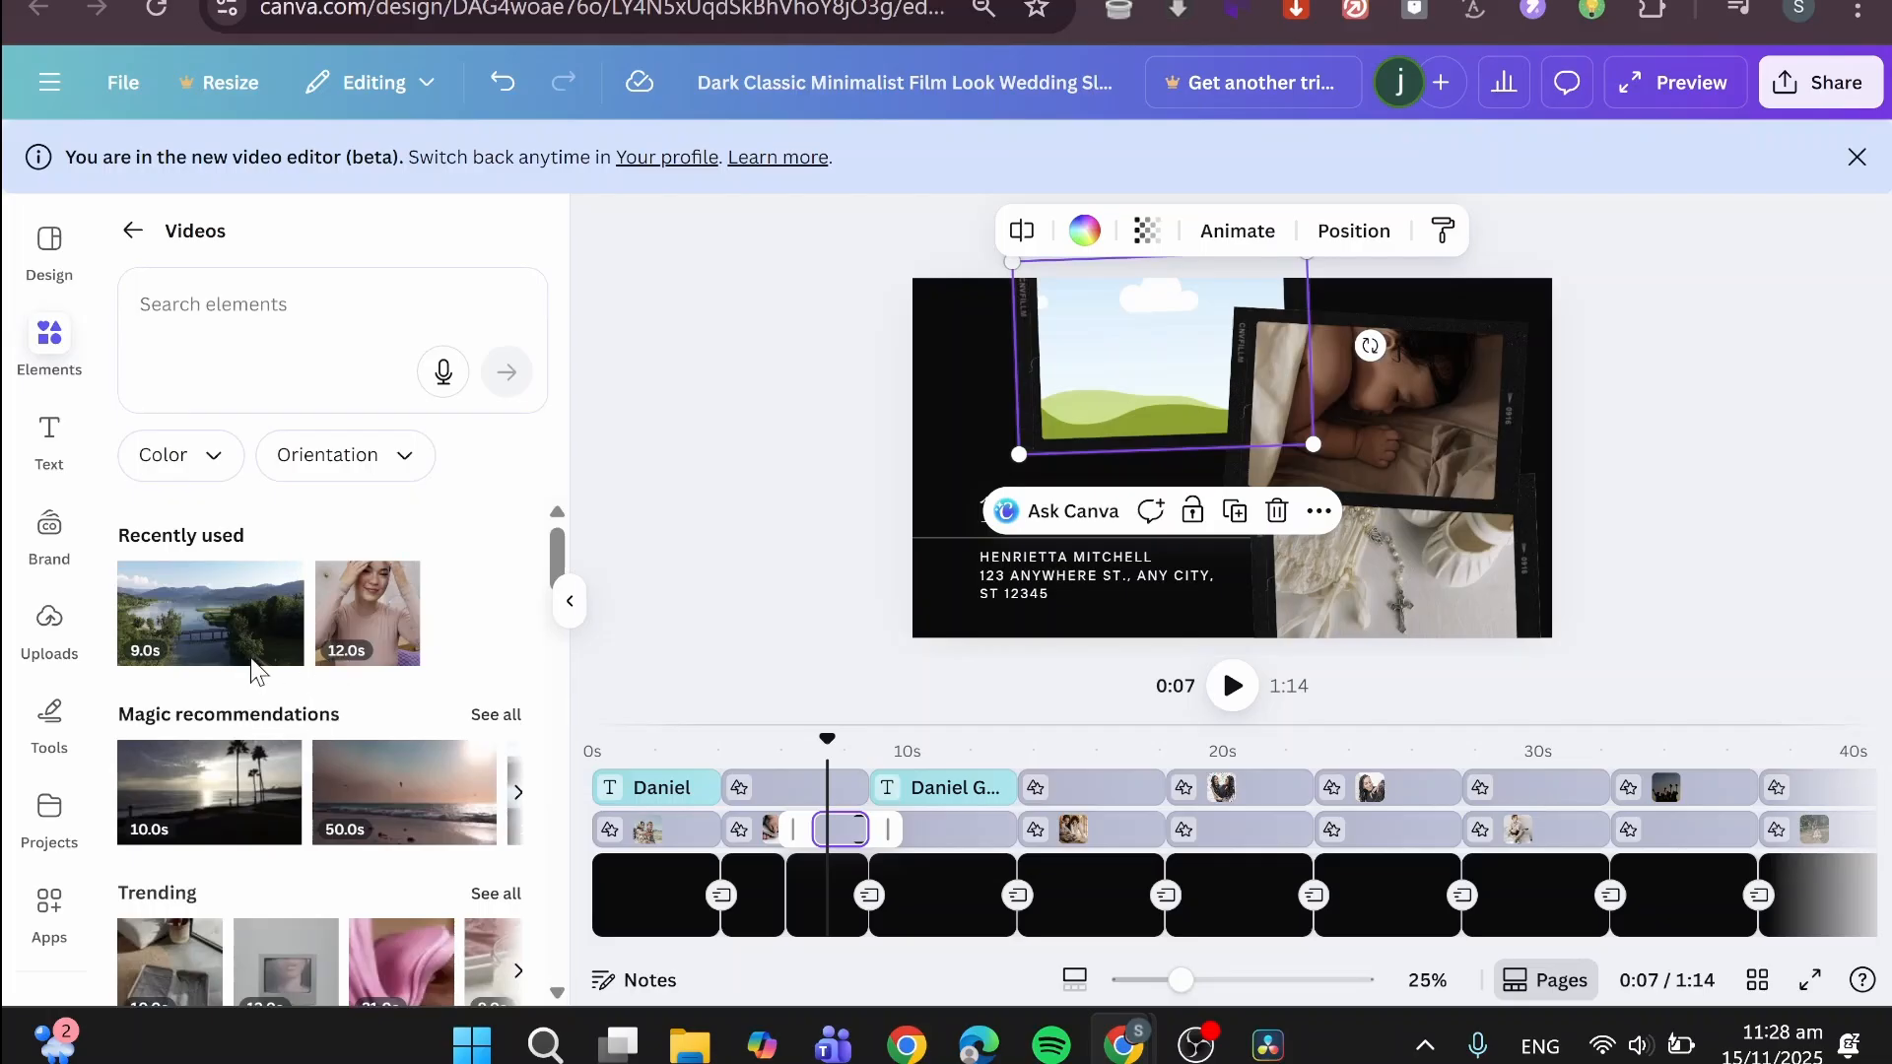
pyautogui.moveTo(258, 673); pyautogui.dragTo(293, 608)
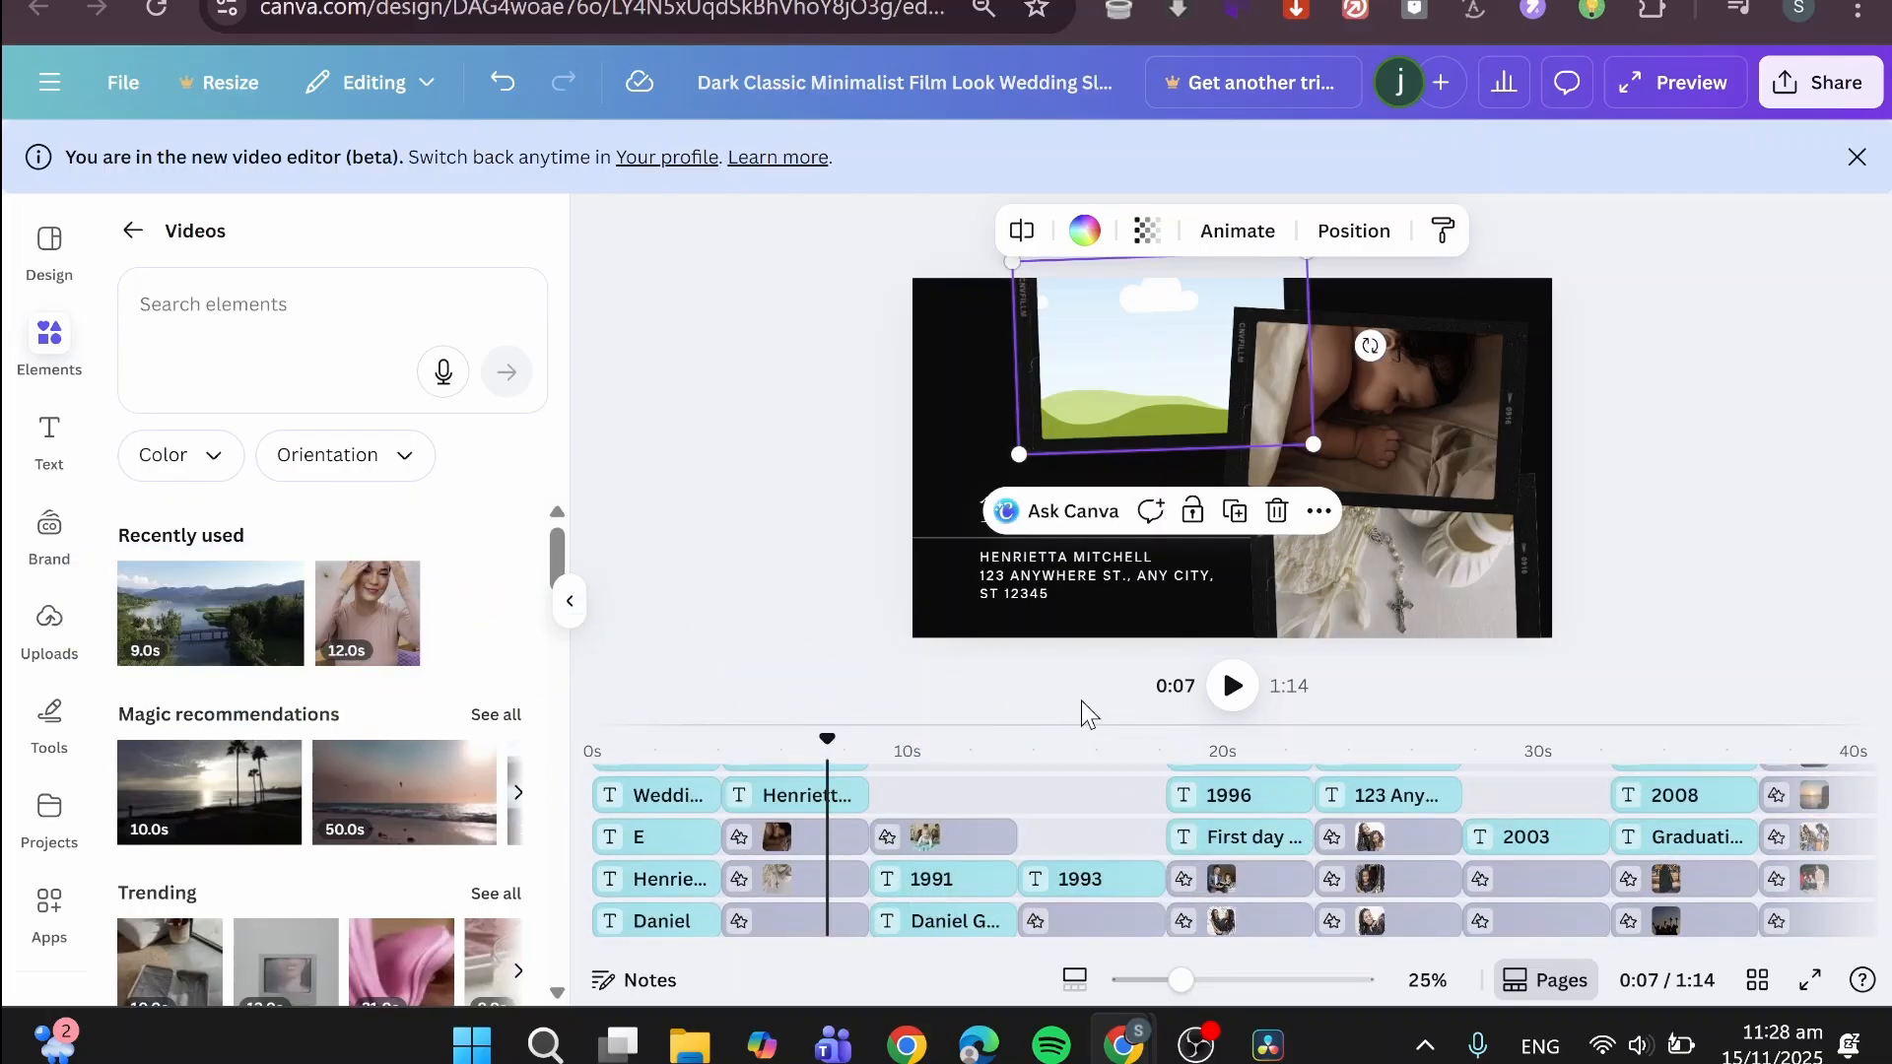
pyautogui.scroll(-3, 1139, 792)
pyautogui.scroll(4, 1151, 774)
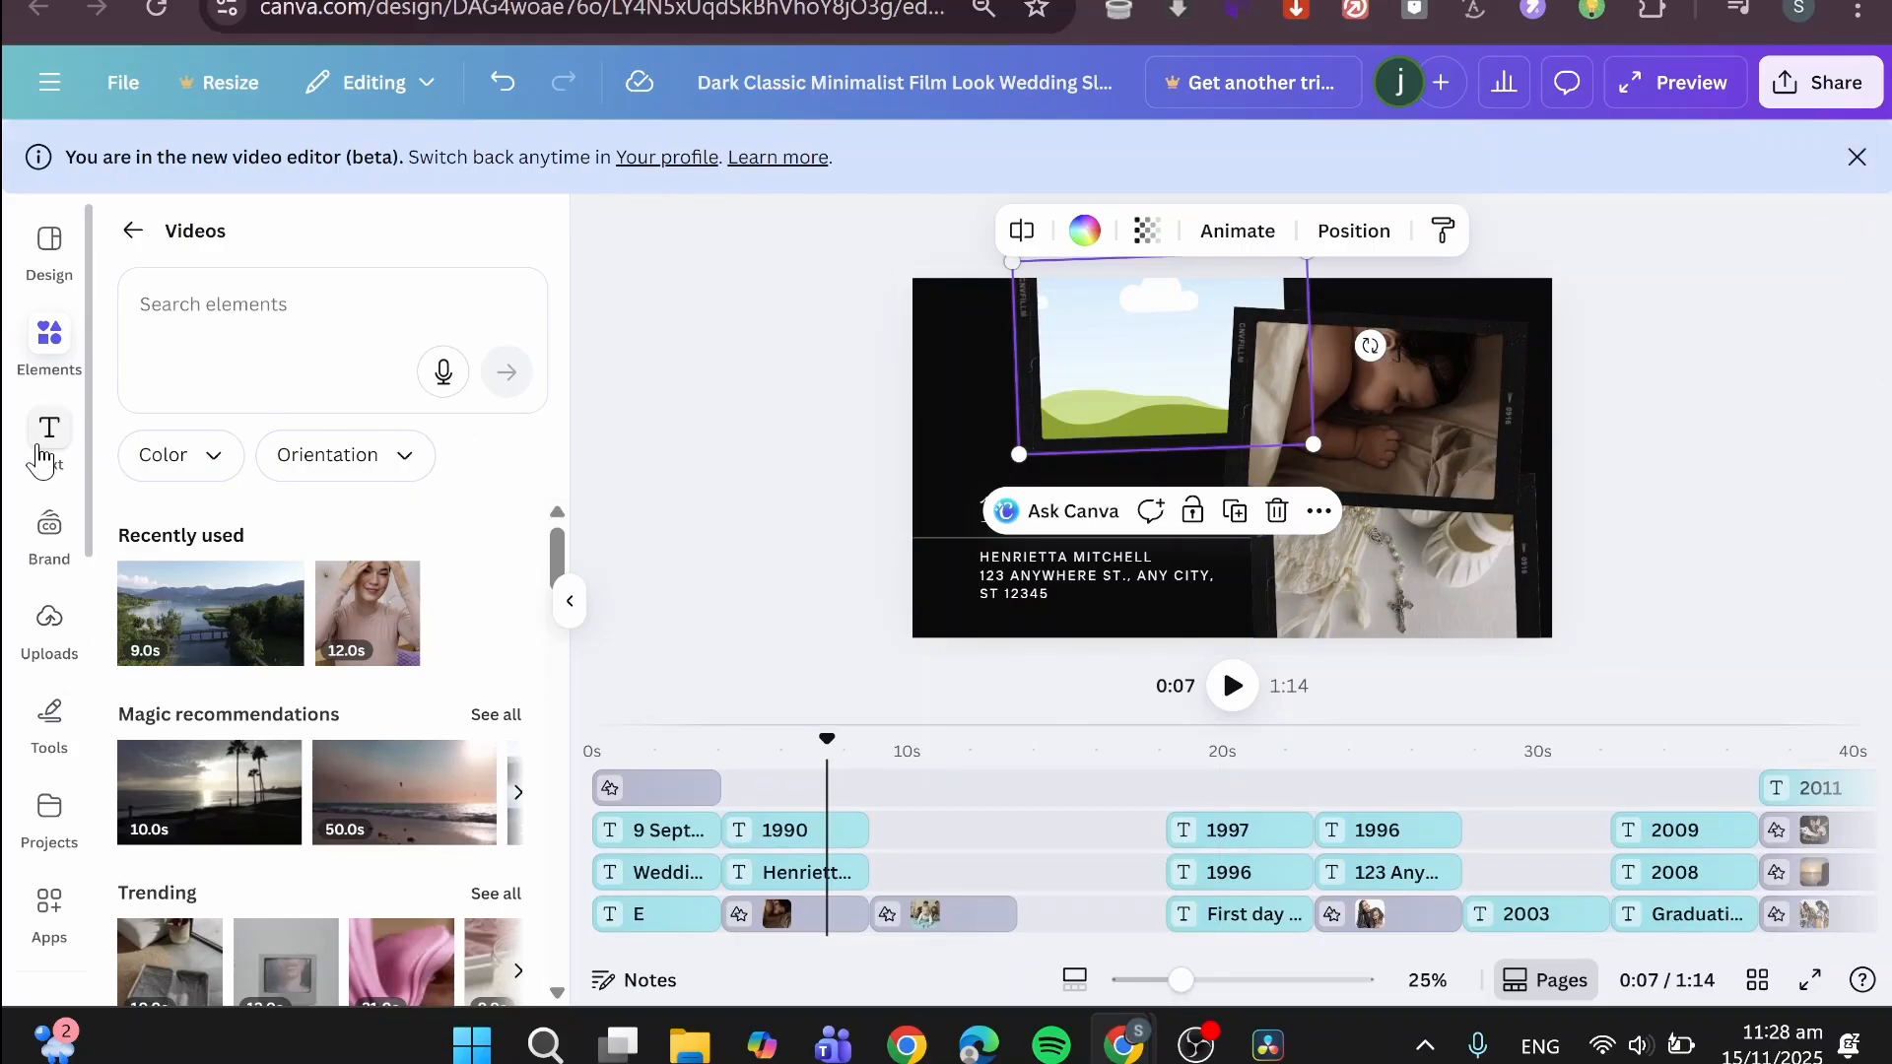
# - Review the download settings for the slideshow, including file type and quality, and close them without downloading
pyautogui.click(1822, 82)
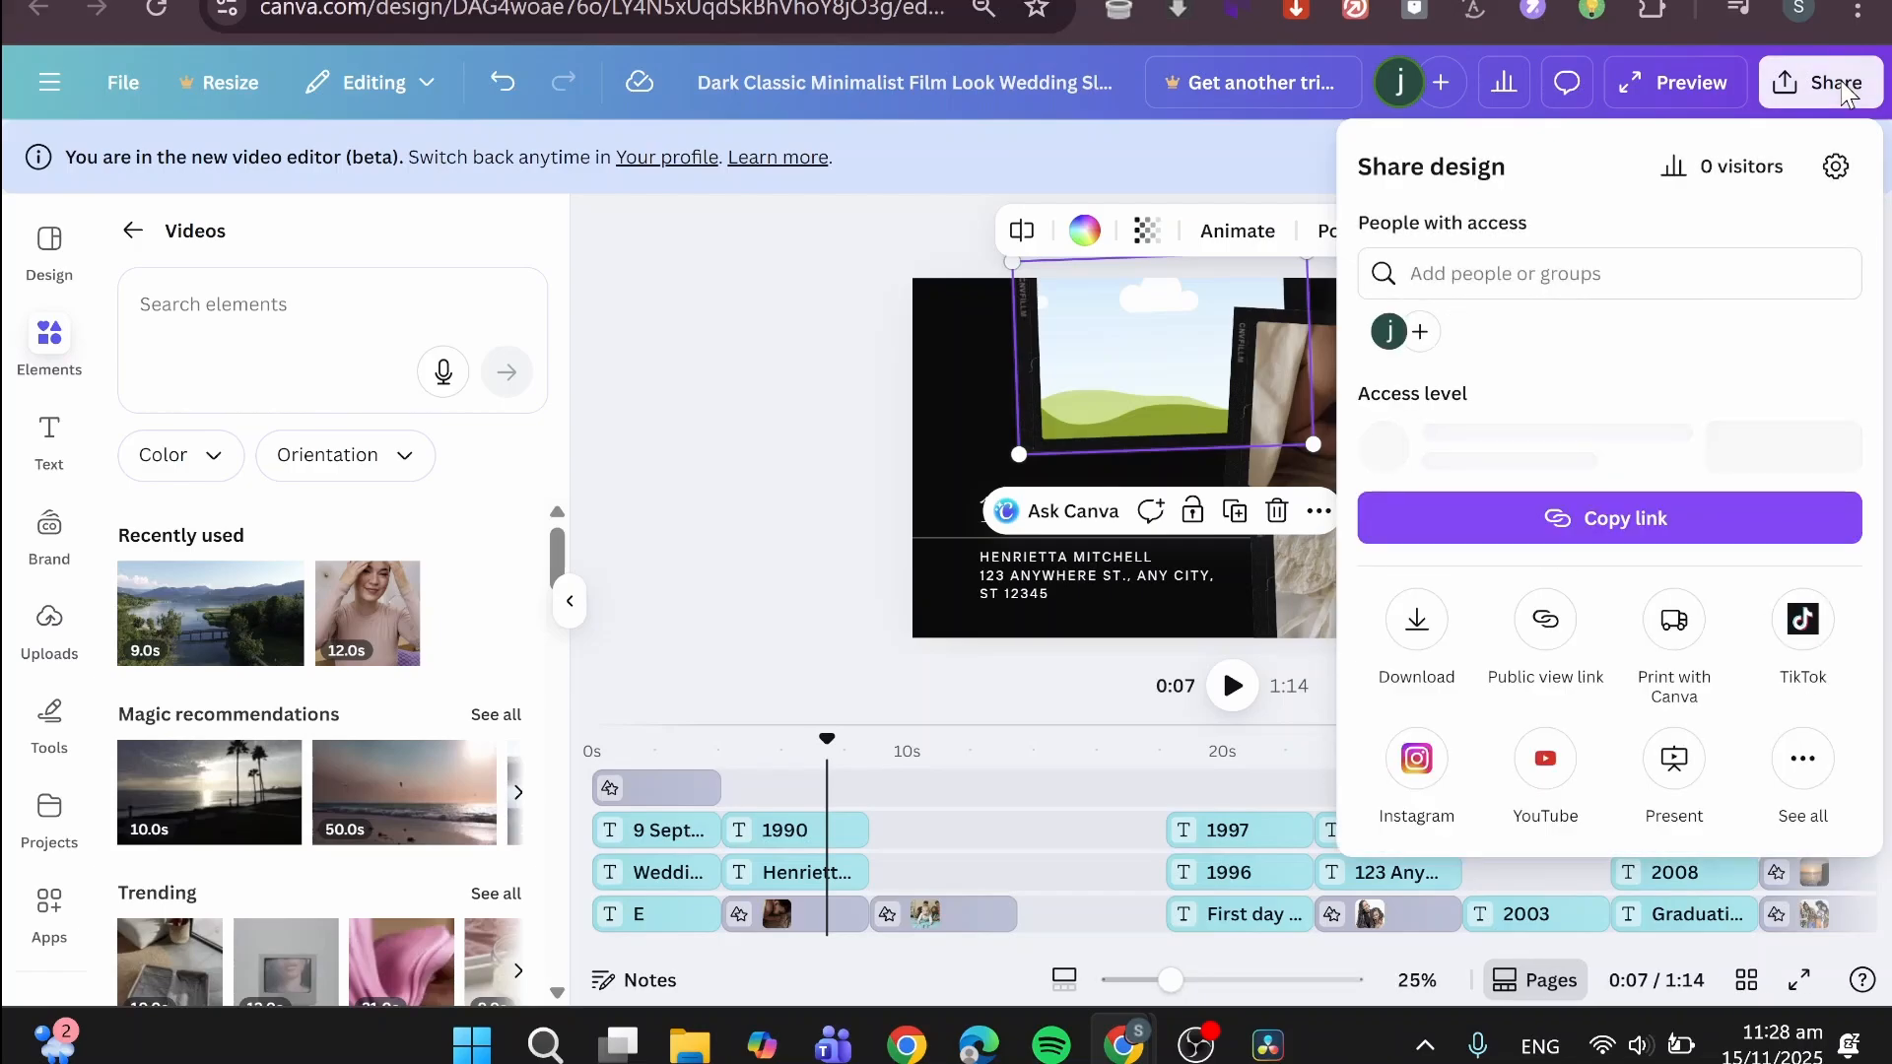
pyautogui.click(1417, 627)
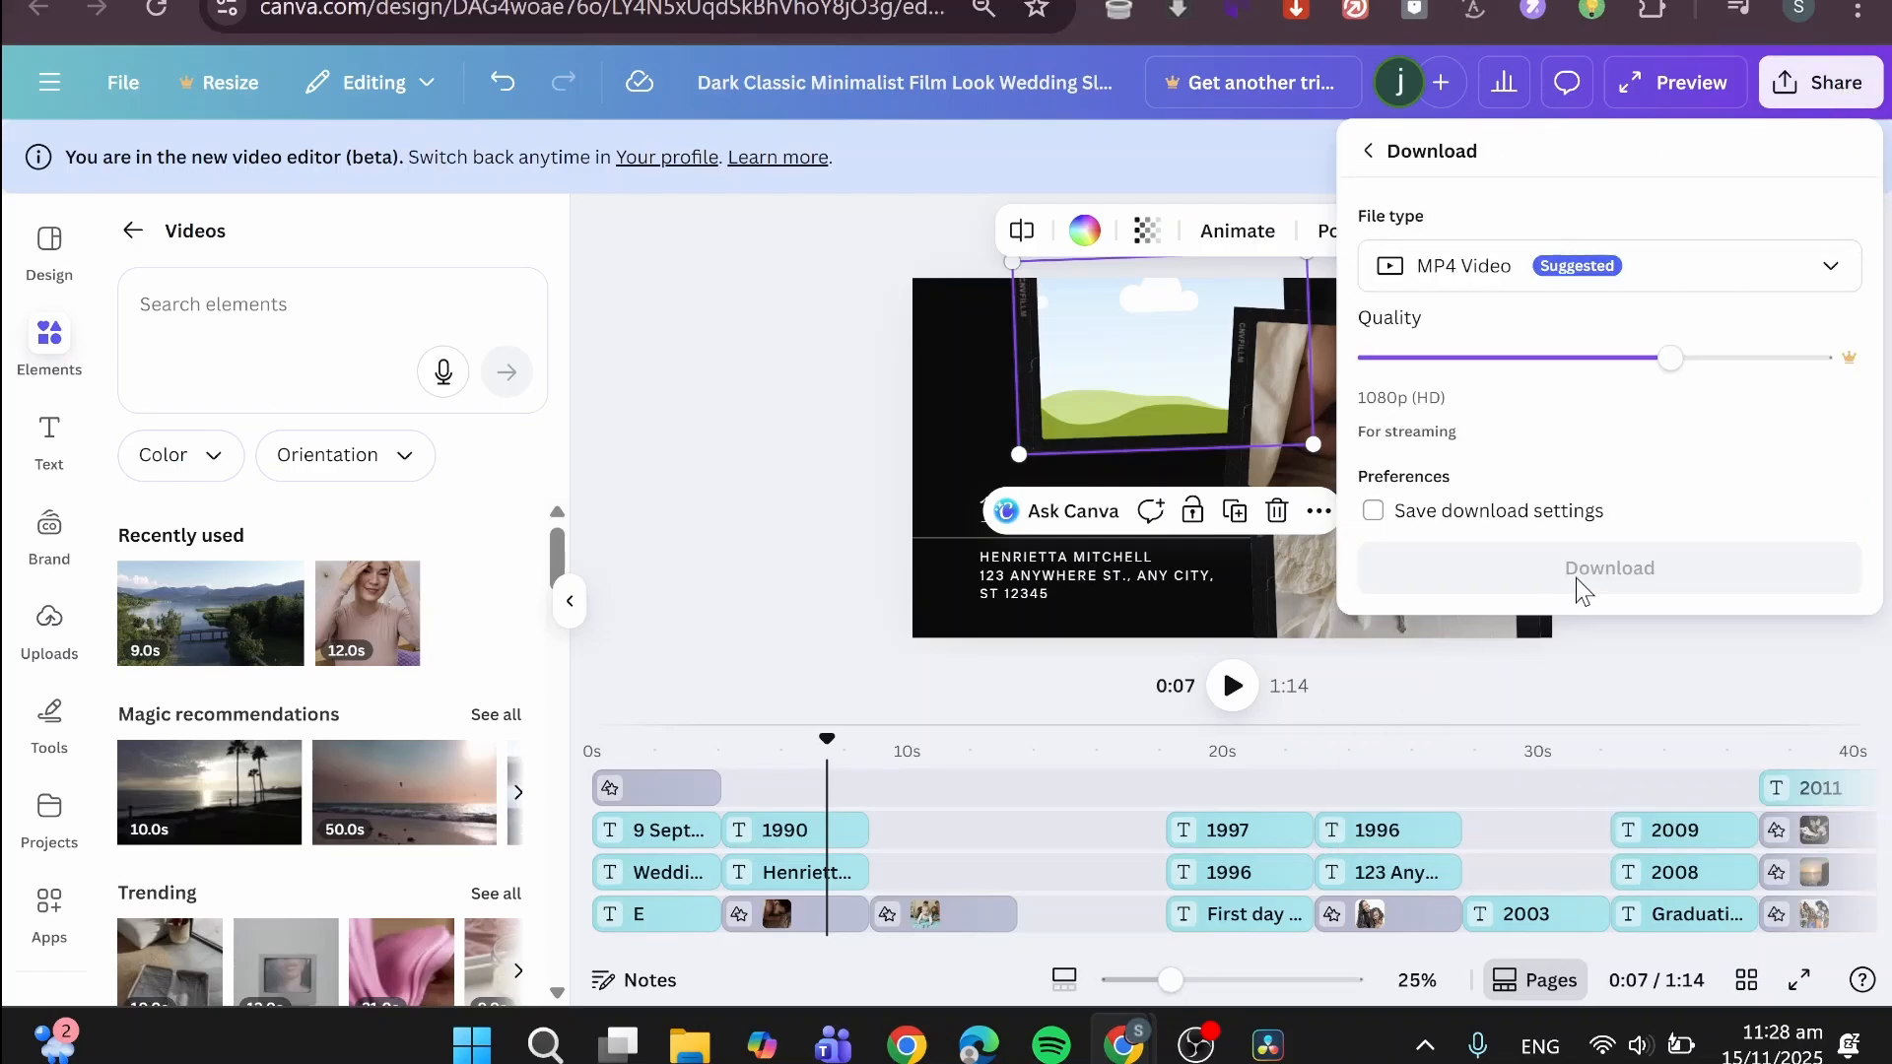
pyautogui.click(756, 406)
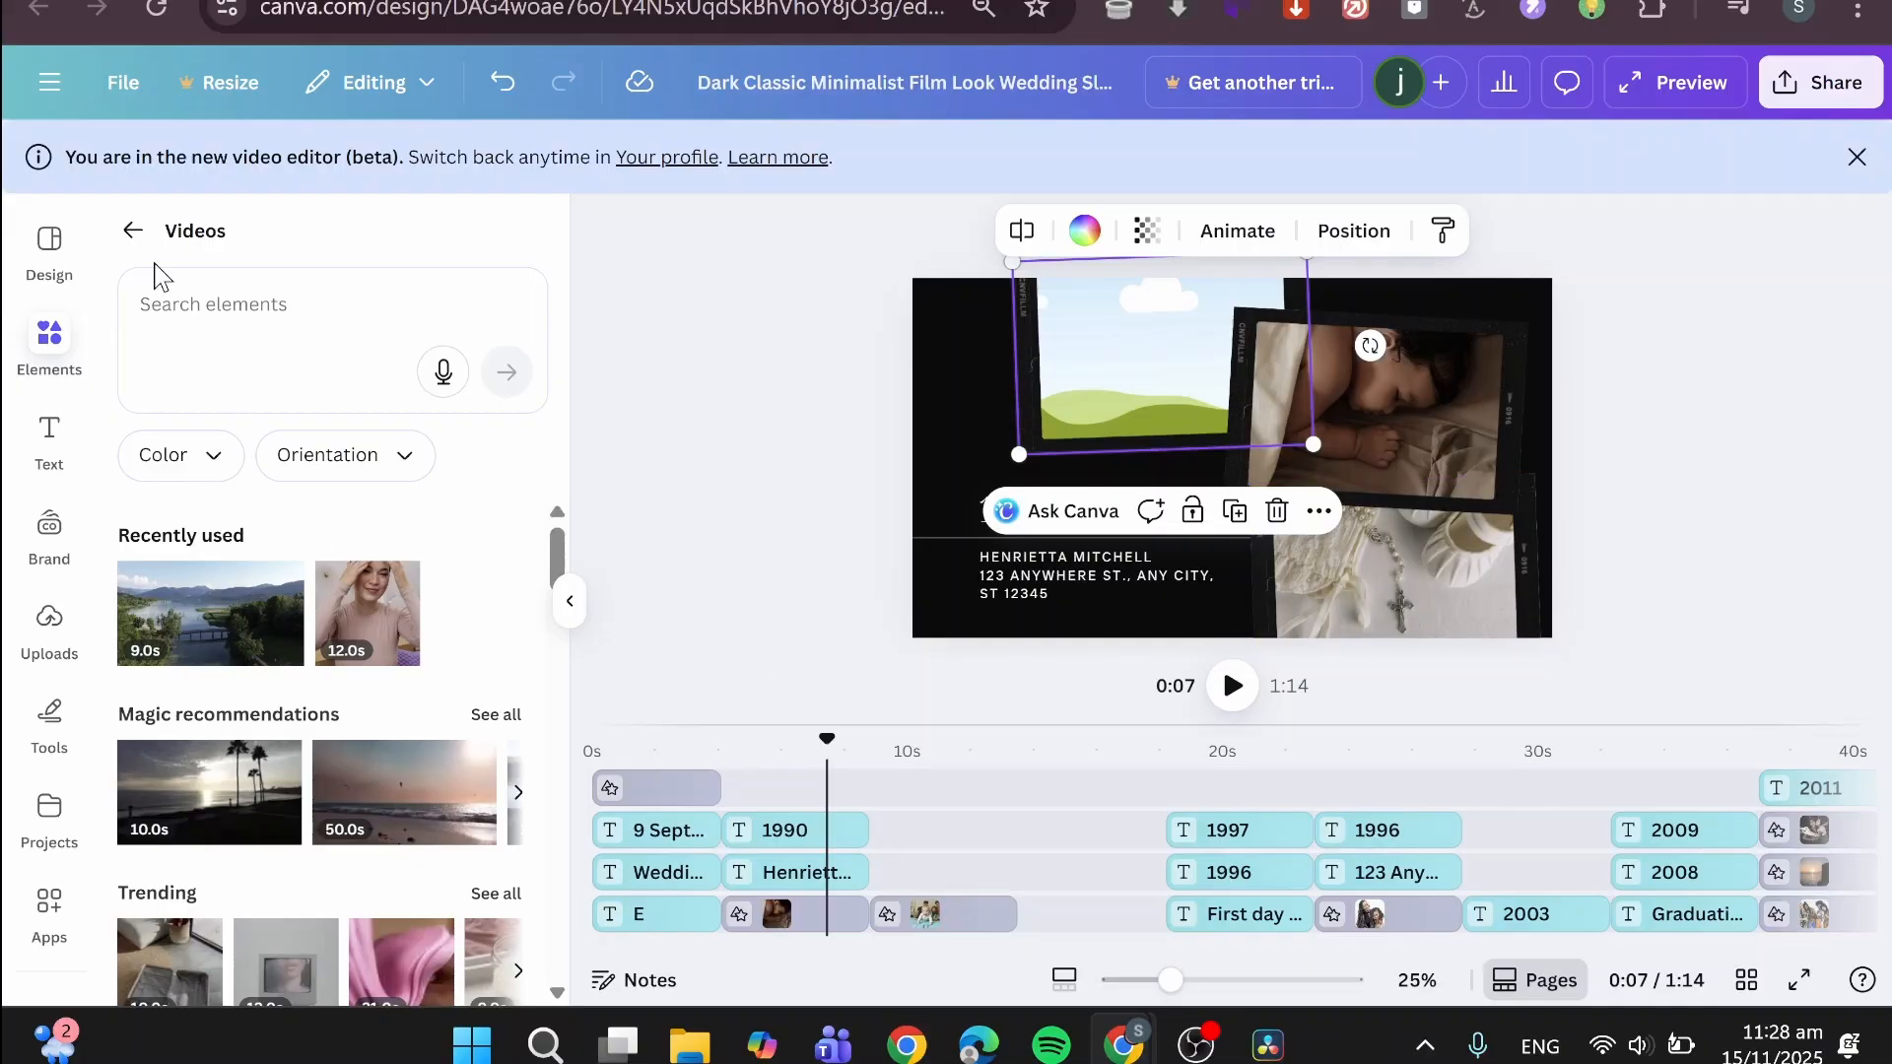
# - Leave the stock videos for the design templates and dismiss the notice about the new video editor beta
pyautogui.click(132, 231)
pyautogui.click(50, 244)
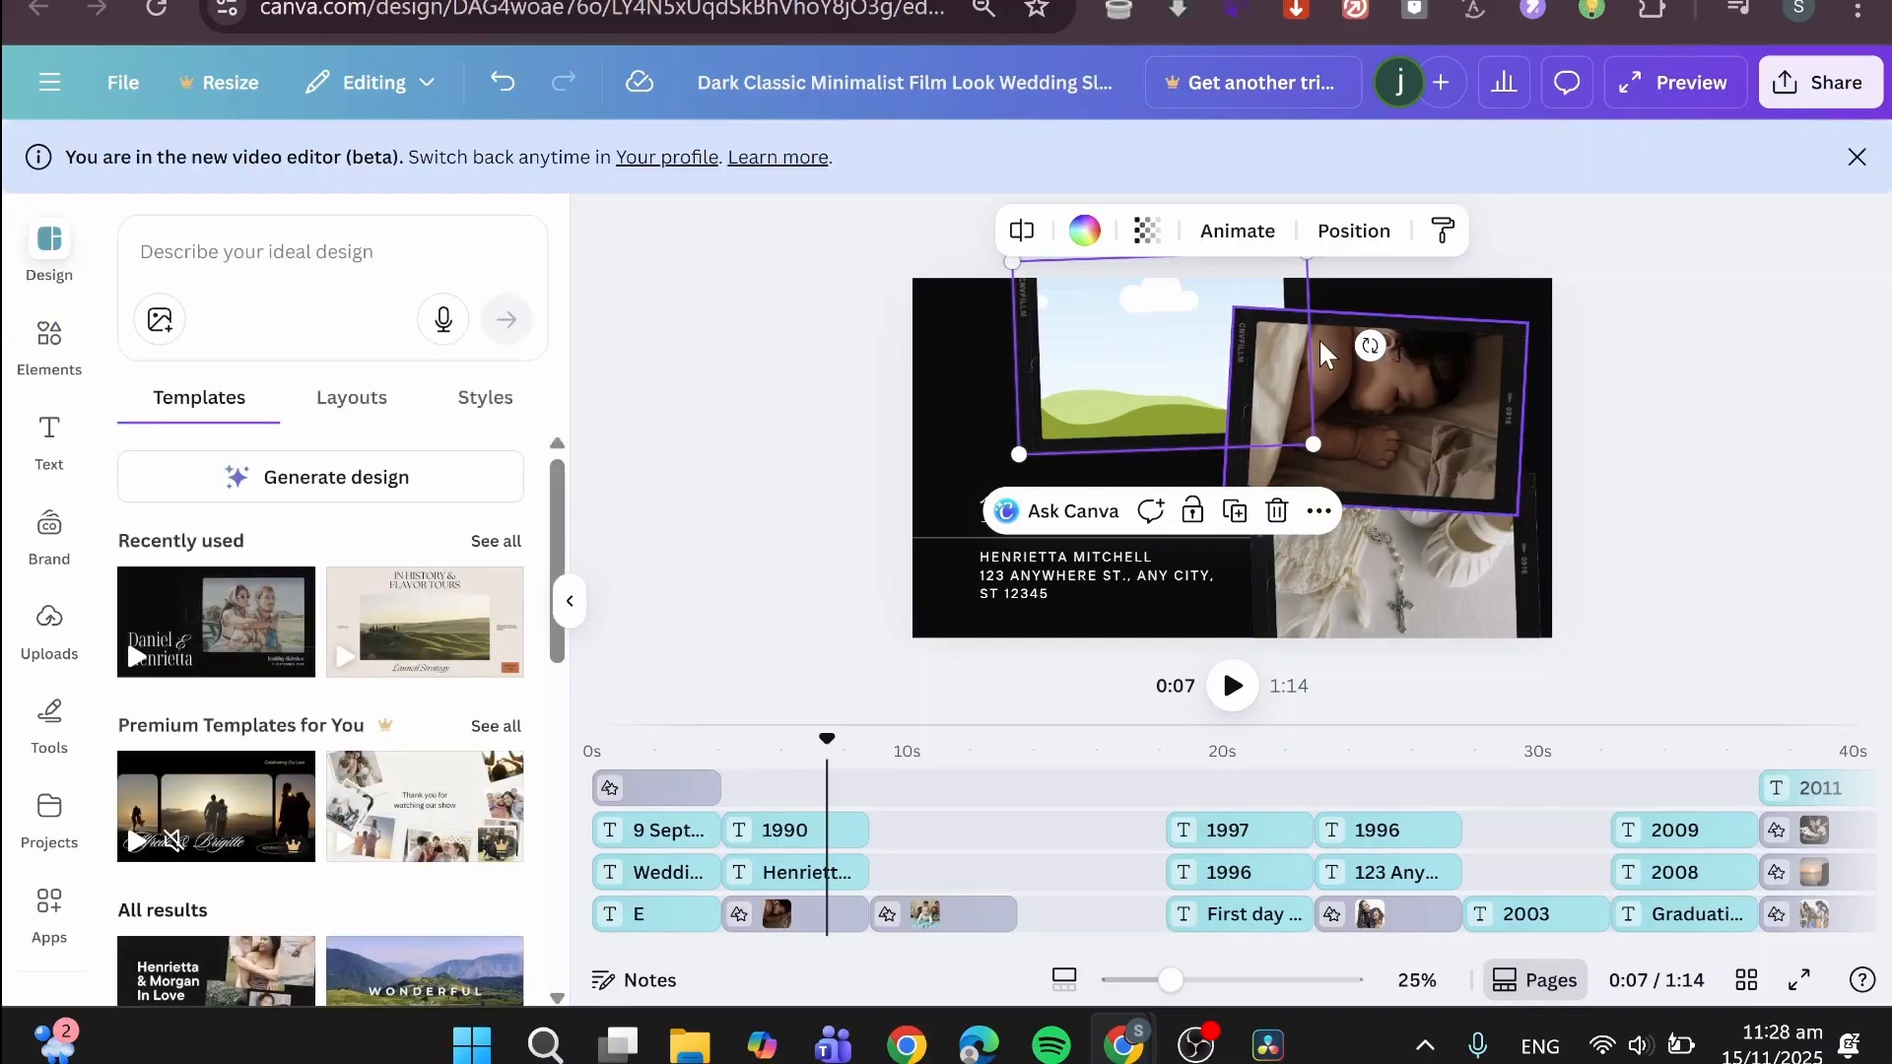
pyautogui.click(1857, 158)
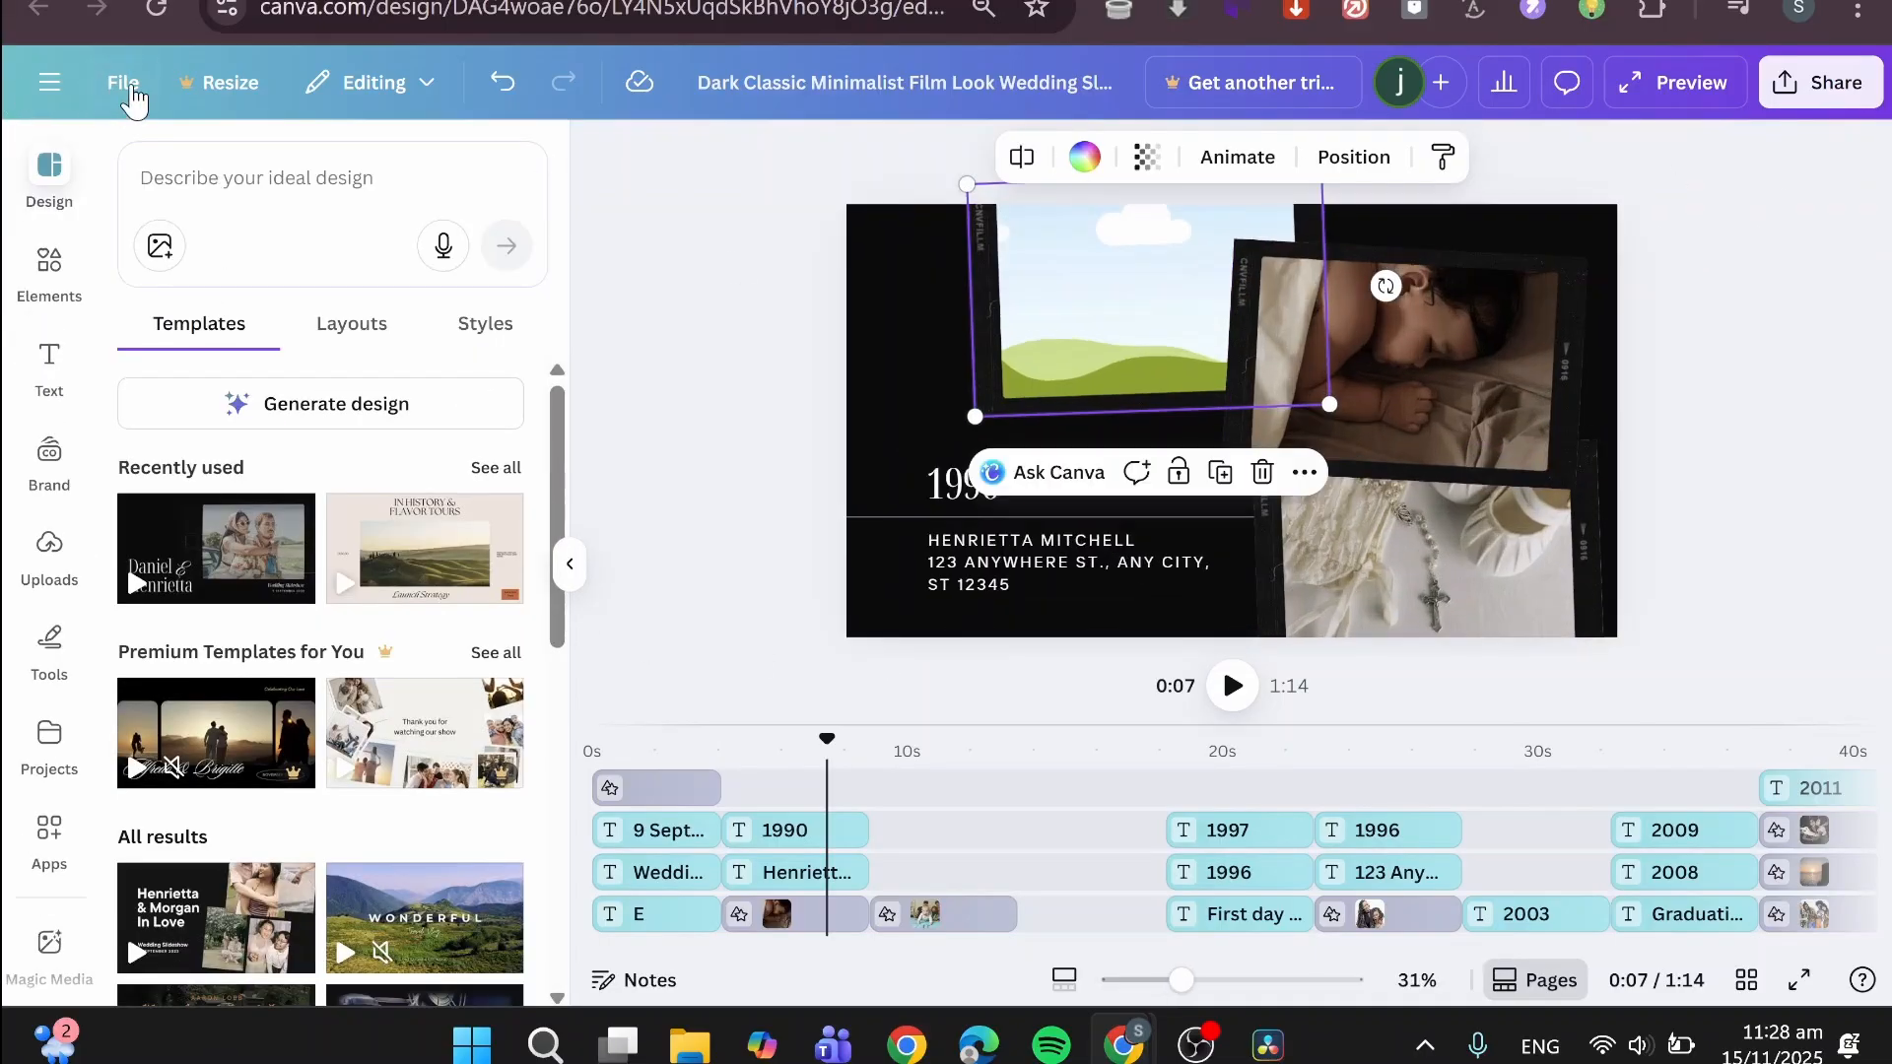